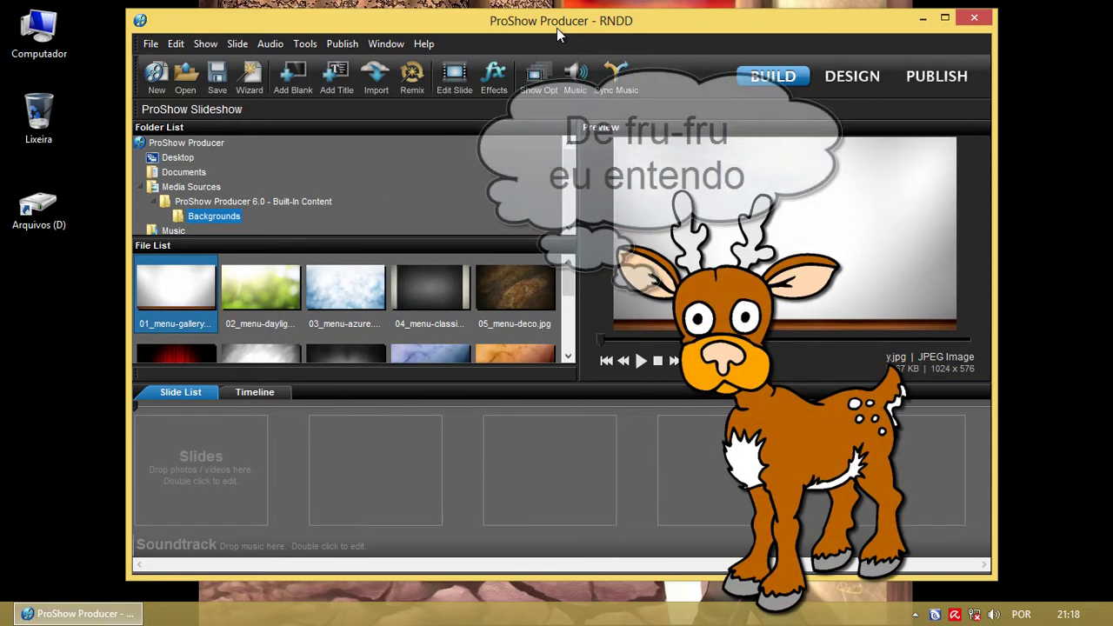
Start the ProShow Wizard for a new slideshow.
left_click_drag(557, 28, 566, 30)
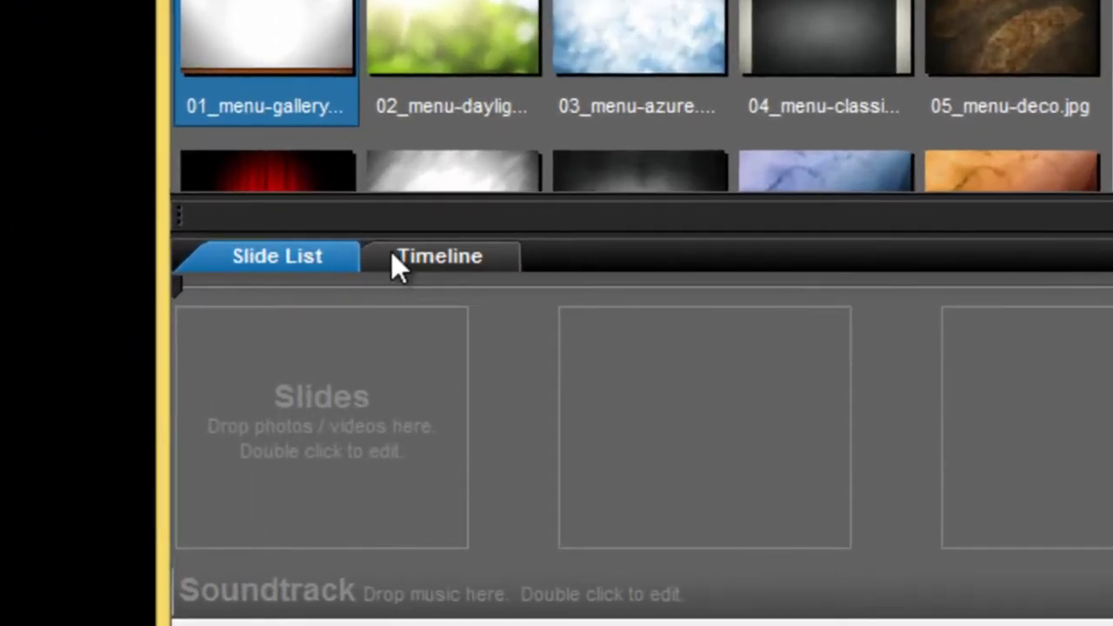
left_click(265, 395)
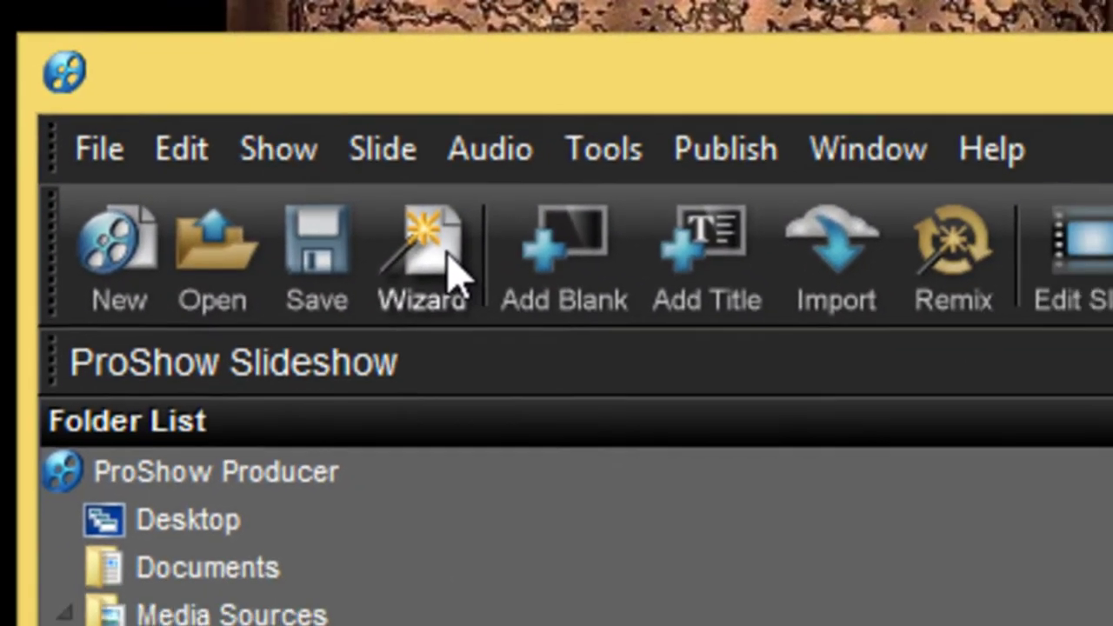
left_click(461, 295)
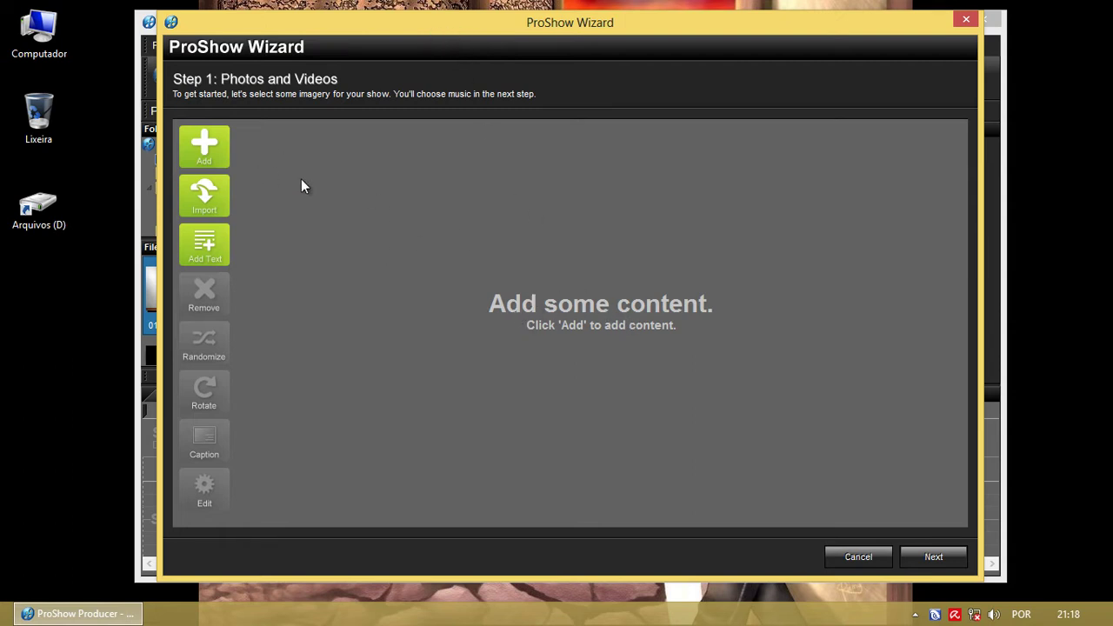
Open the wizard's dialog for adding photos and videos and go to the Arquivos (D:) drive.
left_click(227, 147)
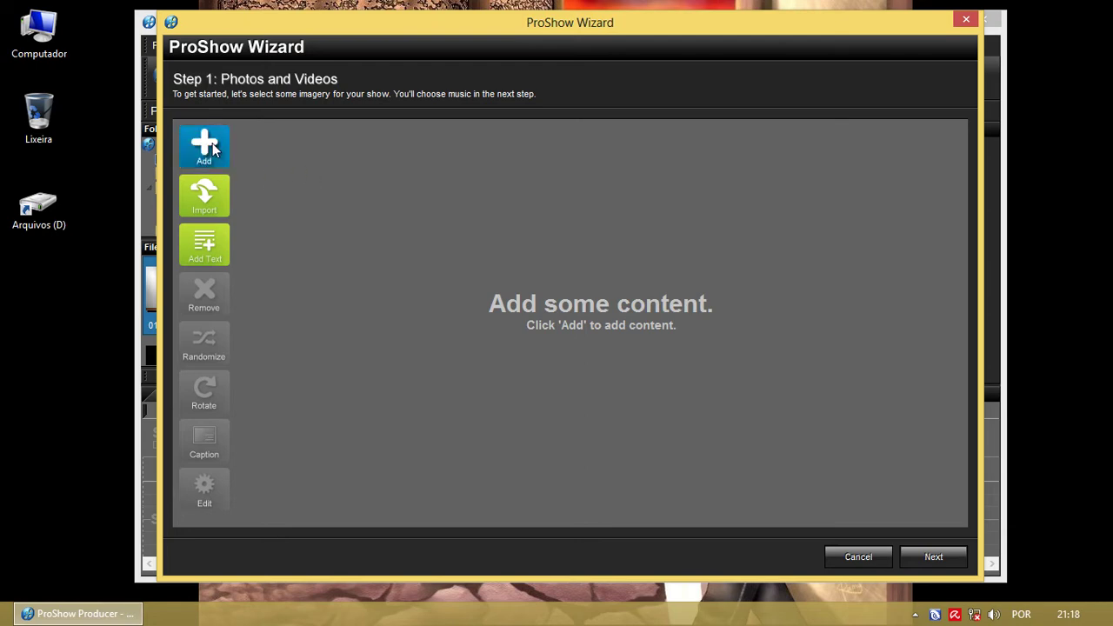
left_click(207, 143)
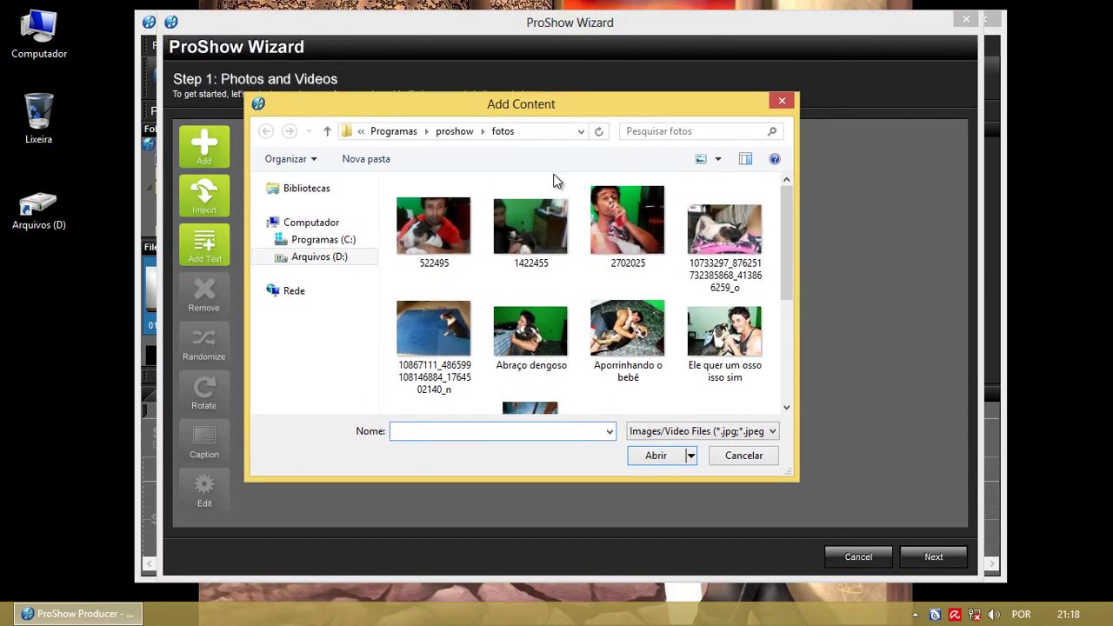
left_click(314, 259)
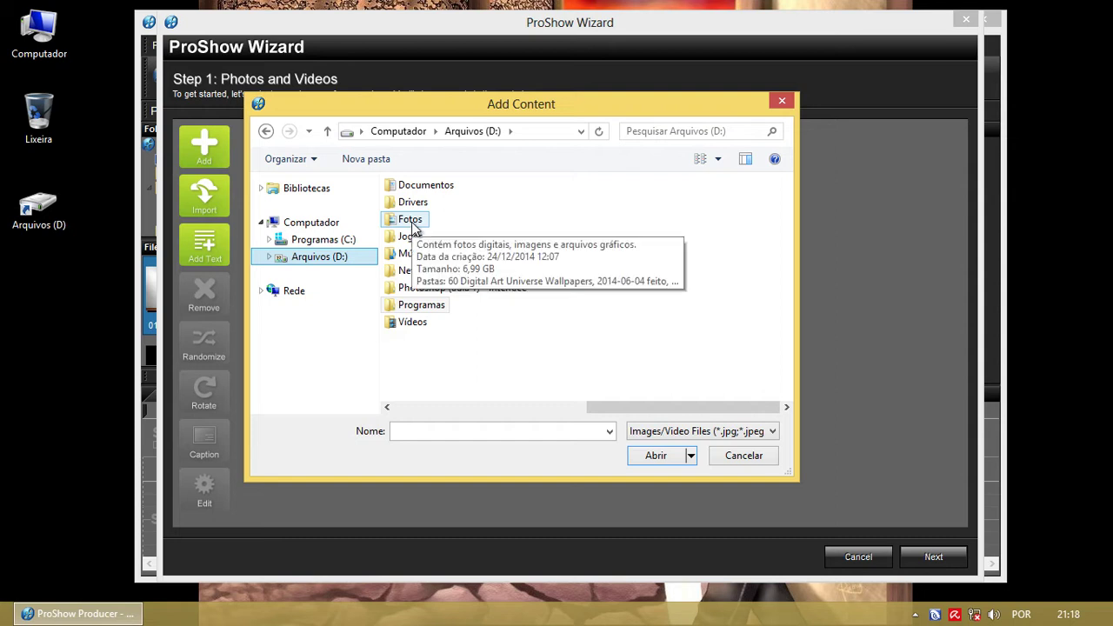
left_click(416, 227)
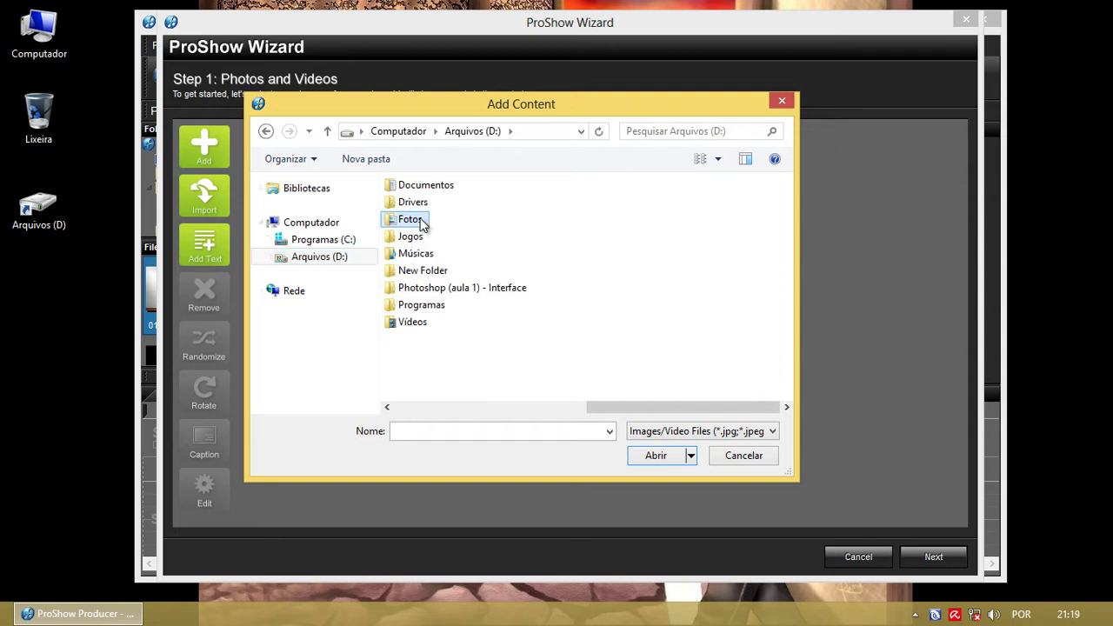
left_click(421, 257)
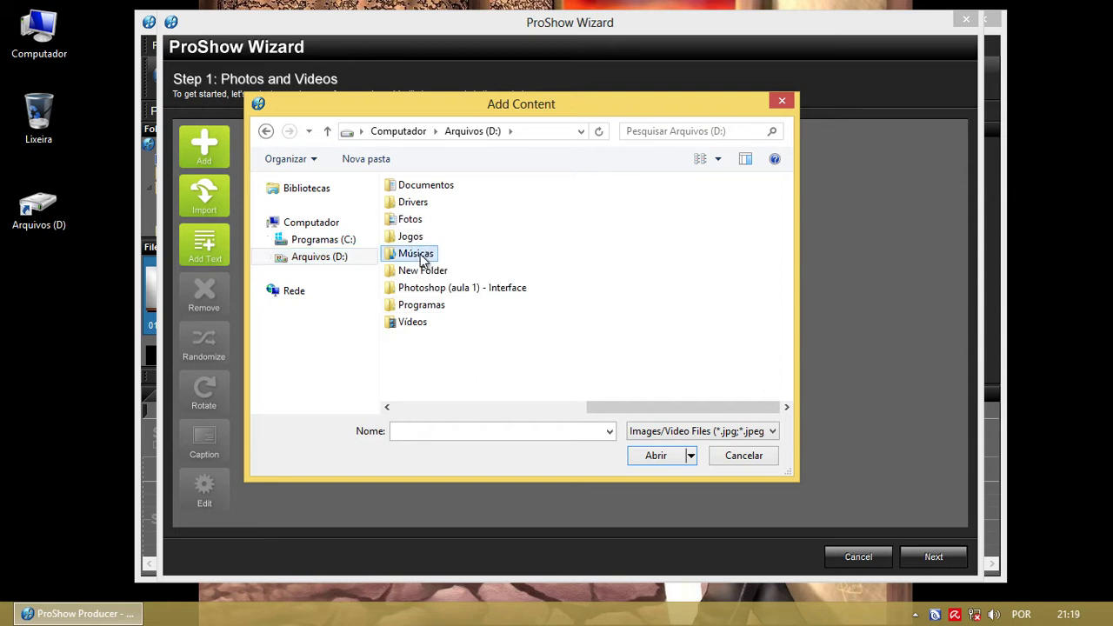
left_click(414, 323)
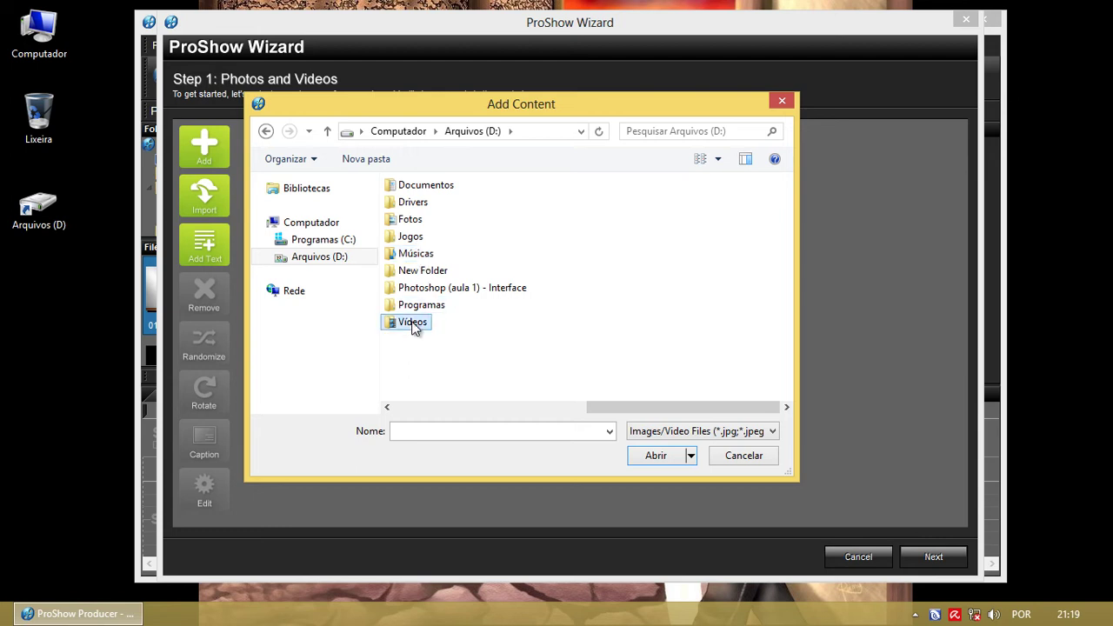
left_click(418, 223)
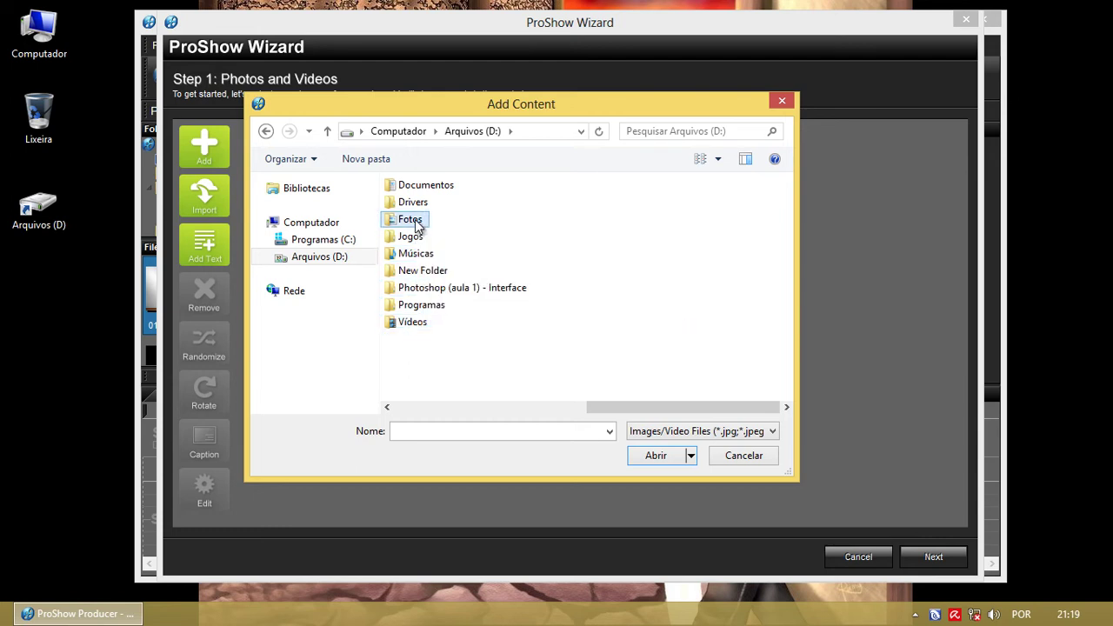
left_click(426, 190)
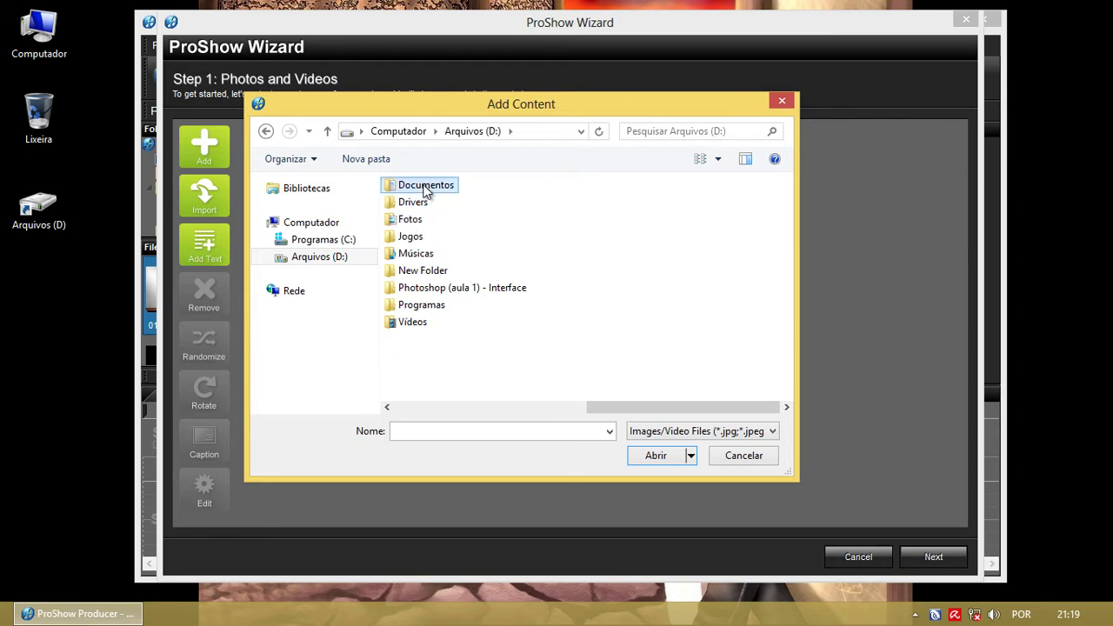
left_click(425, 224)
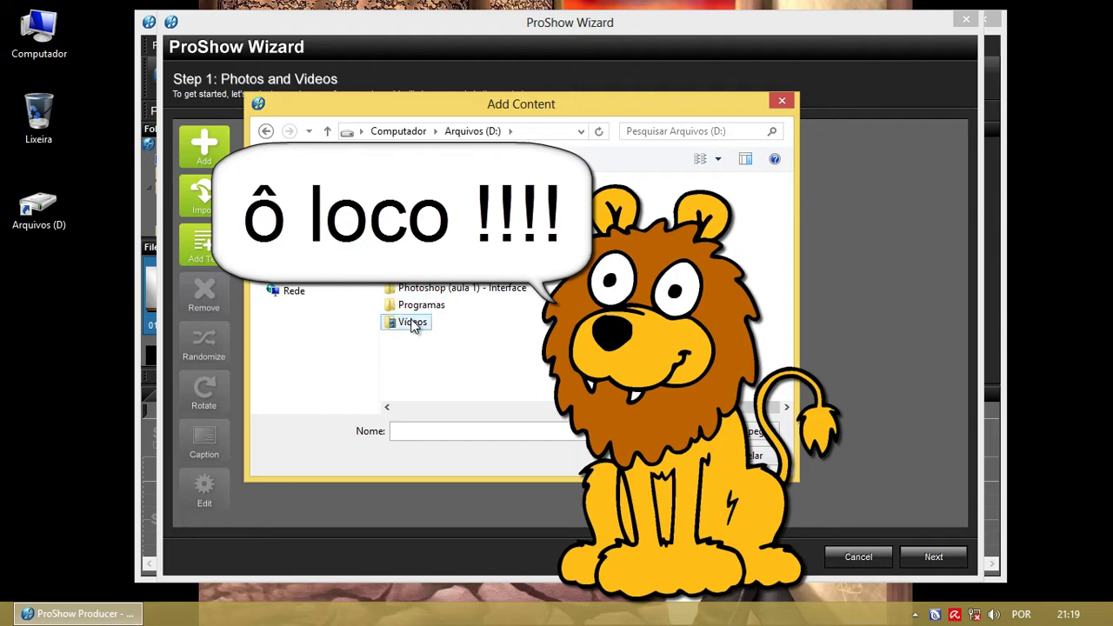
left_click(424, 253)
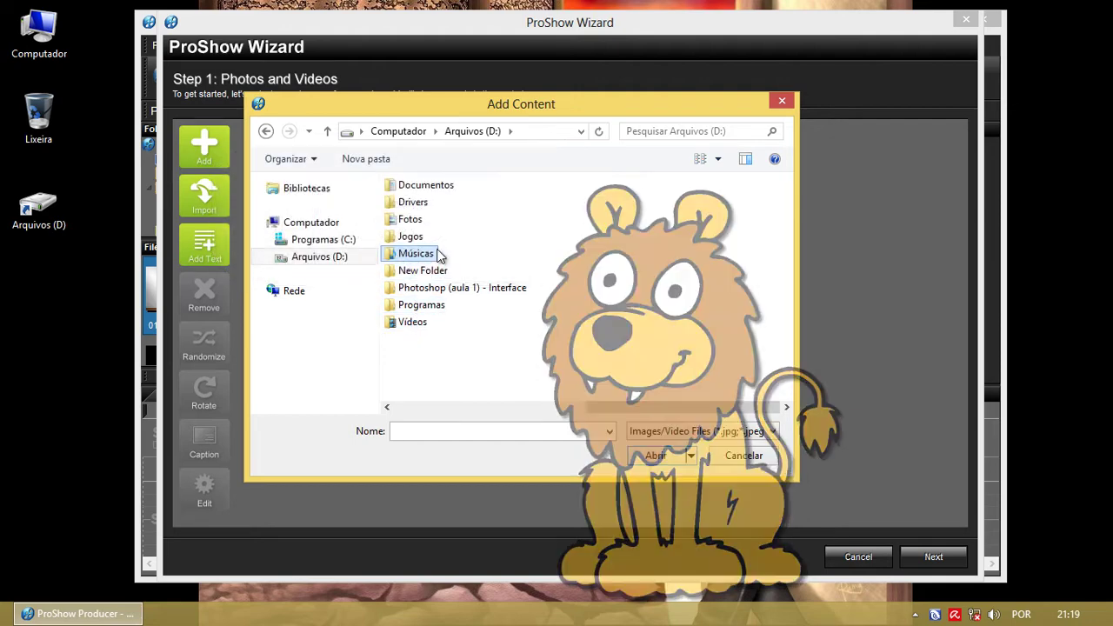
Open the slide folder inside Fotos, widening the Add Content dialog to show more thumbnails.
double_click(408, 219)
scroll(573, 325, "down", 2)
left_click_drag(798, 475, 858, 478)
left_click_drag(848, 269, 837, 364)
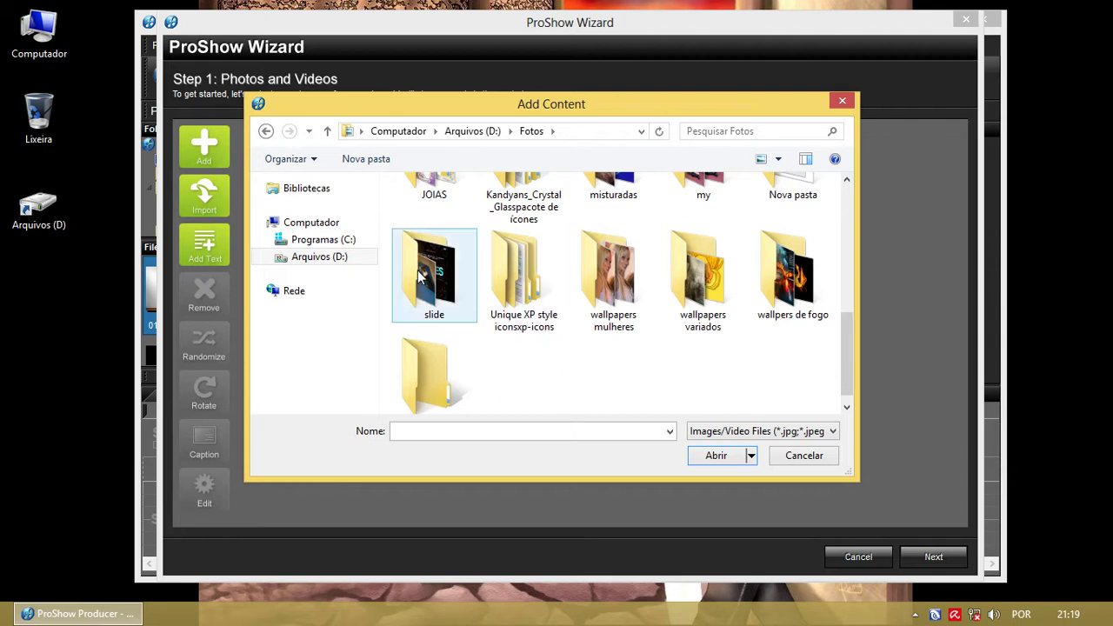
double_click(431, 313)
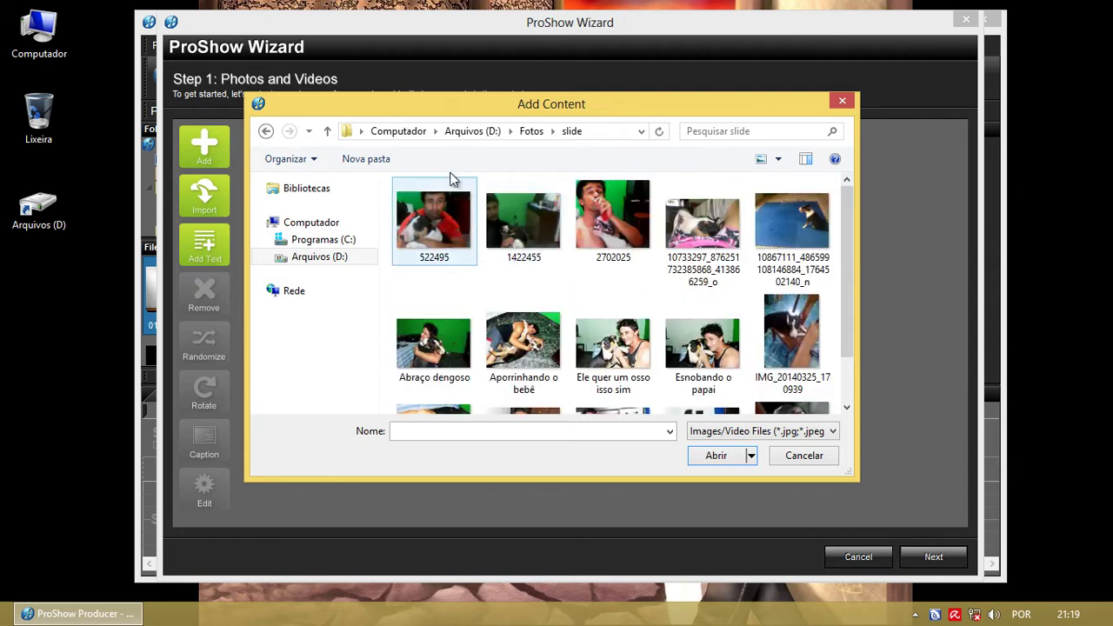
Reposition and enlarge the Add Content dialog, and add all photos in the slide folder to the show.
left_click_drag(429, 114, 387, 113)
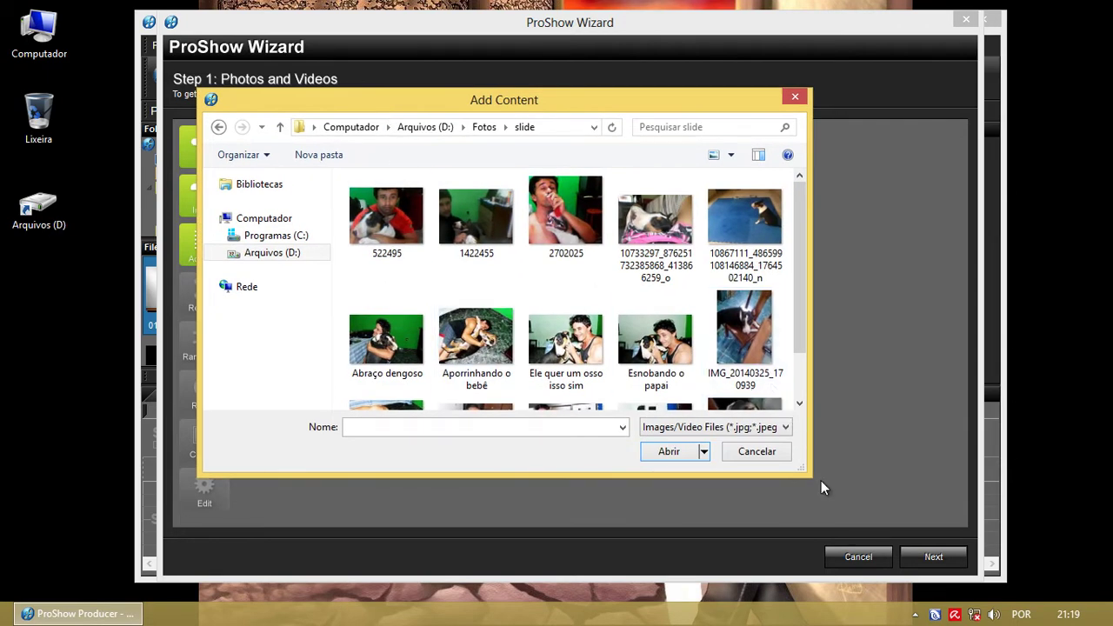
left_click_drag(819, 479, 907, 504)
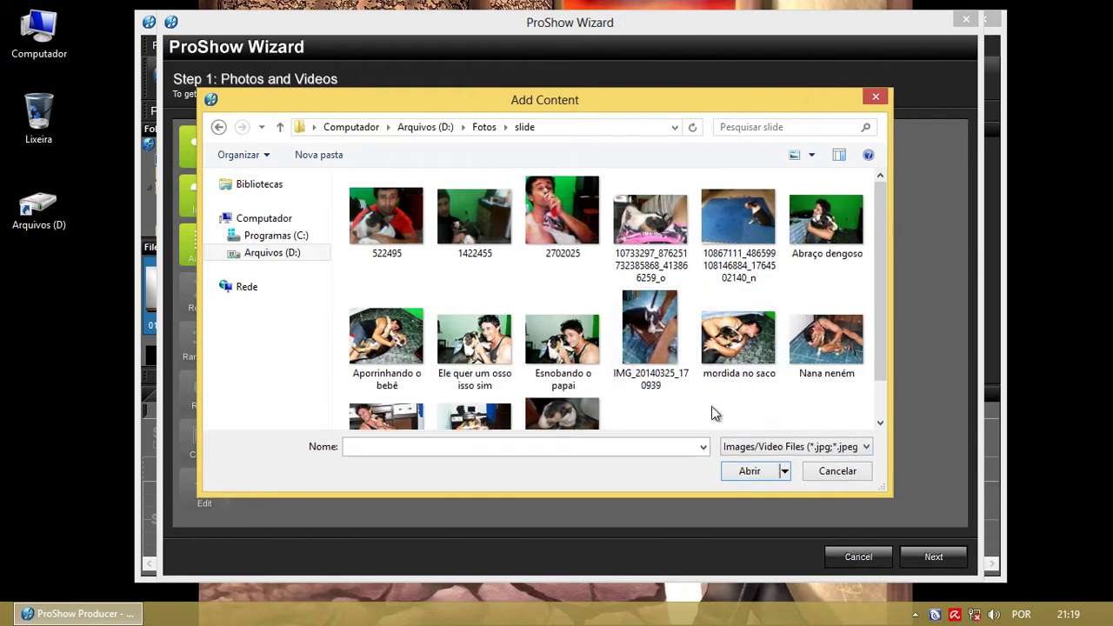
left_click_drag(836, 416, 400, 218)
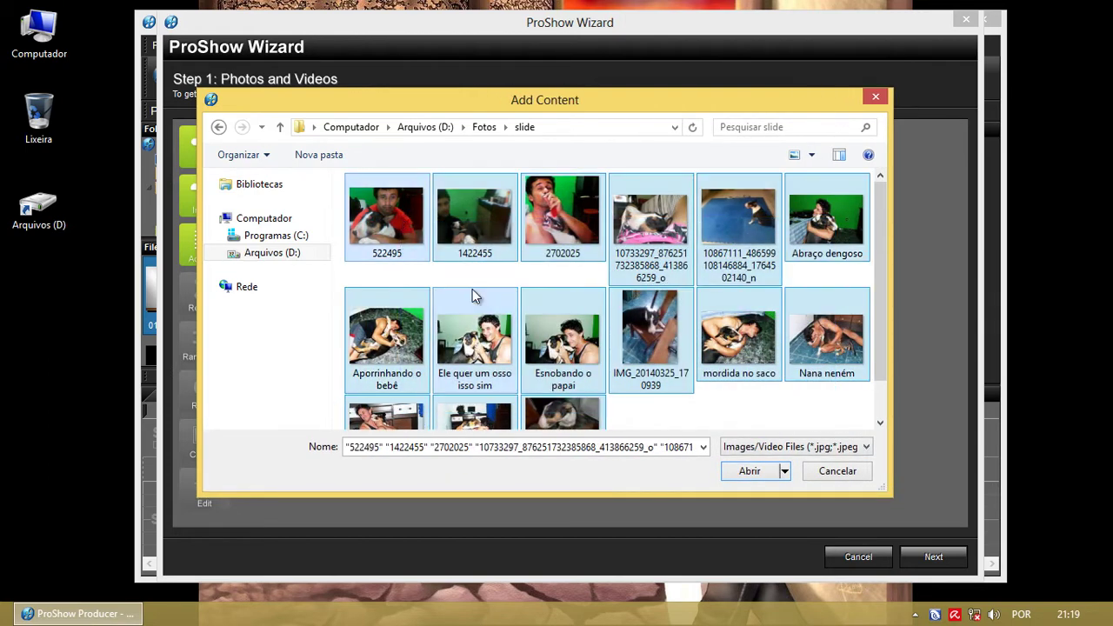
left_click(700, 418)
key("ctrl+a")
left_click(748, 472)
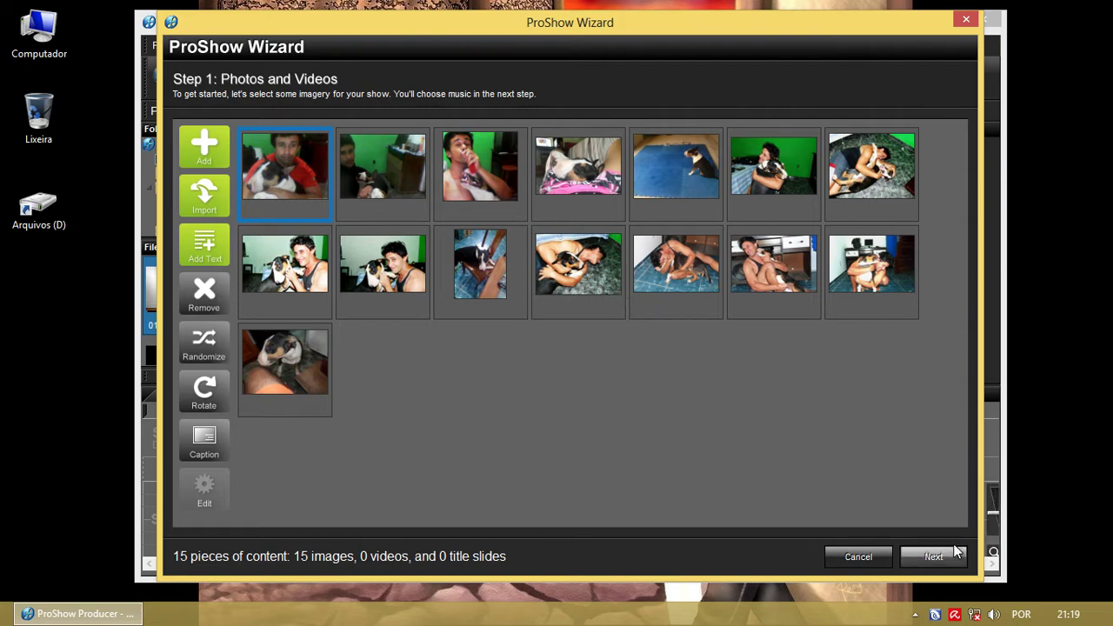
Add the Liberdade (DVD) audio file as the show's music and continue to the theme selection.
left_click(929, 561)
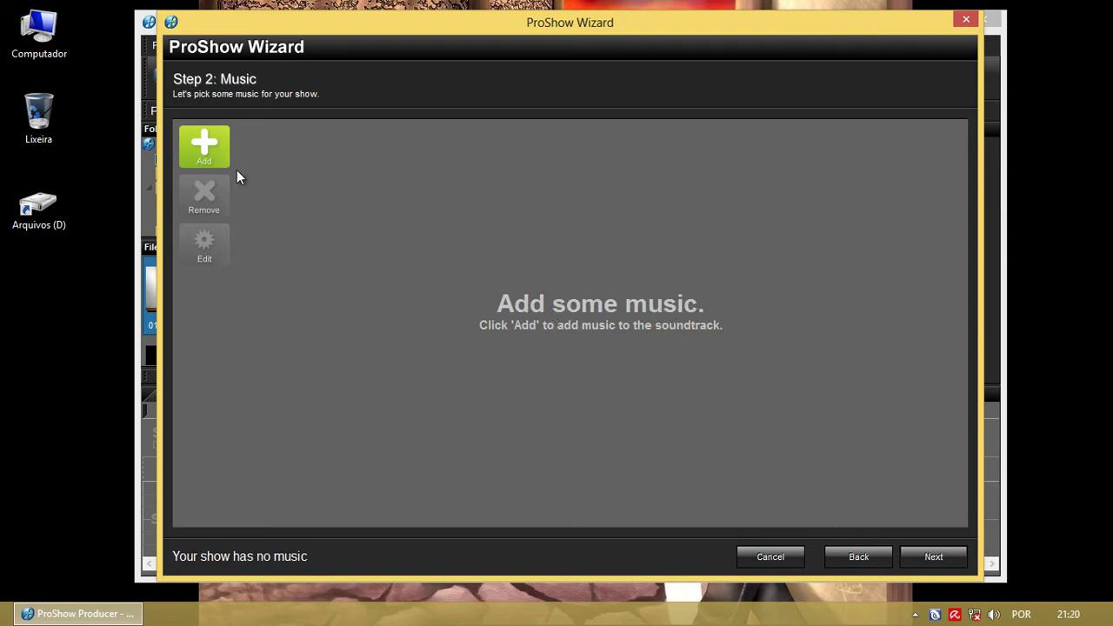
left_click(209, 146)
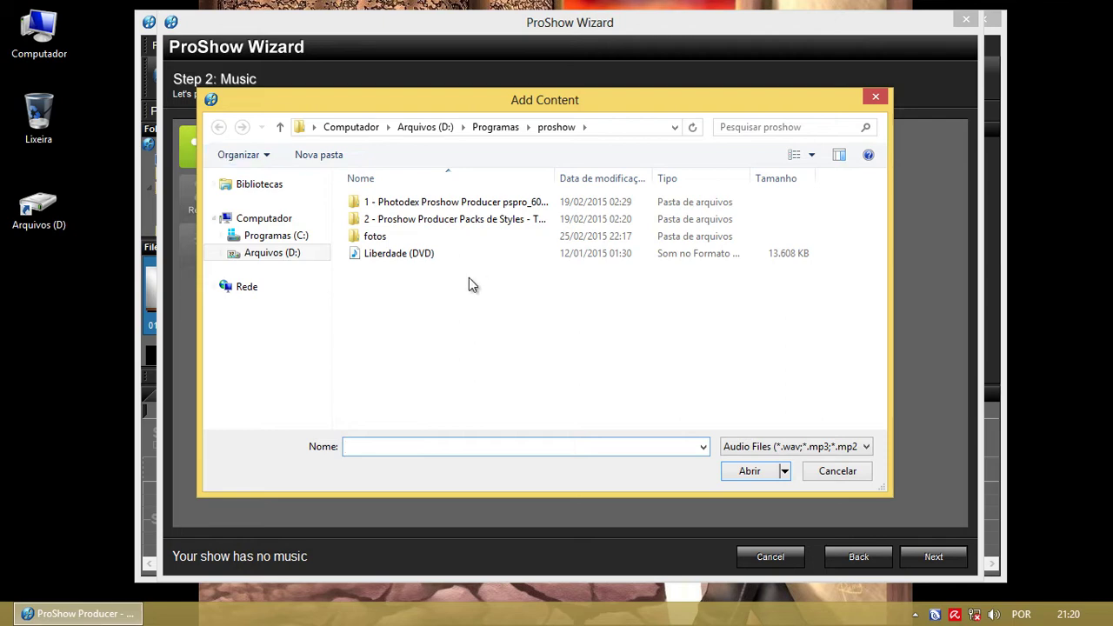
double_click(398, 259)
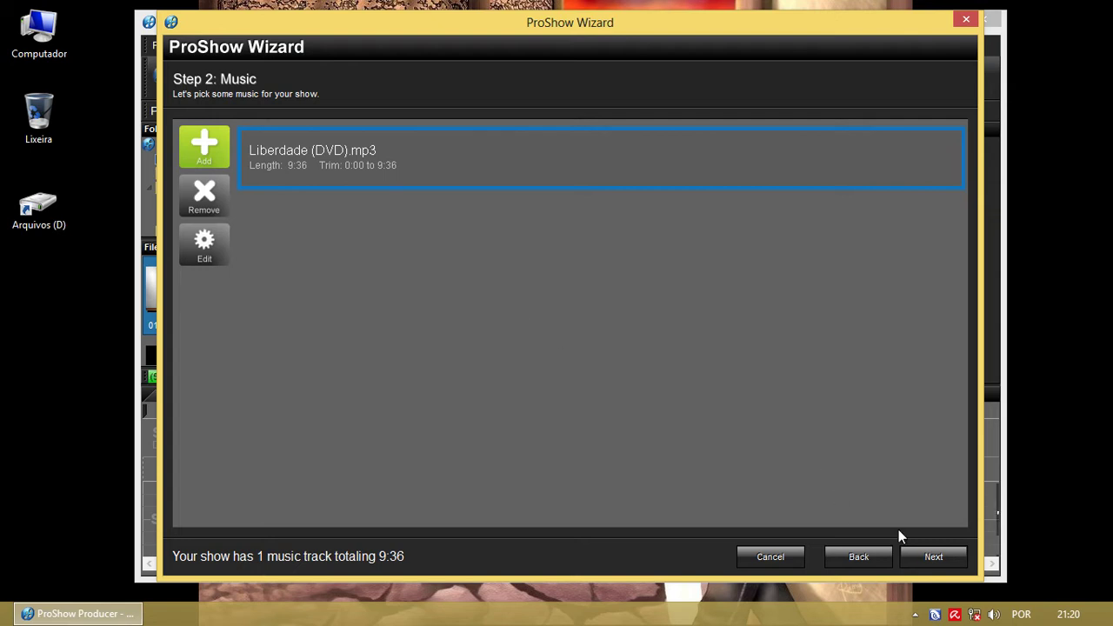
left_click(932, 557)
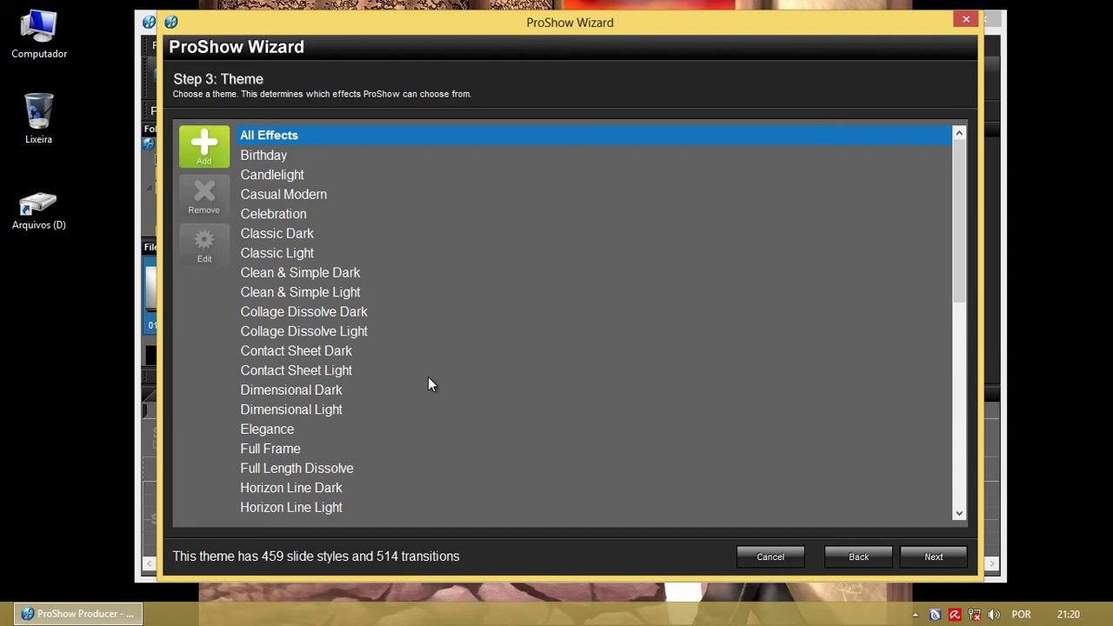
Check how many slide styles and transitions the Classic Dark, Collage Dissolve Light and Contact Sheet Light themes offer, then reselect All Effects.
left_click_drag(468, 29, 471, 28)
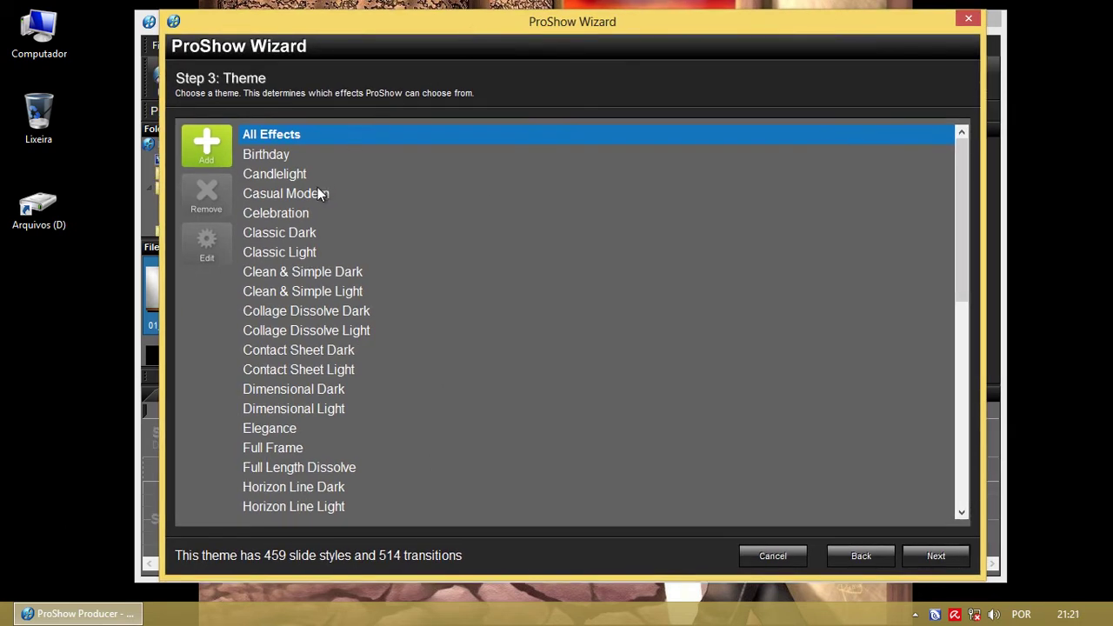
left_click(279, 232)
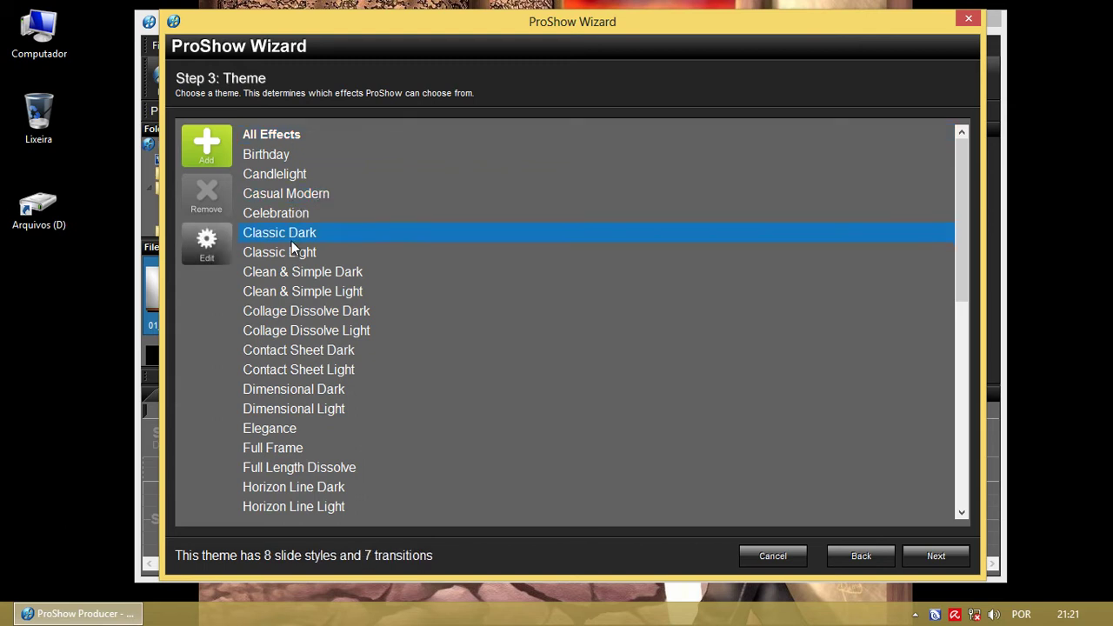
left_click(293, 331)
left_click(307, 369)
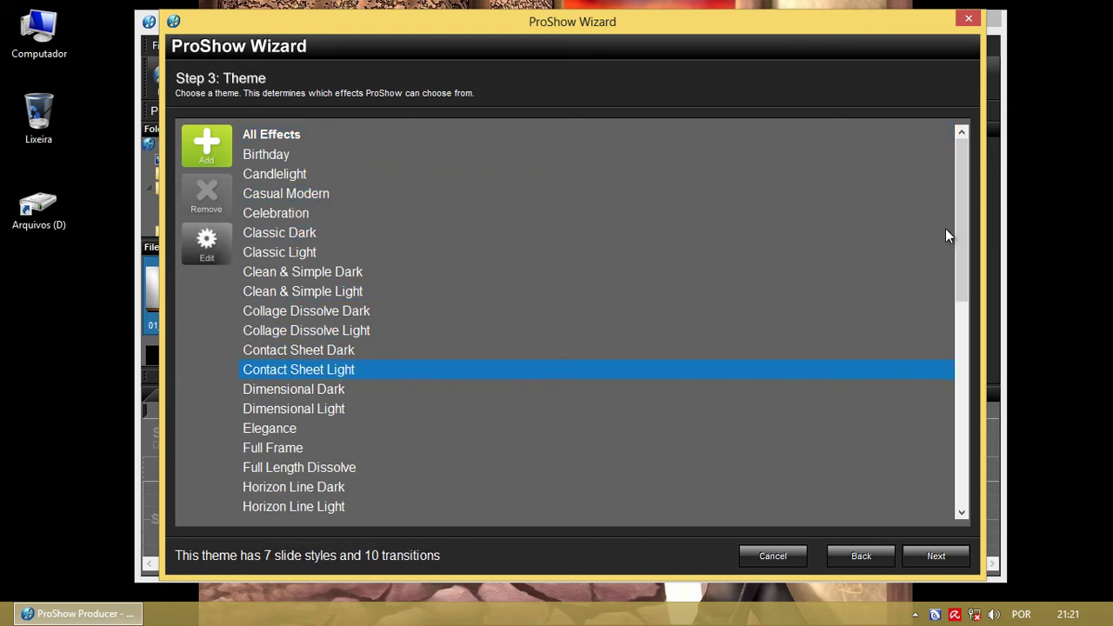
left_click_drag(961, 221, 999, 139)
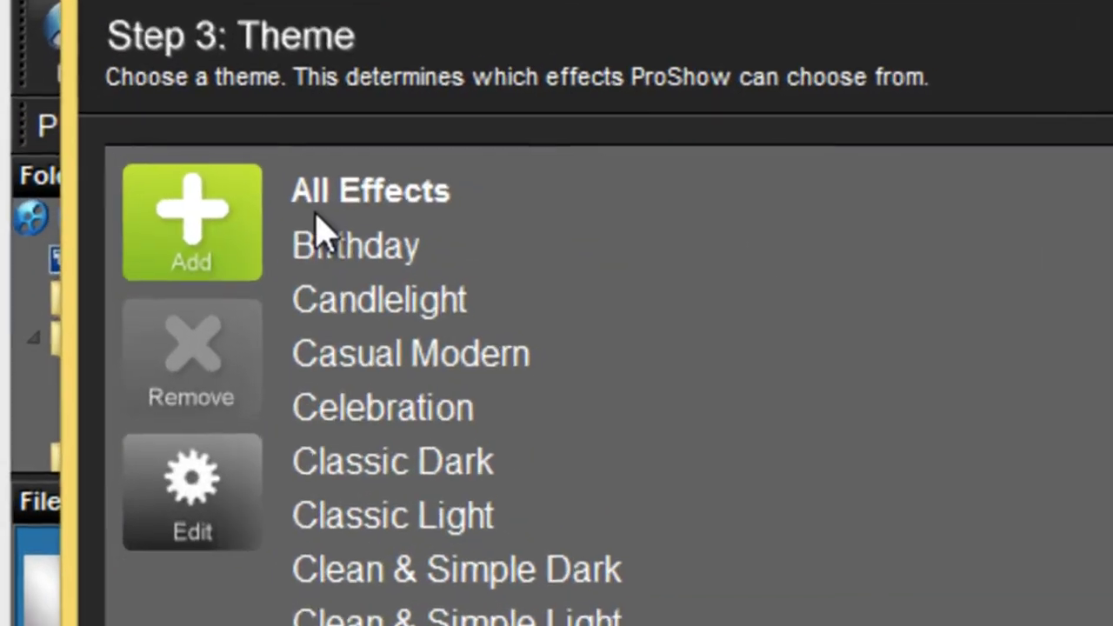
left_click(317, 211)
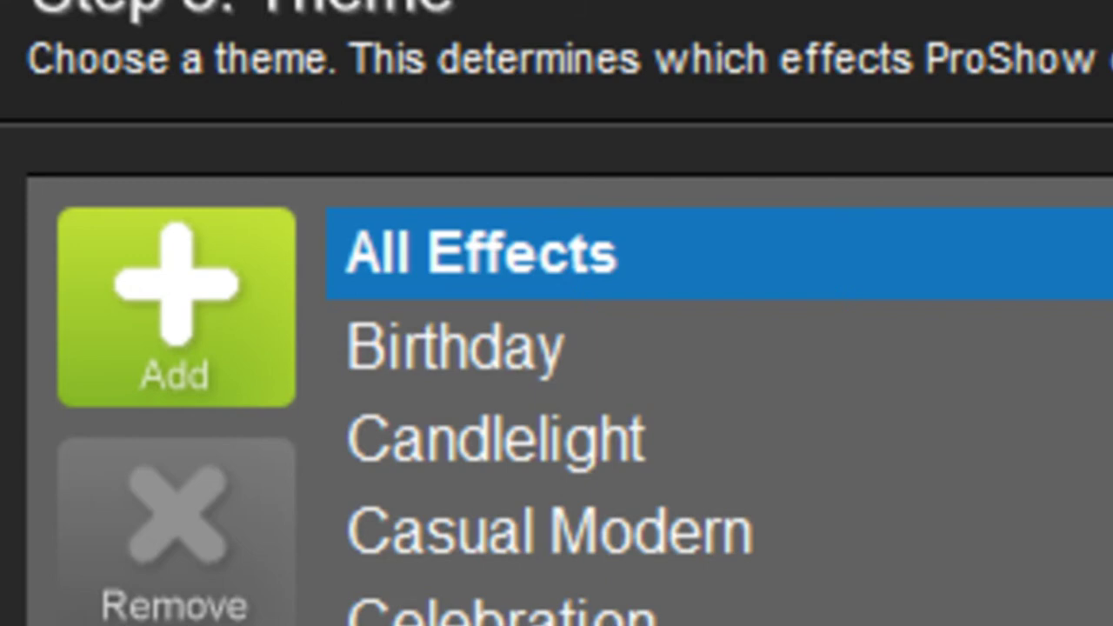
Compare the style and transition counts of themes from Clean & Simple Dark through Dimensional Light to Full Length Dissolve.
left_click(435, 566)
left_click(352, 422)
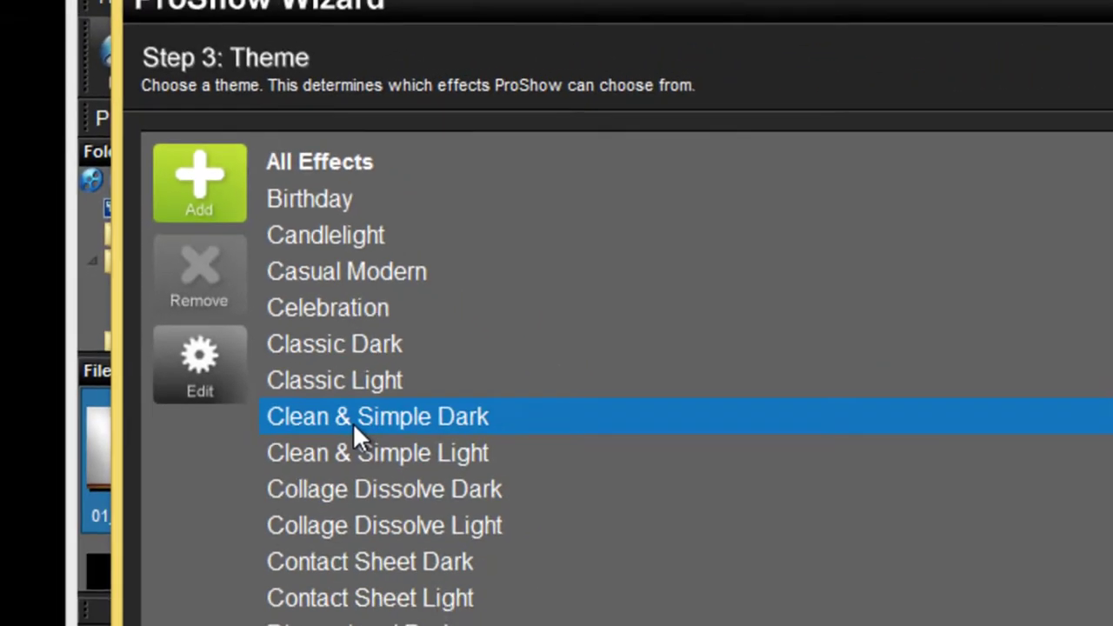
left_click(365, 489)
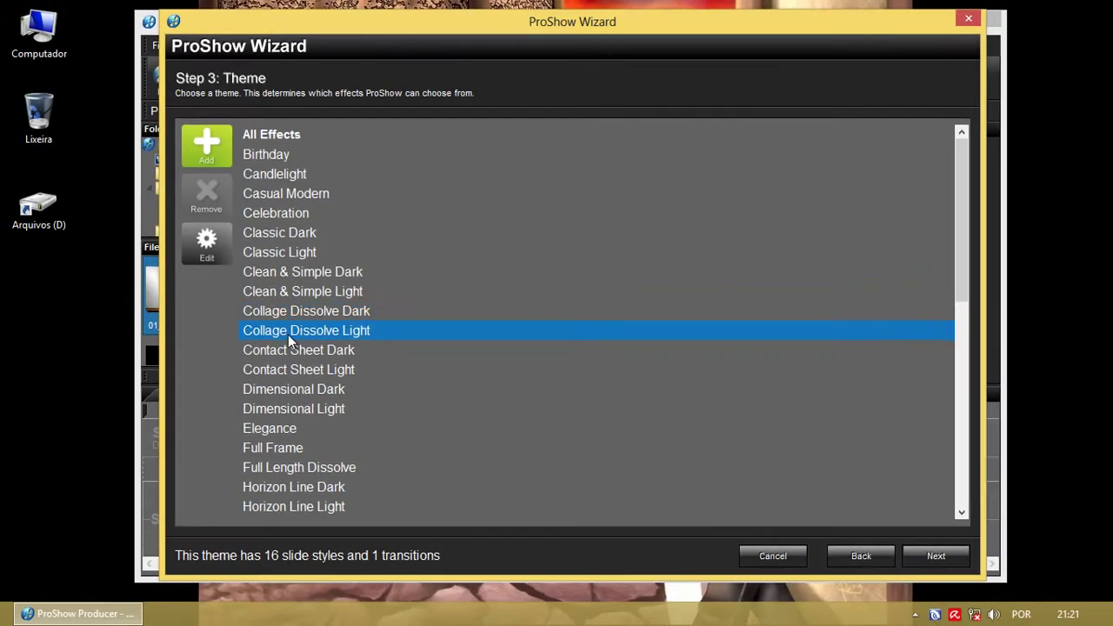
left_click(289, 352)
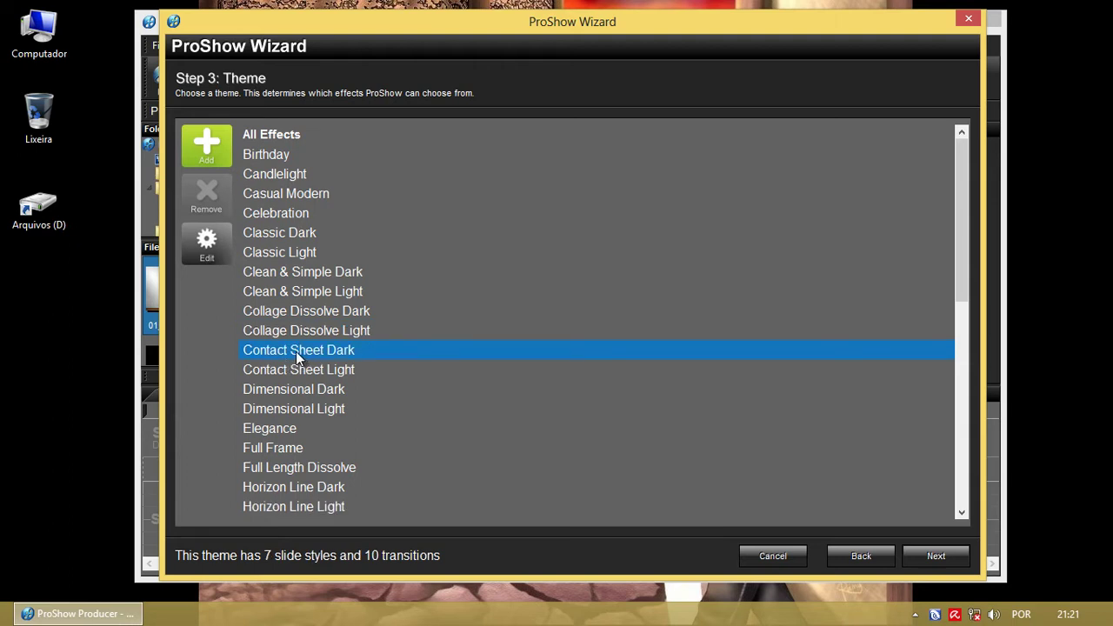
left_click(273, 410)
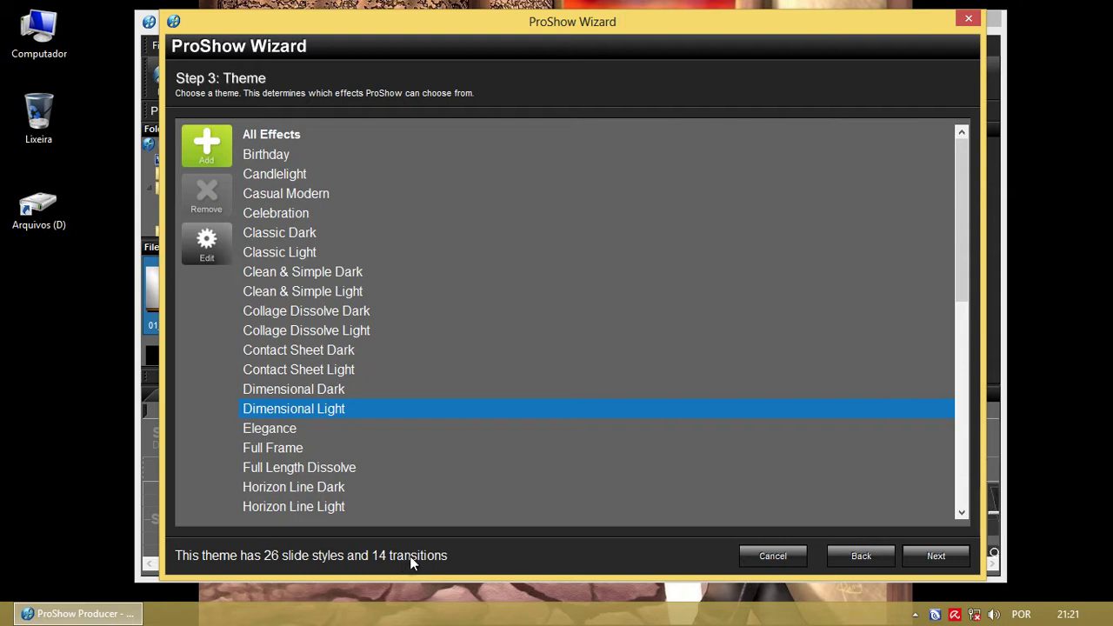
left_click(272, 469)
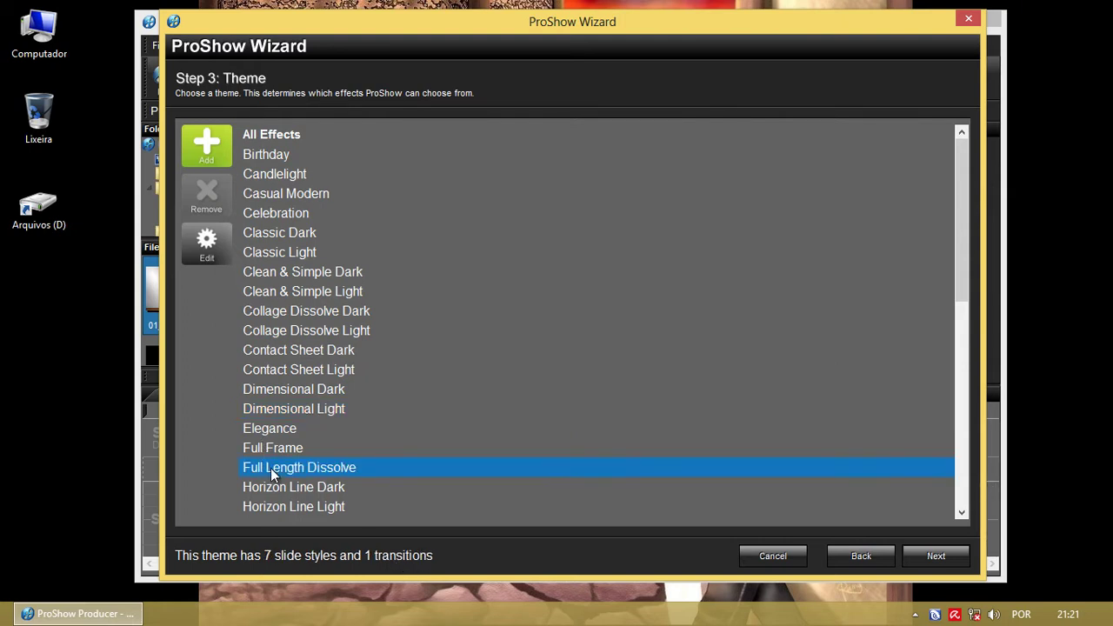
Look through more themes, from Classic Dark and Clean & Simple Dark down to Night Out.
left_click(285, 239)
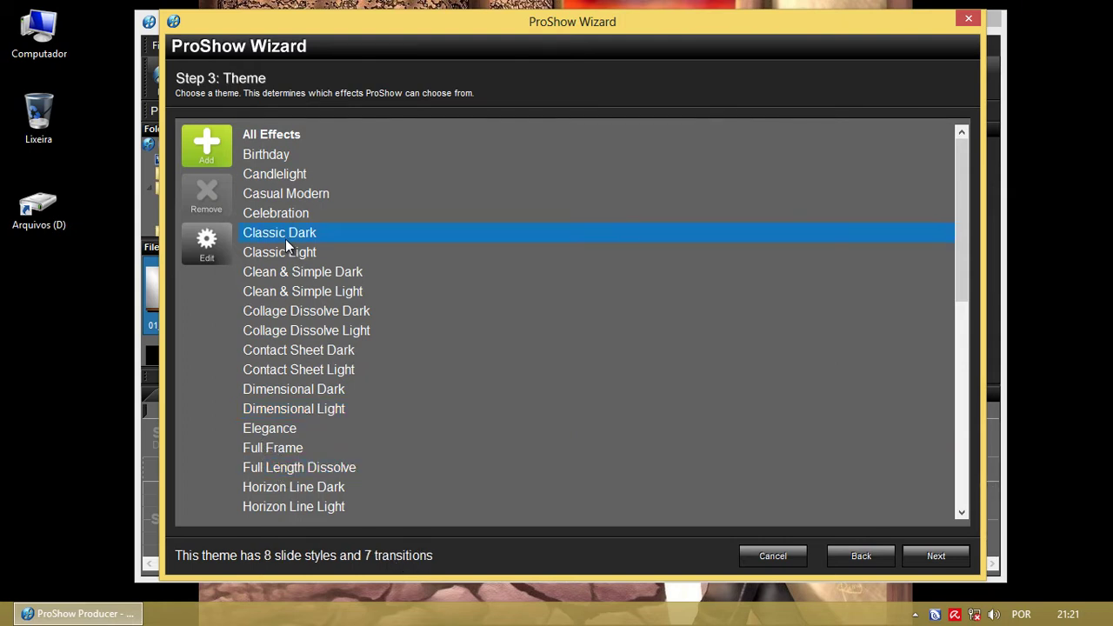
left_click(282, 275)
left_click(282, 331)
left_click(282, 370)
scroll(282, 387, "down", 4)
left_click(284, 389)
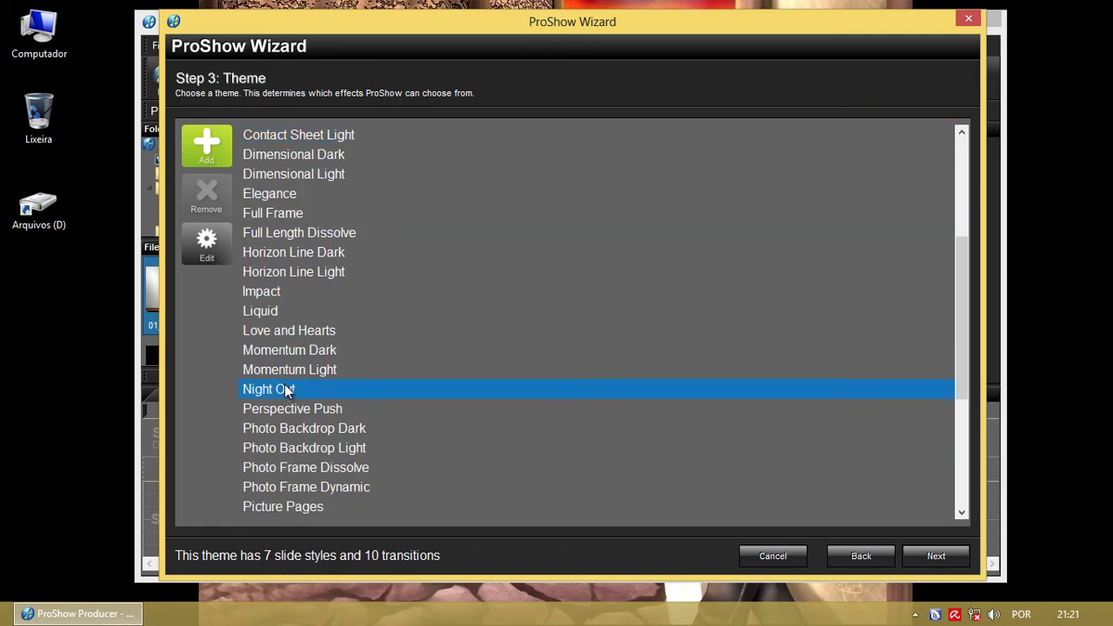
Choose the All Effects theme for the show and continue to the final details.
scroll(295, 321, "up", 4)
left_click(273, 137)
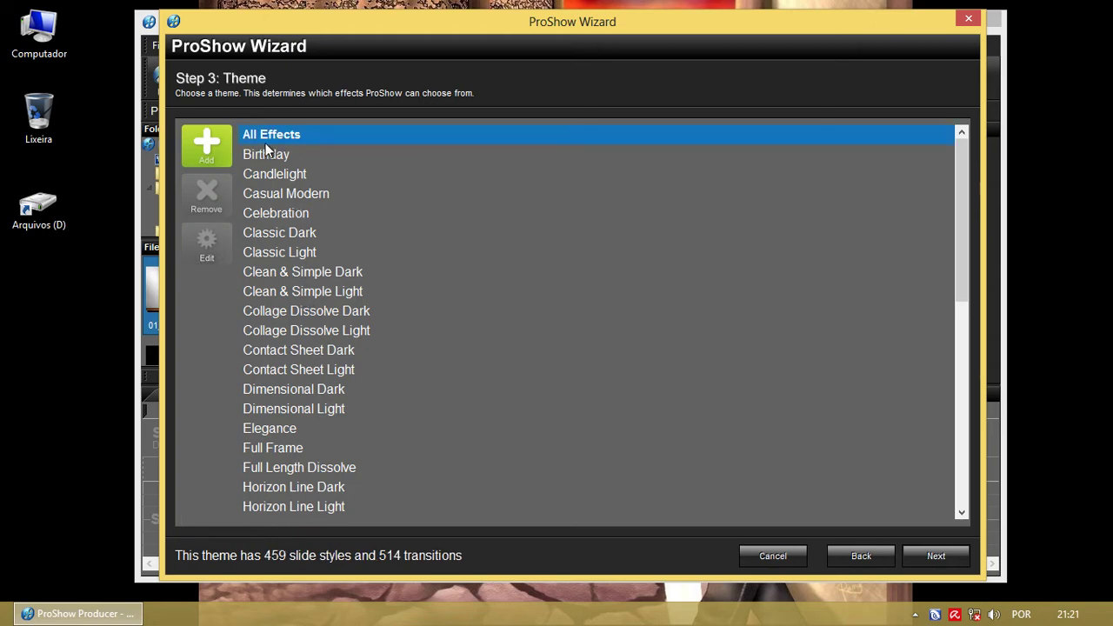
left_click(932, 558)
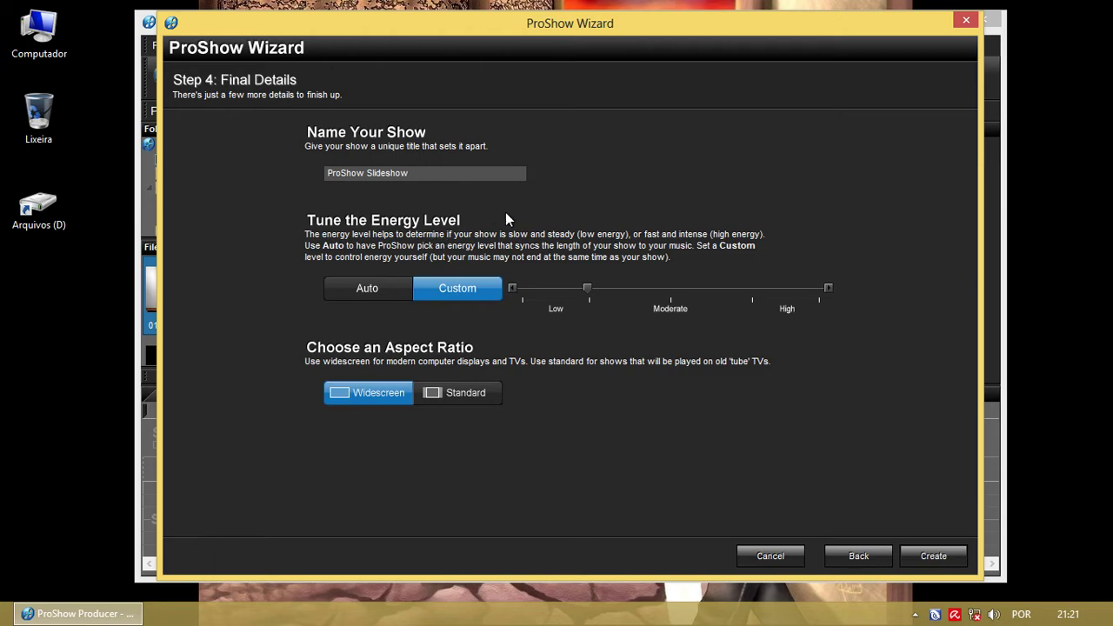
Name the show "Azarado", replacing the default title.
left_click_drag(428, 173, 313, 172)
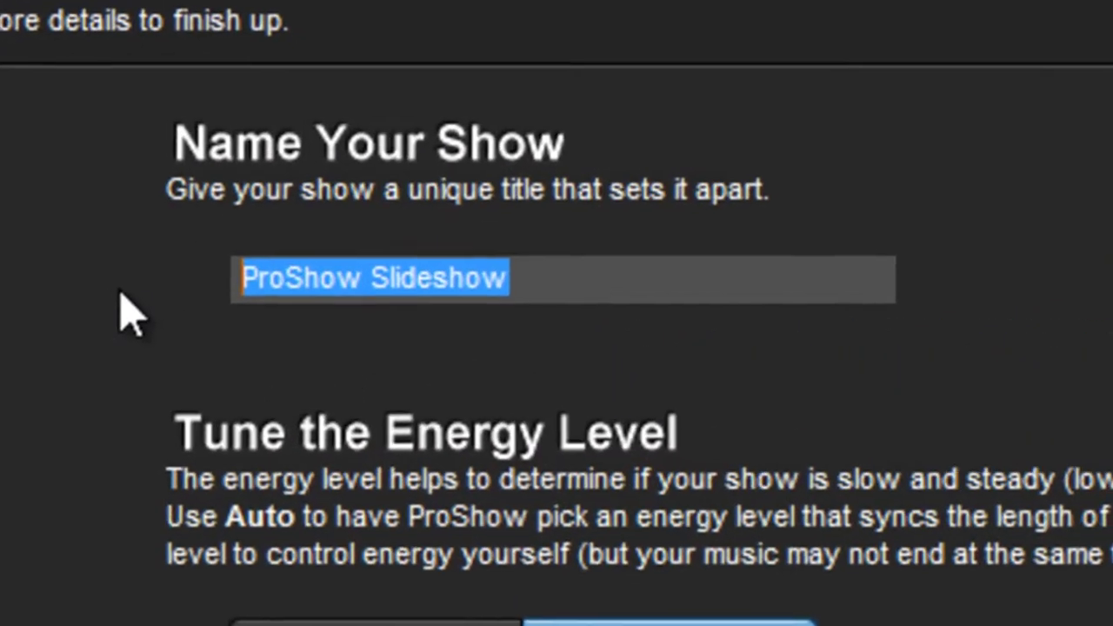
type("Azarda")
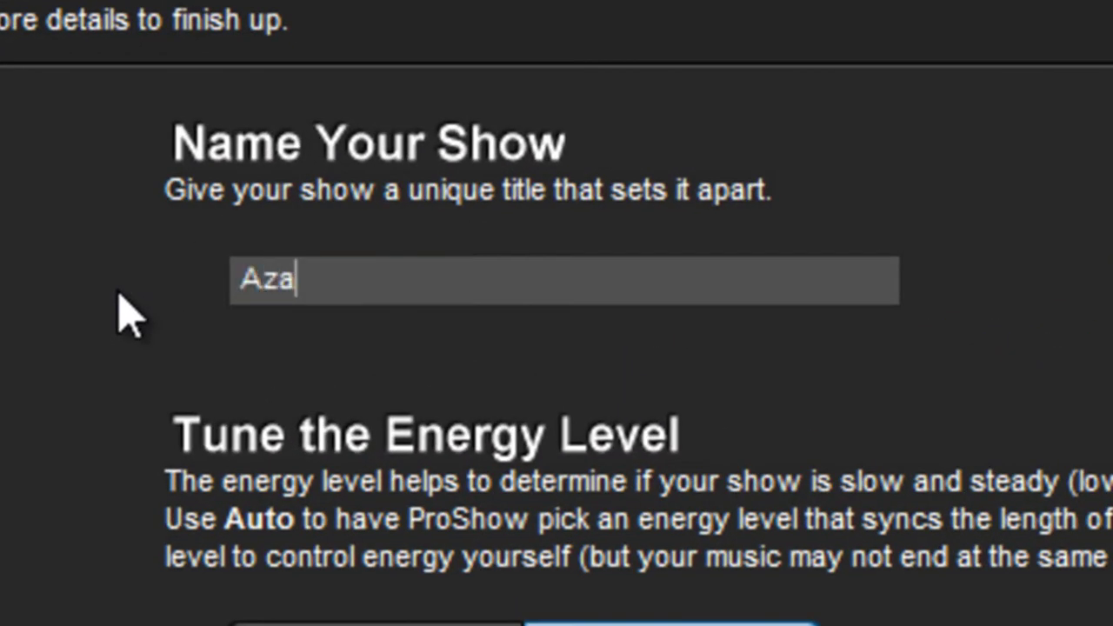
key("BackSpace")
key("BackSpace")
type("ado")
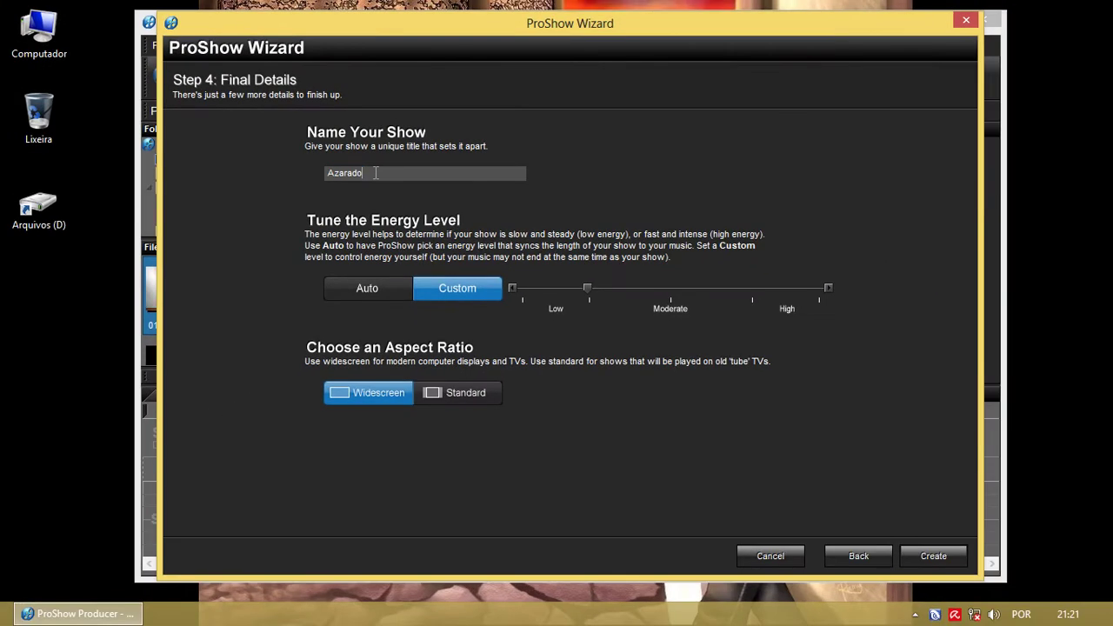
left_click_drag(376, 173, 319, 174)
left_click_drag(378, 178, 303, 179)
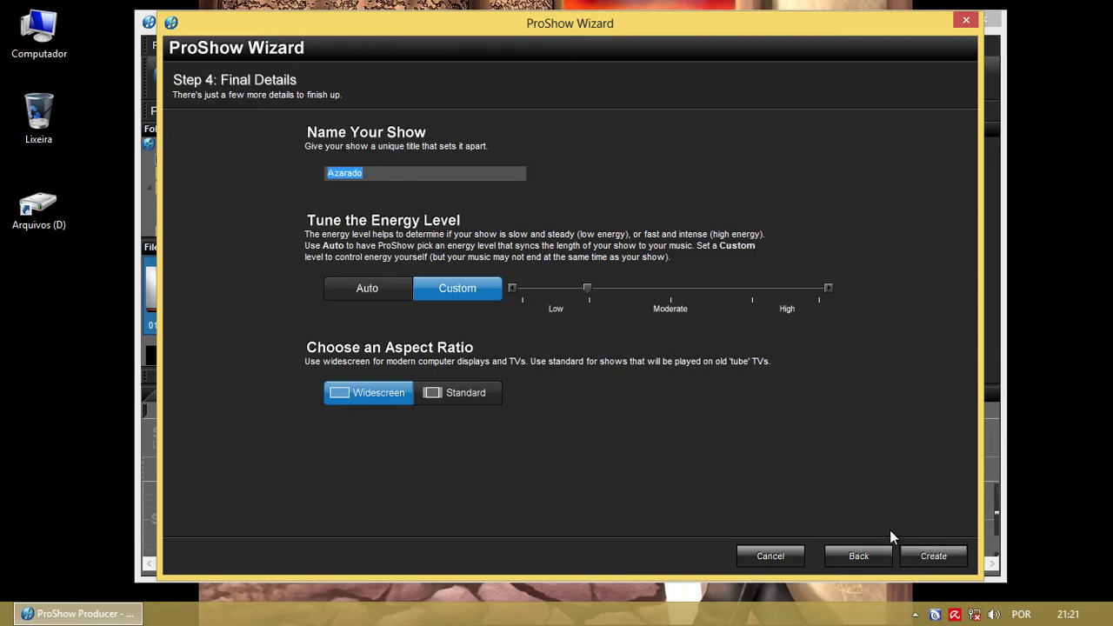
Create the show with the custom energy level and widescreen ratio, accept the preview and finish the wizard.
left_click(942, 556)
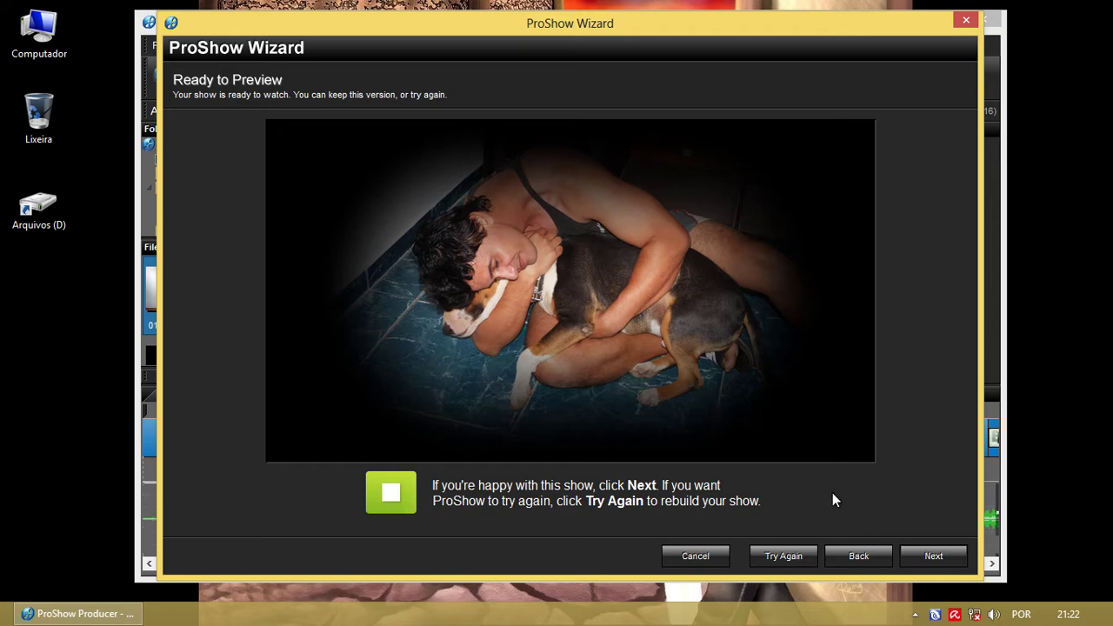
left_click(943, 554)
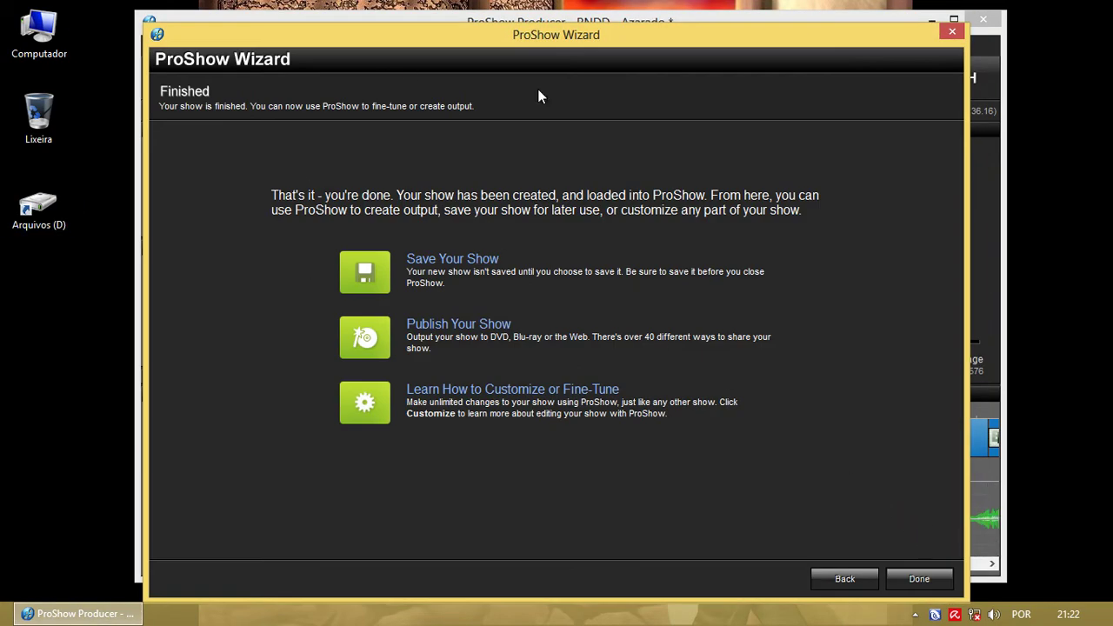
left_click(942, 581)
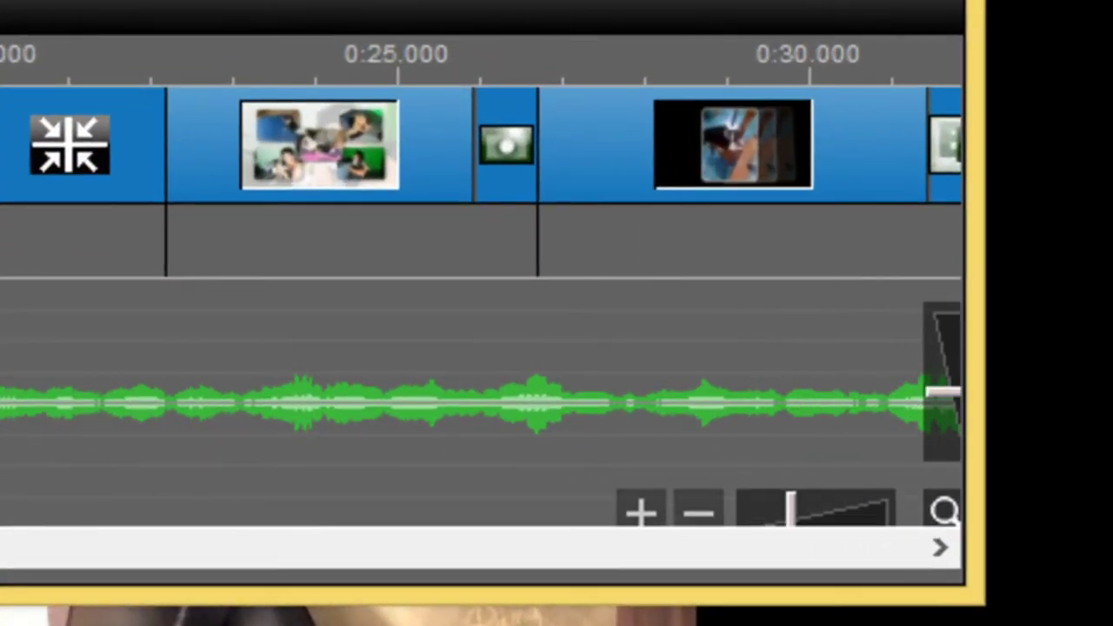
Enlarge the soundtrack waveform to about 170% and examine where the slides end relative to the music track.
mouse_move(651, 200)
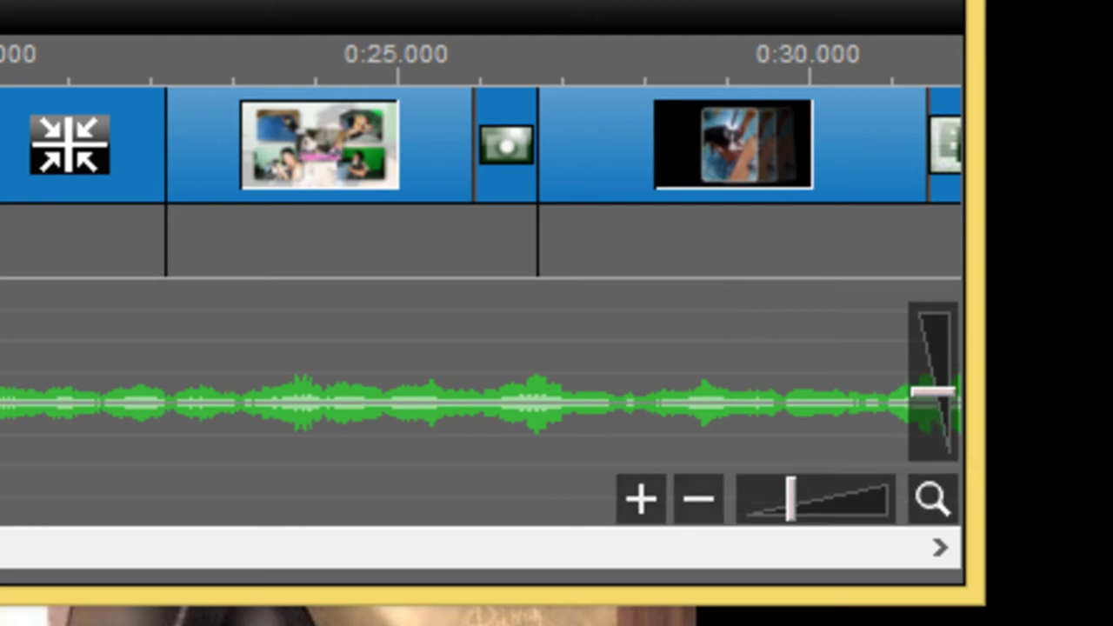
mouse_move(696, 278)
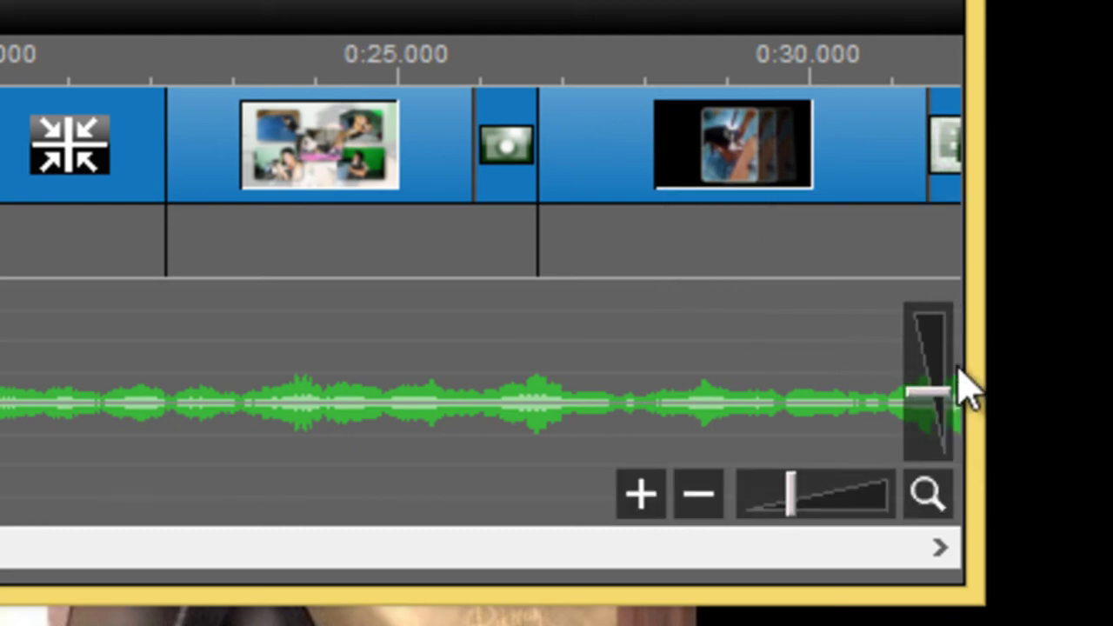
left_click_drag(935, 398, 932, 356)
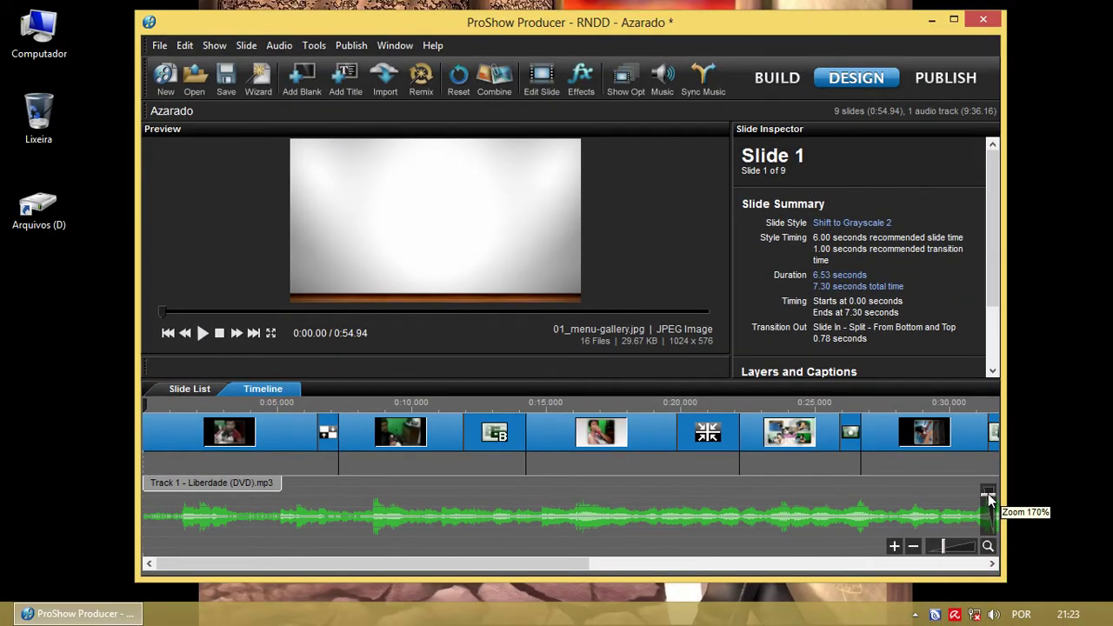
left_click_drag(988, 493, 985, 492)
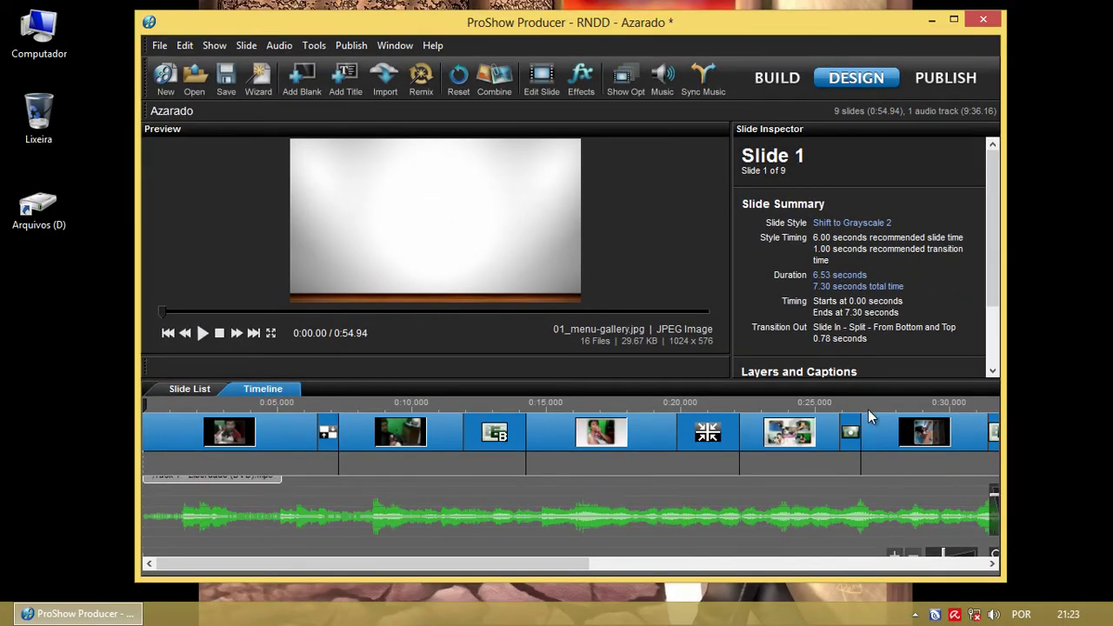
left_click_drag(514, 564, 926, 570)
mouse_move(882, 522)
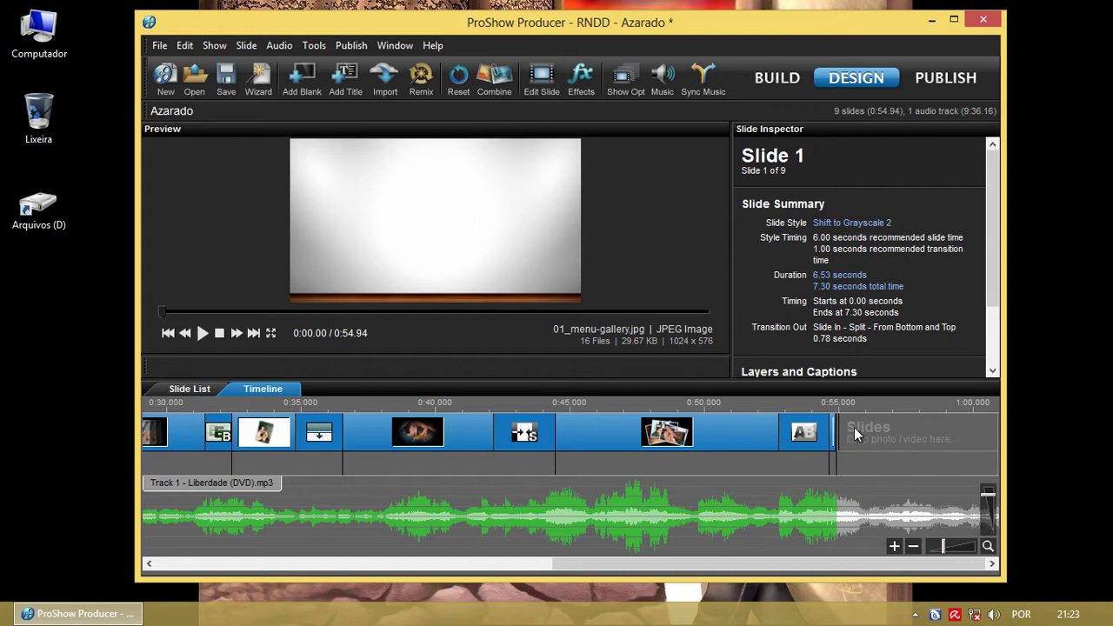
left_click(687, 443)
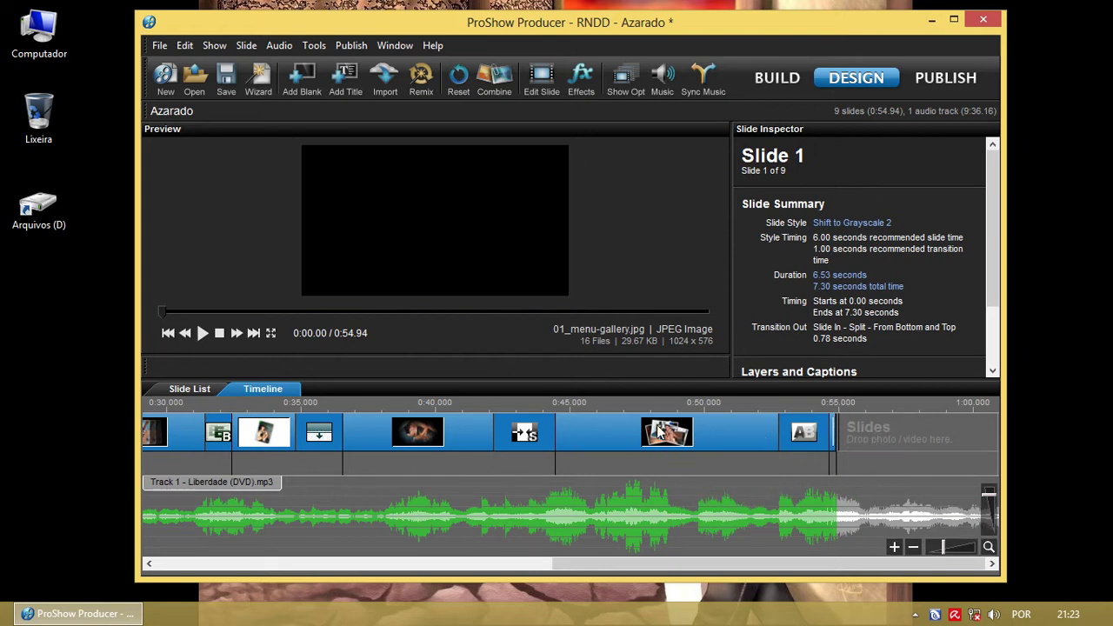
left_click(413, 424)
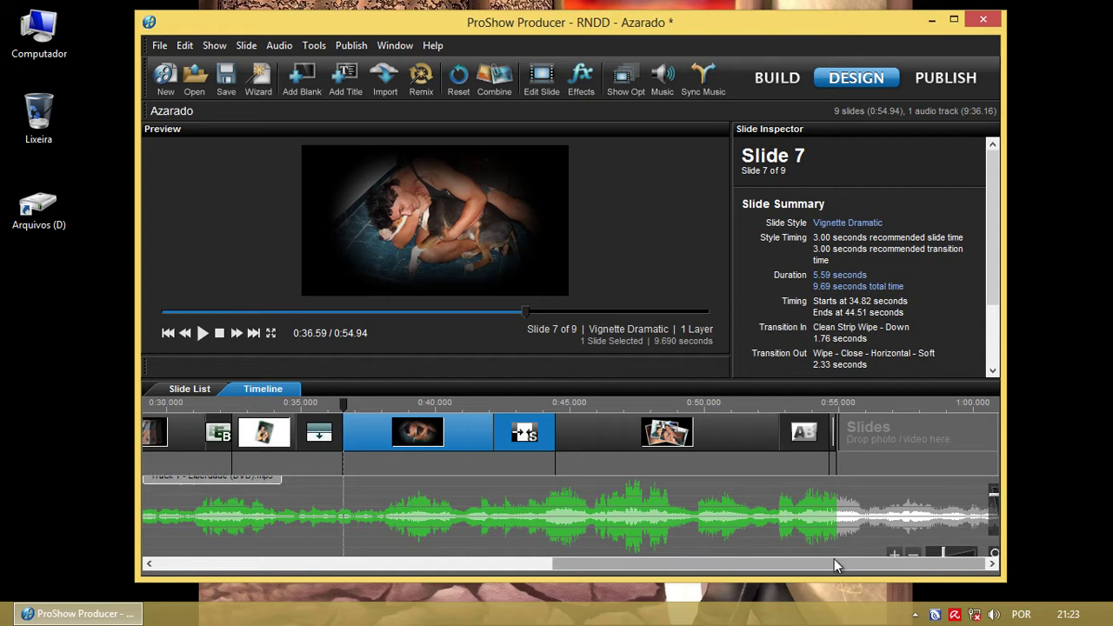
left_click_drag(878, 565, 659, 563)
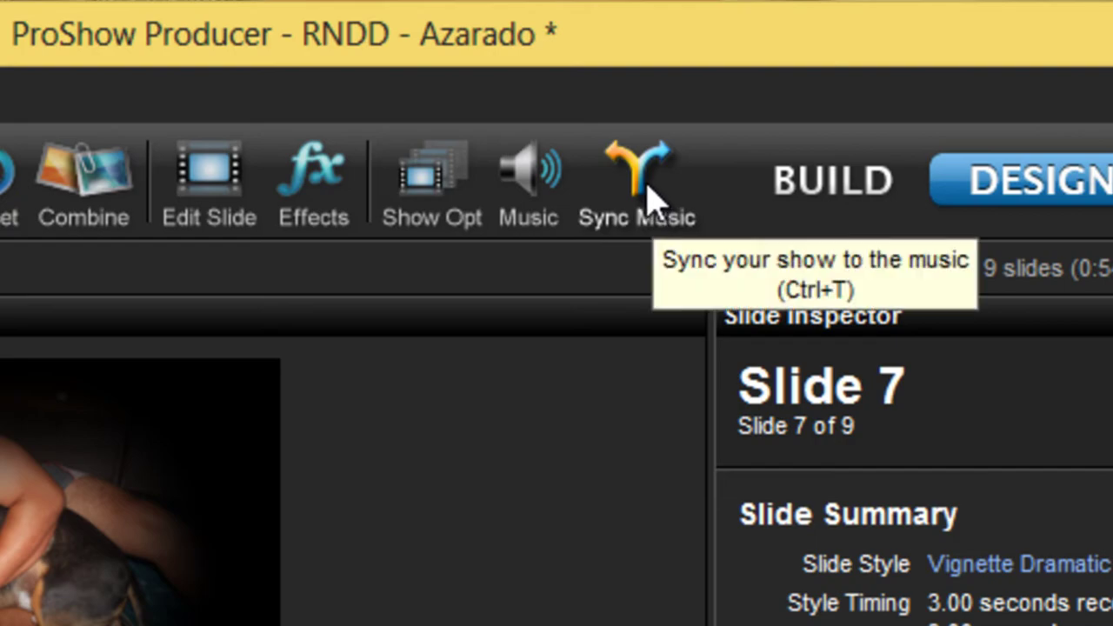
Synchronize all slides to the total soundtrack length by making transition times equal, and check the timeline up to the track's end.
left_click(642, 206)
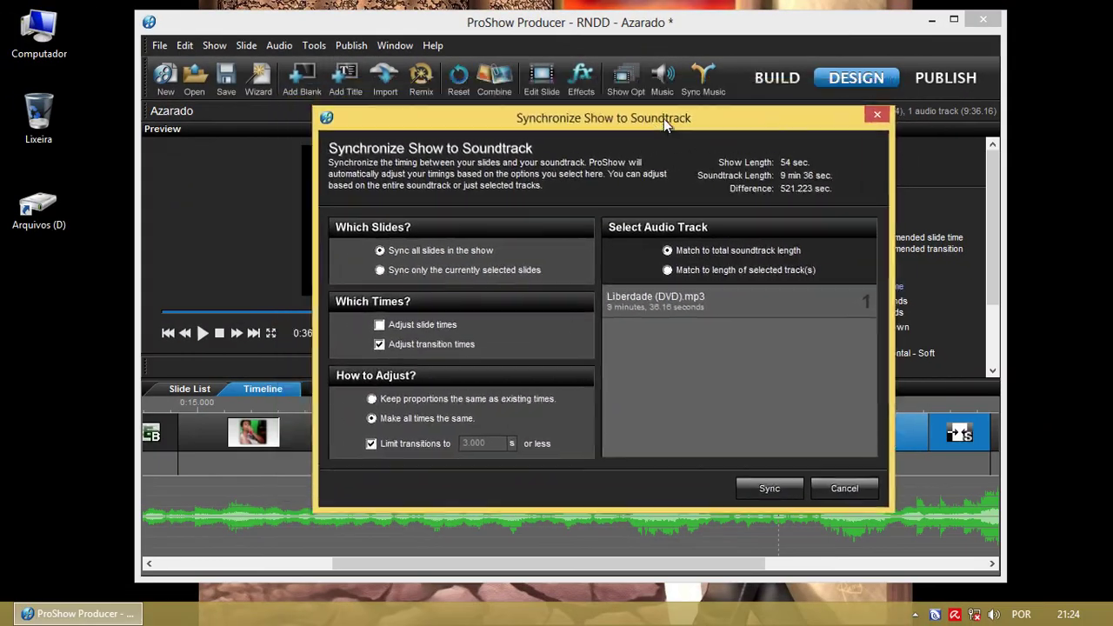
left_click(759, 472)
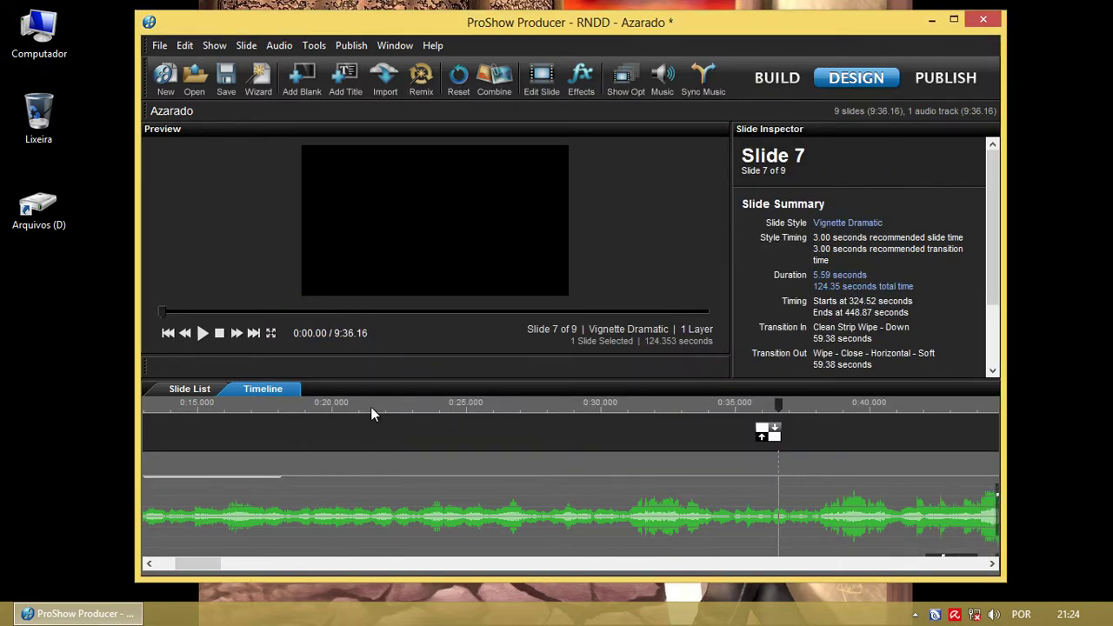
scroll(731, 417, "down", 2)
scroll(732, 413, "down", 1)
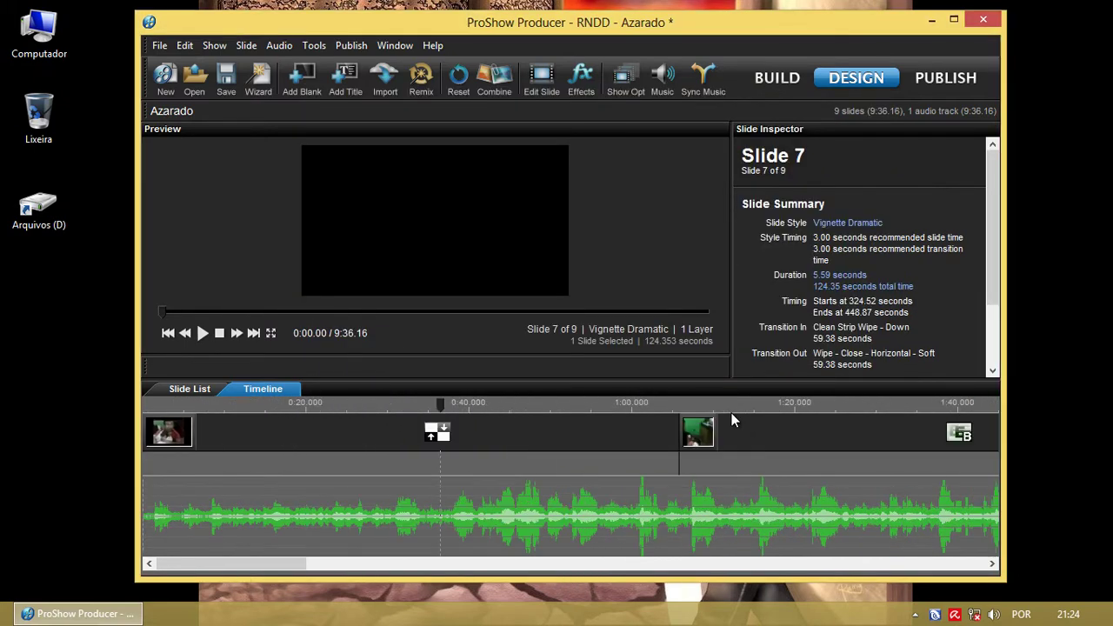
left_click_drag(280, 565, 944, 541)
left_click_drag(988, 498, 987, 518)
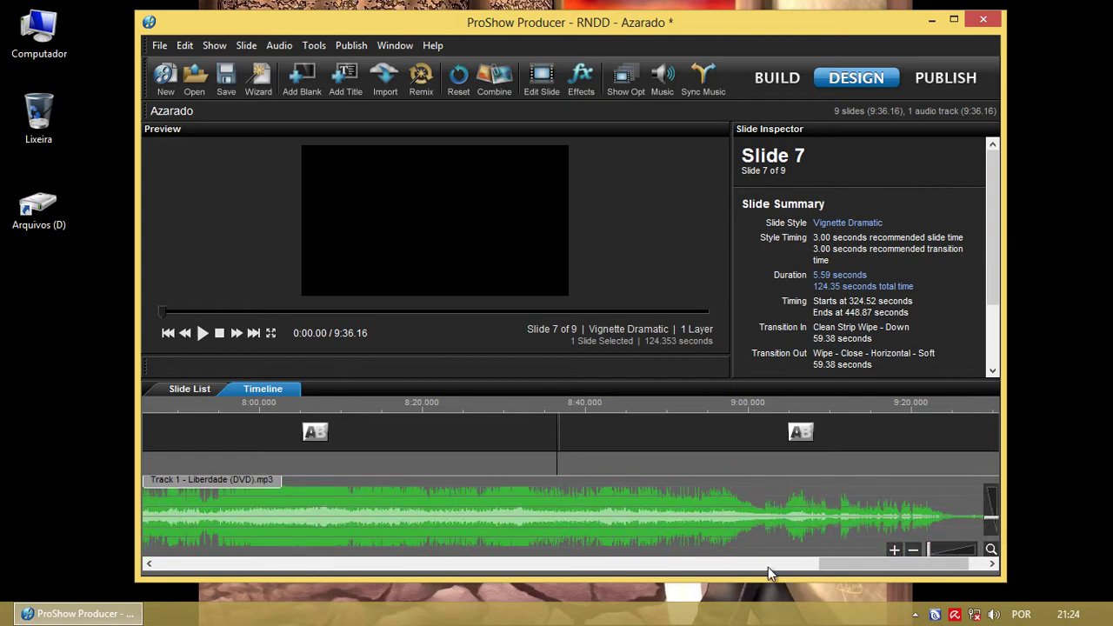
left_click_drag(850, 566, 811, 496)
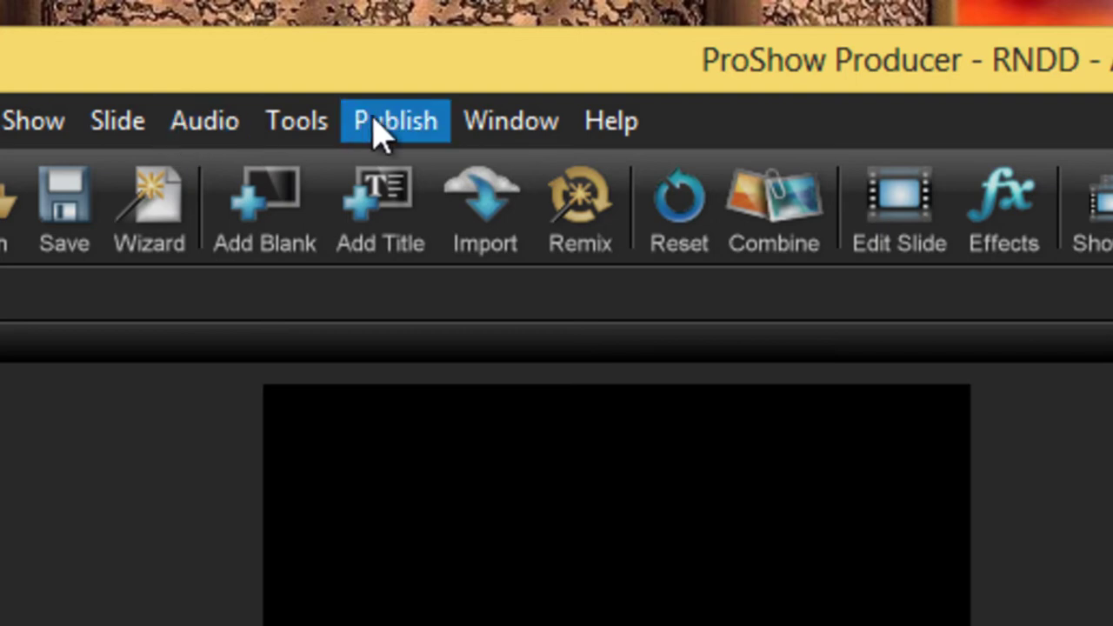
Start publishing the show as a Video for Web / Device.
left_click(416, 132)
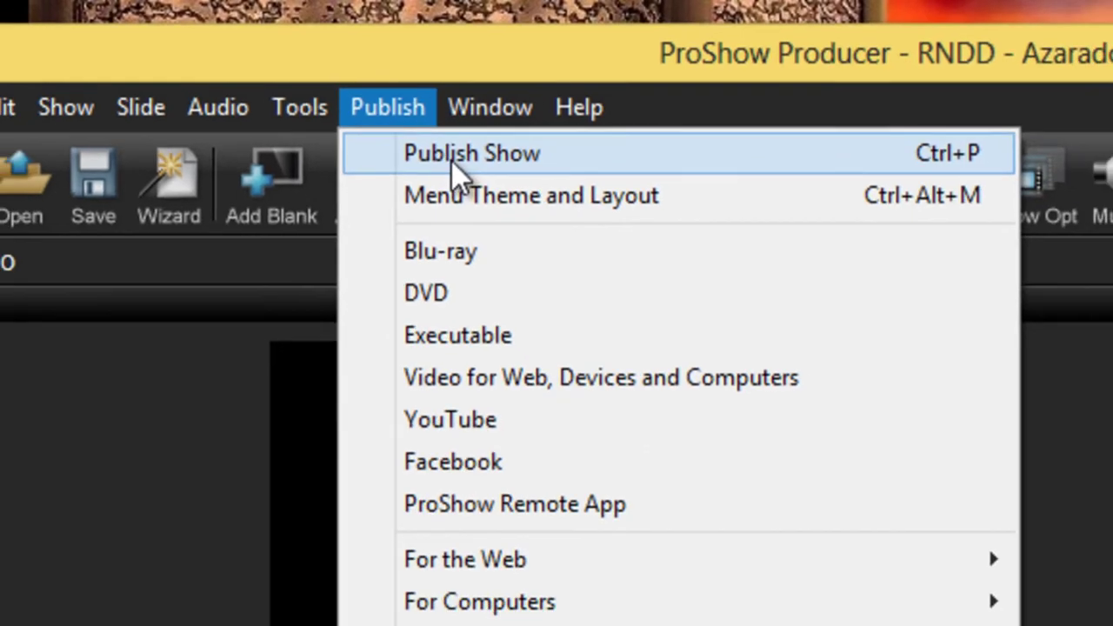
left_click(463, 174)
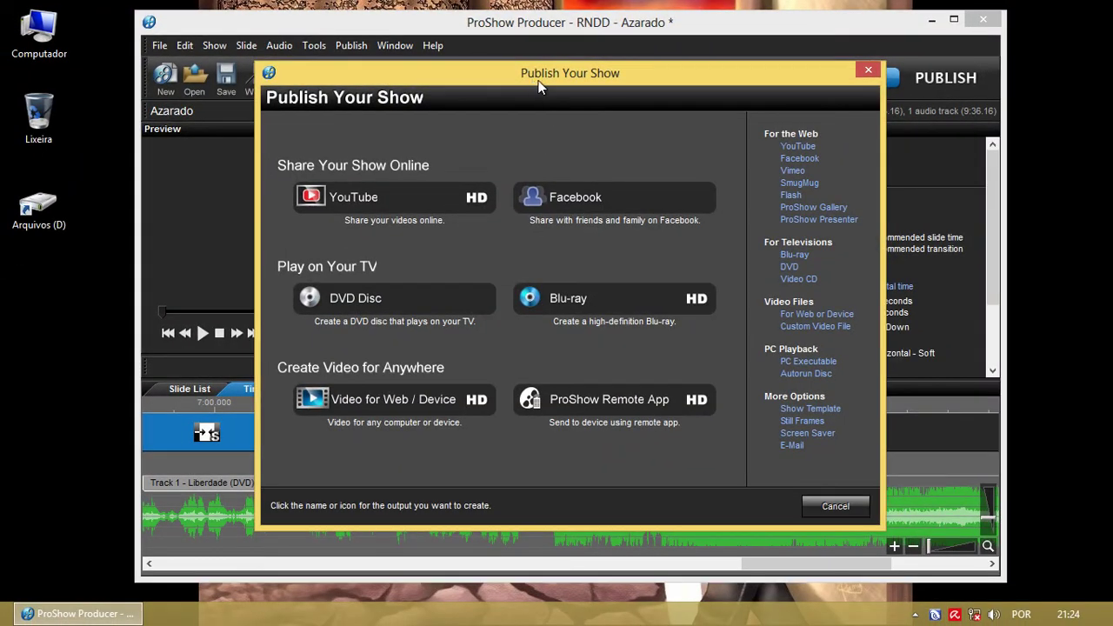
left_click_drag(539, 84, 563, 75)
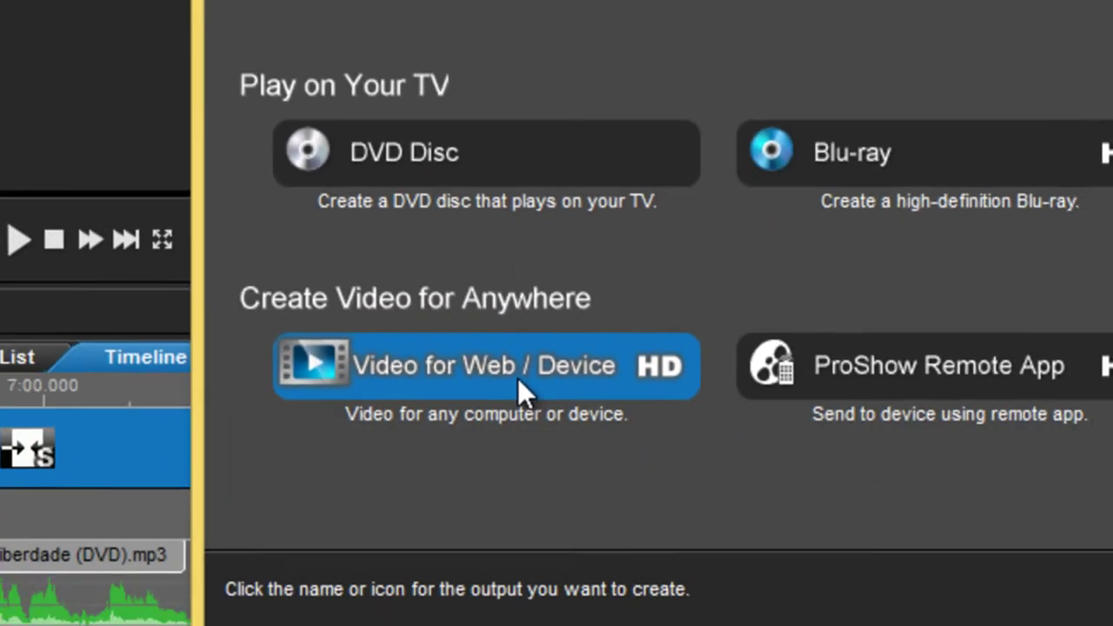
left_click(609, 373)
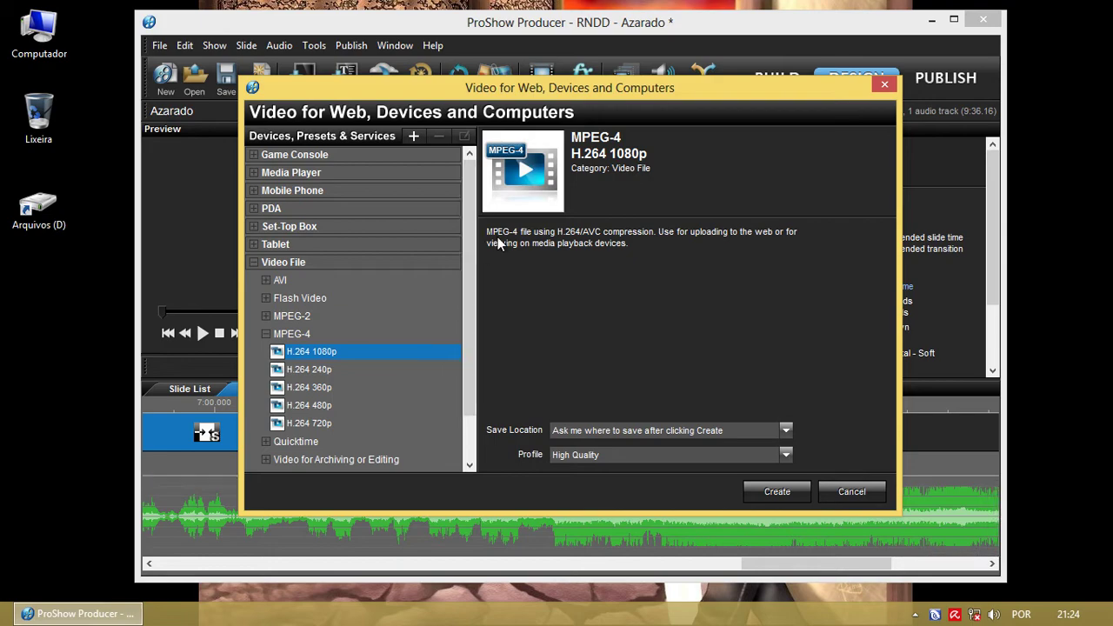
left_click_drag(503, 90, 519, 84)
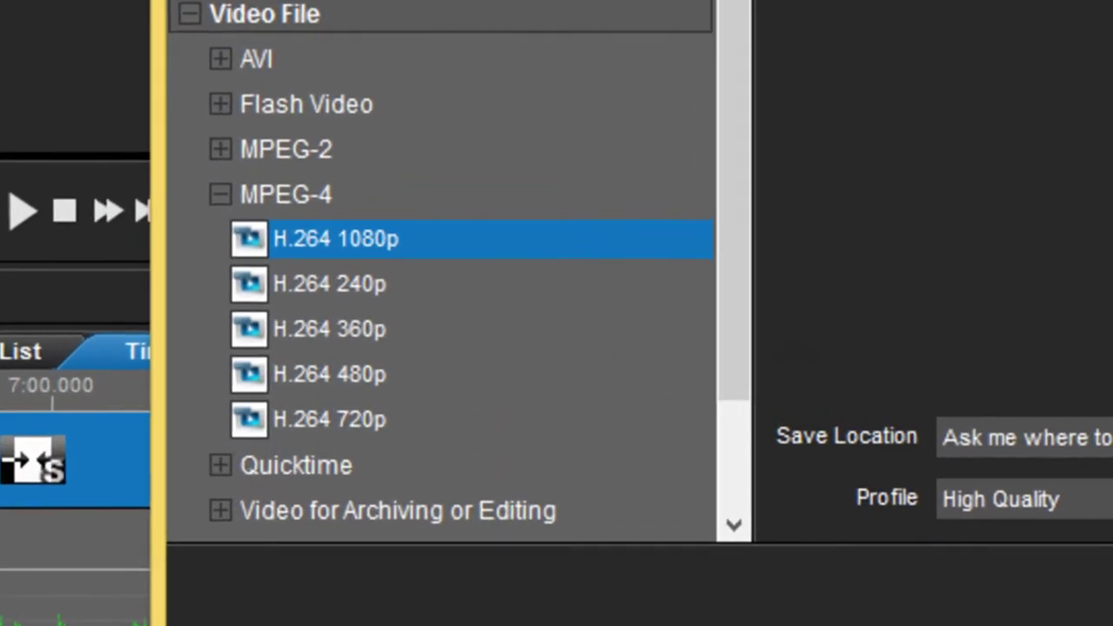
Look through the MPEG-4 presets H.264 1080p, 720p, 480p, 360p and 240p.
left_click(316, 294)
left_click(321, 330)
left_click(330, 390)
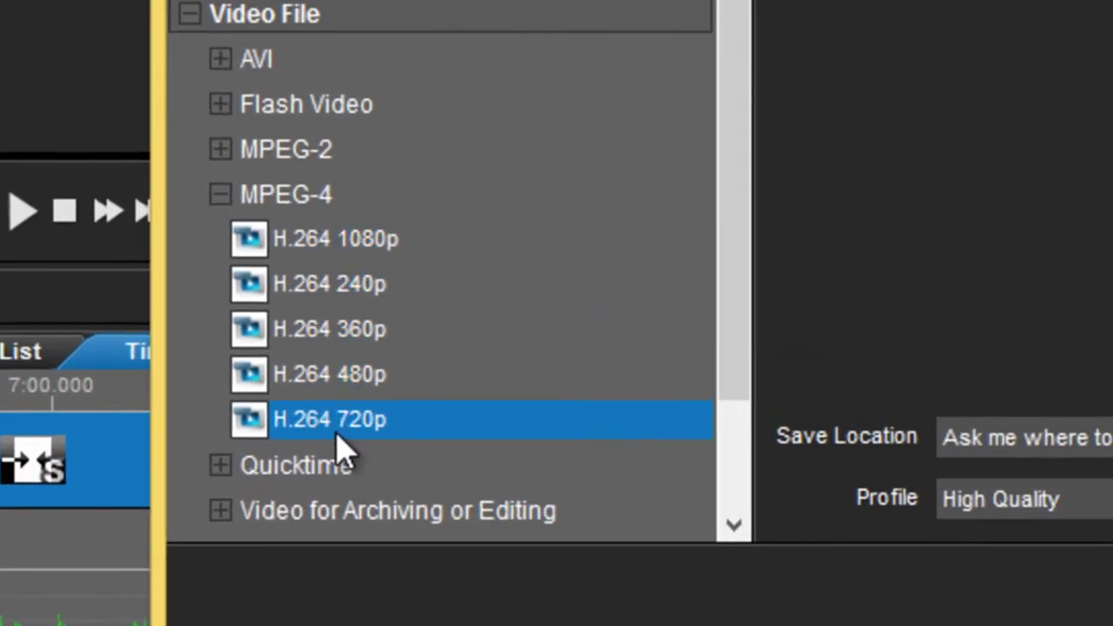
left_click(362, 241)
left_click(373, 241)
left_click(372, 375)
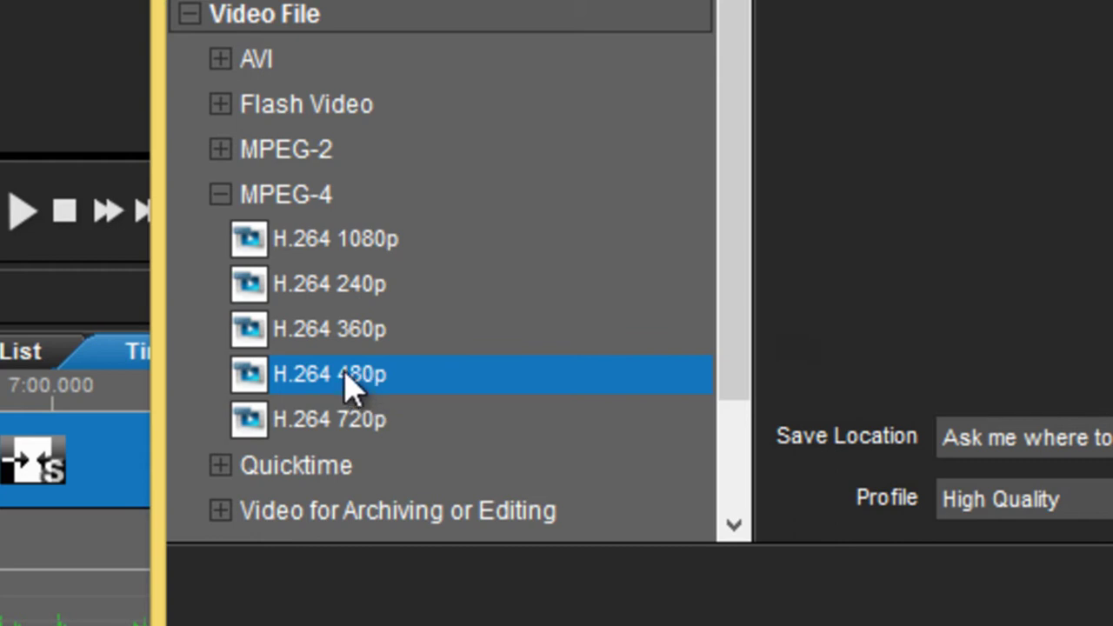
left_click(366, 331)
left_click(381, 291)
left_click(374, 250)
left_click(368, 291)
left_click(358, 331)
left_click(355, 374)
left_click(358, 421)
left_click(361, 376)
left_click(380, 327)
left_click(389, 281)
left_click(338, 291)
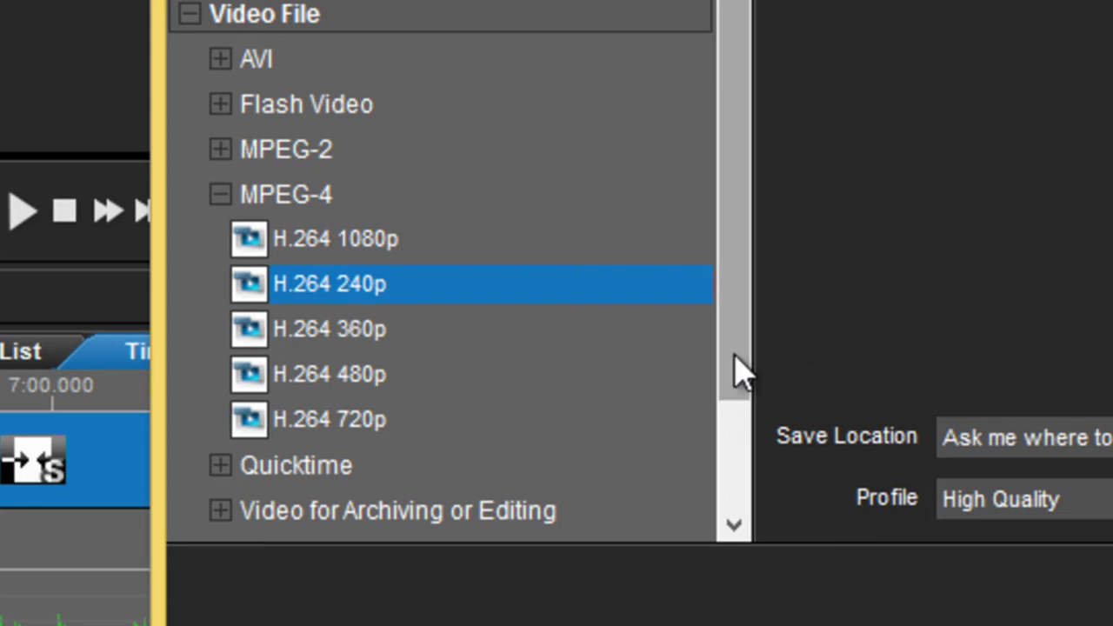
Choose the MPEG-4 H.264 360p preset for the video output.
left_click(326, 243)
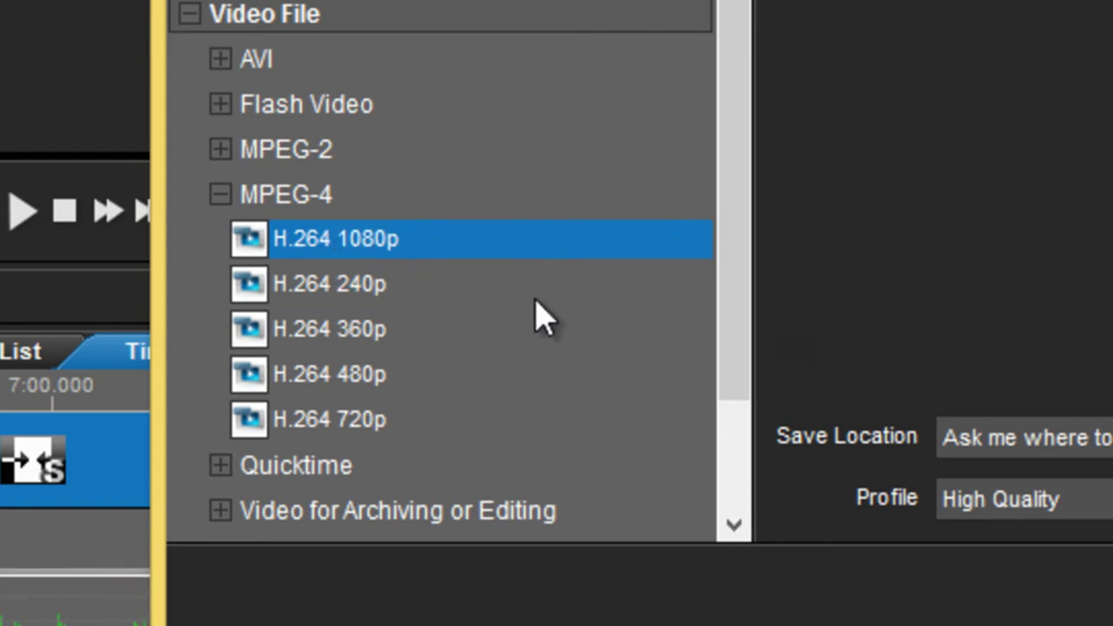
left_click(362, 426)
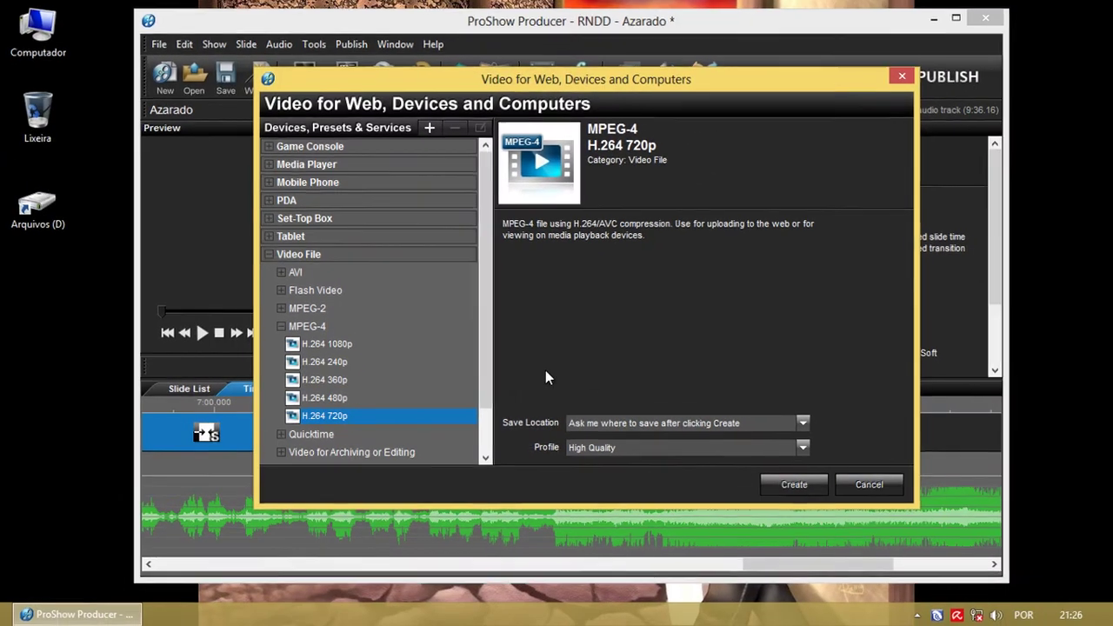
left_click(328, 362)
left_click(329, 380)
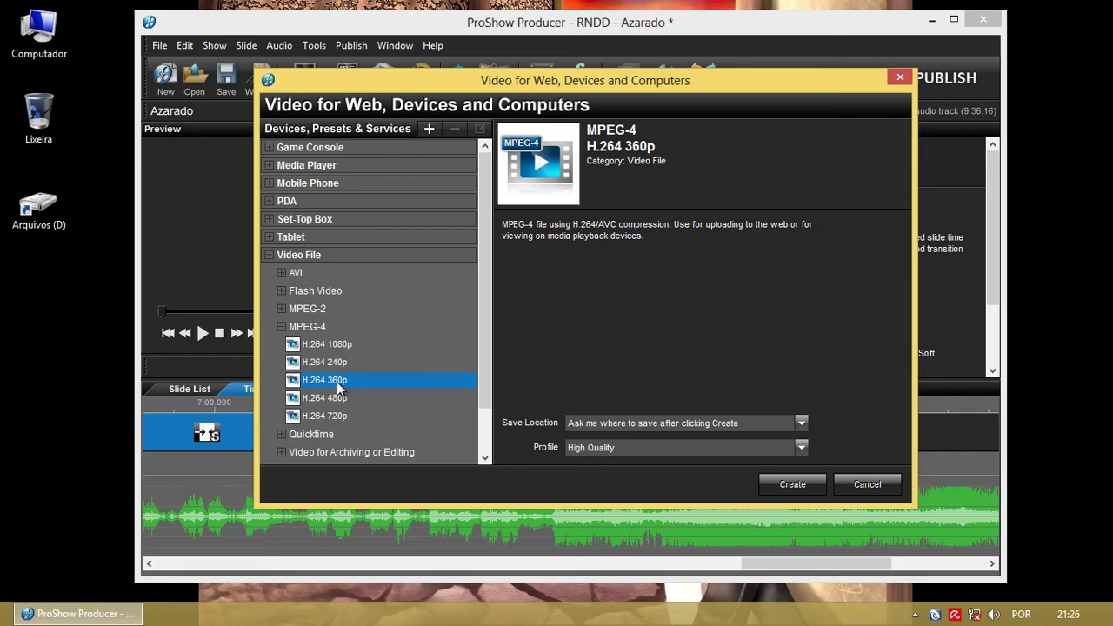
Create the video as Azarado.mp4 in the Vídeos folder on drive D and dismiss the message when encoding ends.
left_click(787, 486)
left_click_drag(430, 118, 467, 67)
left_click(259, 216)
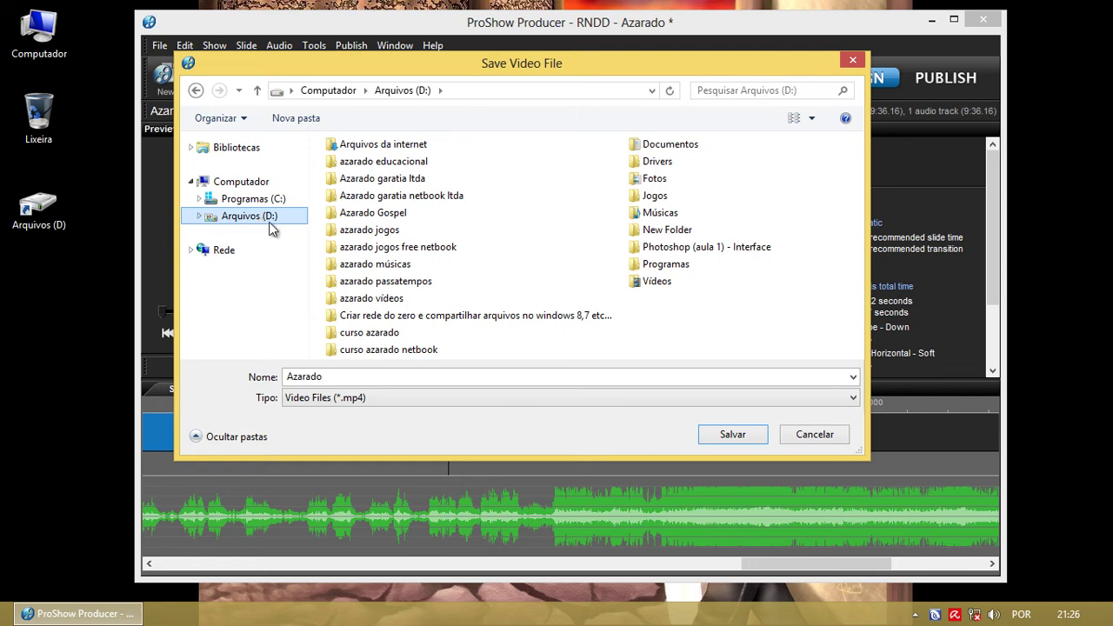
double_click(658, 281)
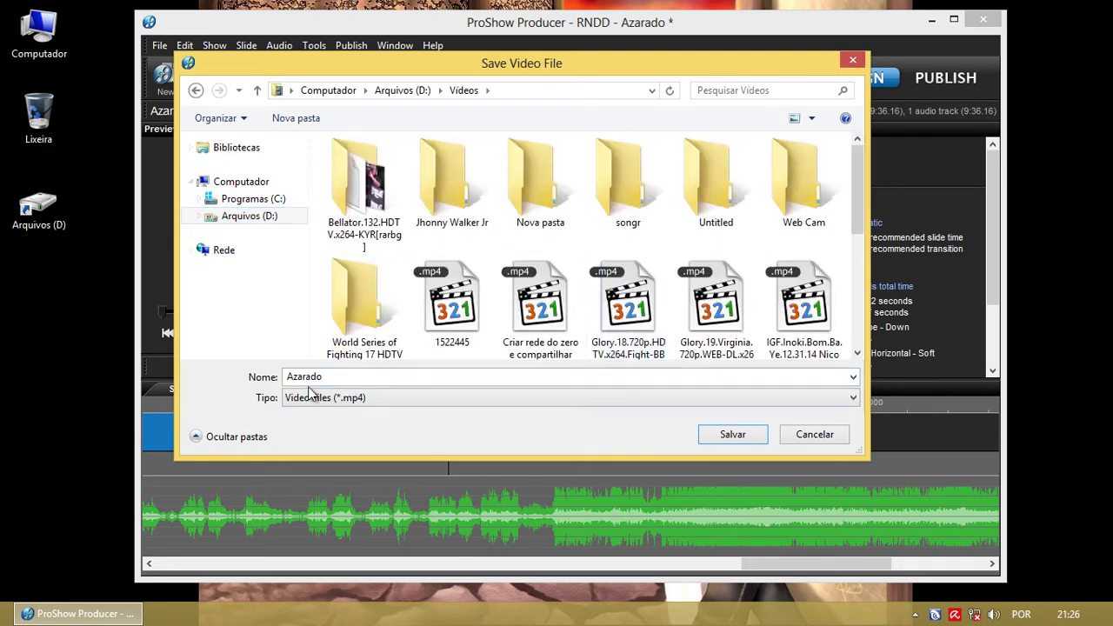
double_click(335, 375)
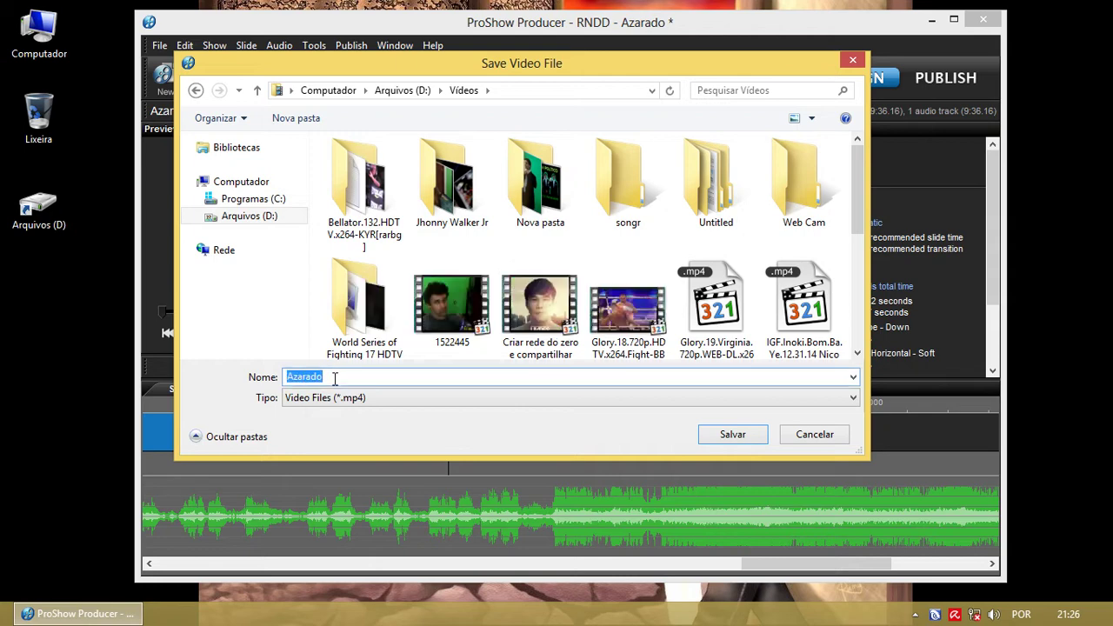
key("Home")
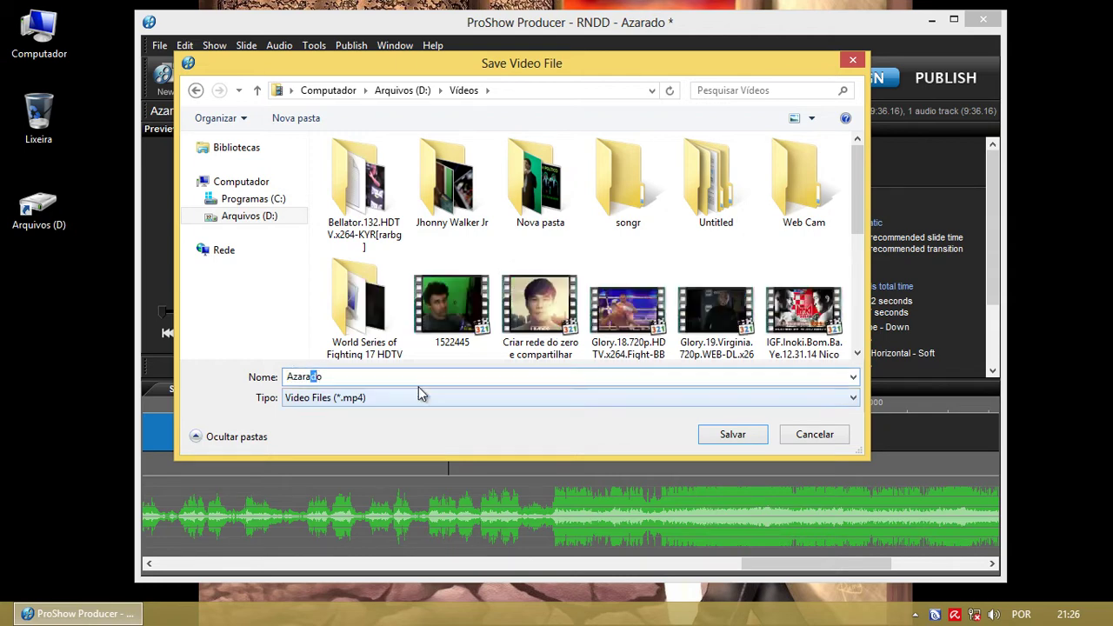
left_click(735, 435)
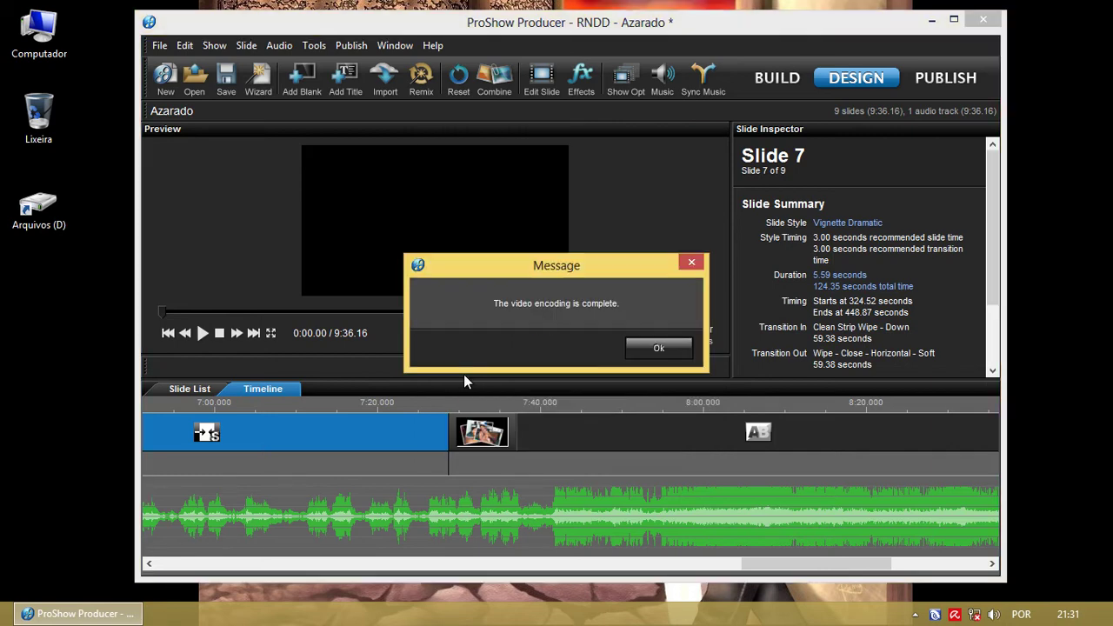
left_click_drag(613, 258, 592, 189)
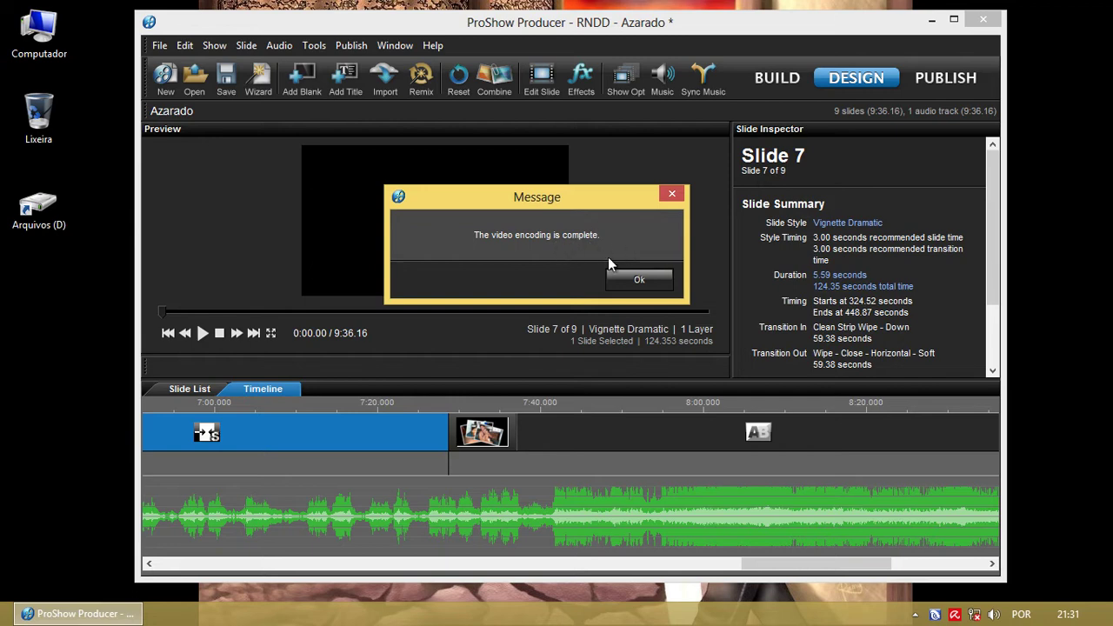
left_click(642, 280)
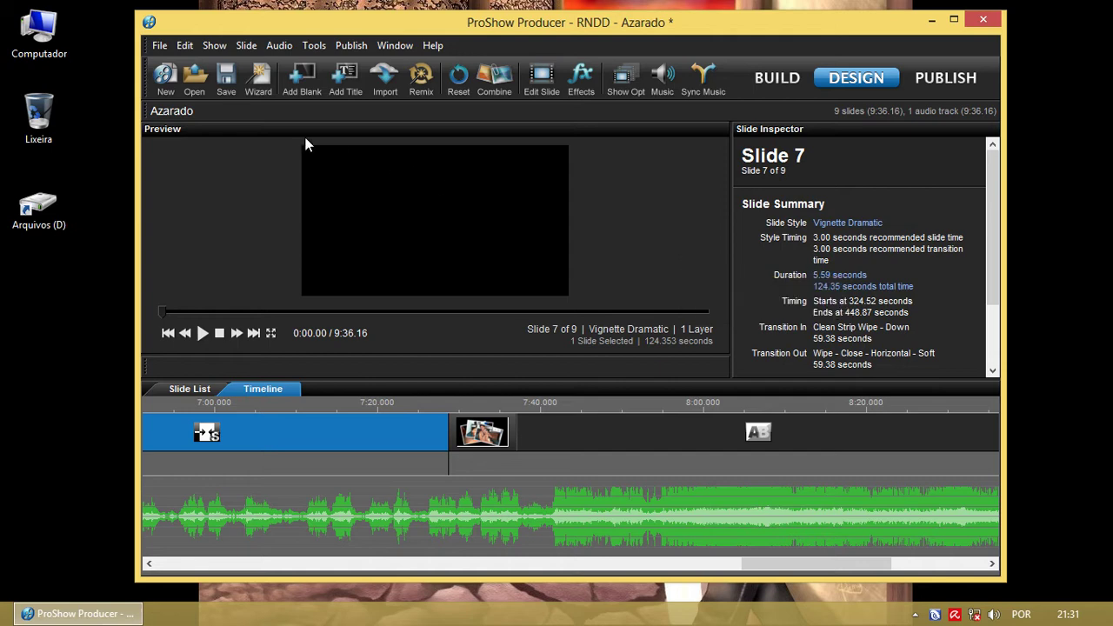
left_click(233, 84)
left_click_drag(283, 74, 335, 107)
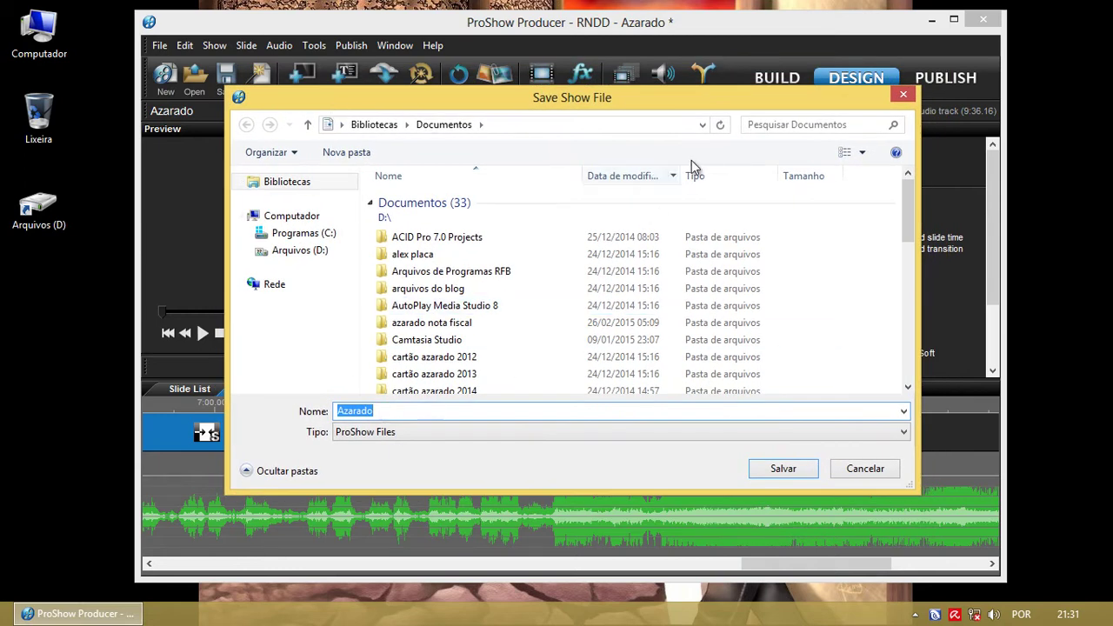
left_click(906, 96)
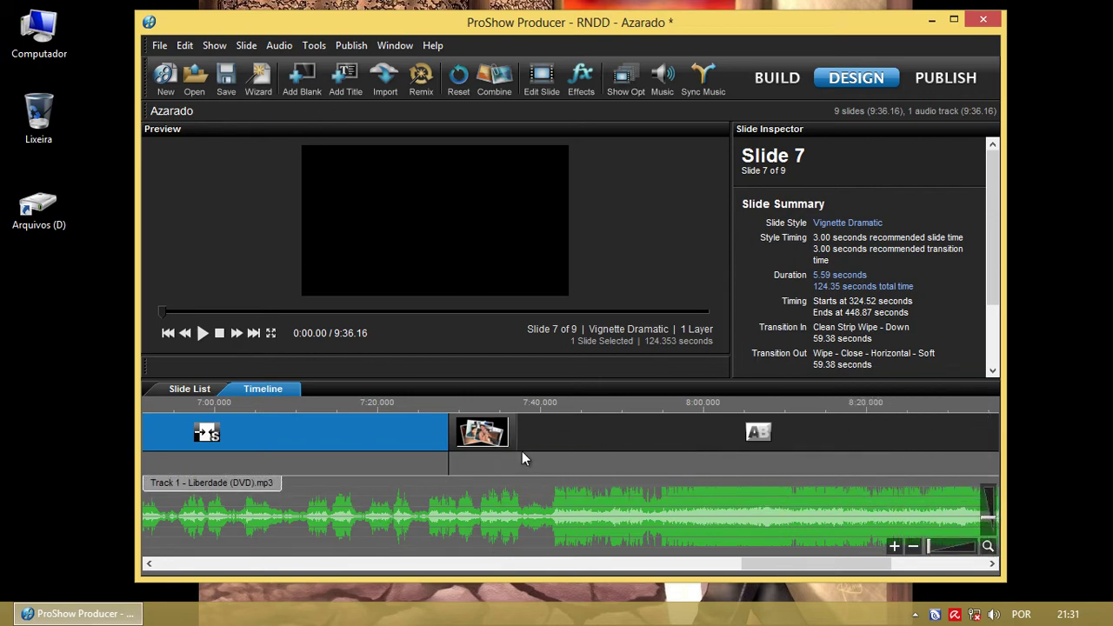
Close ProShow Producer without saving the show and open the Vídeos folder on drive D.
left_click(983, 20)
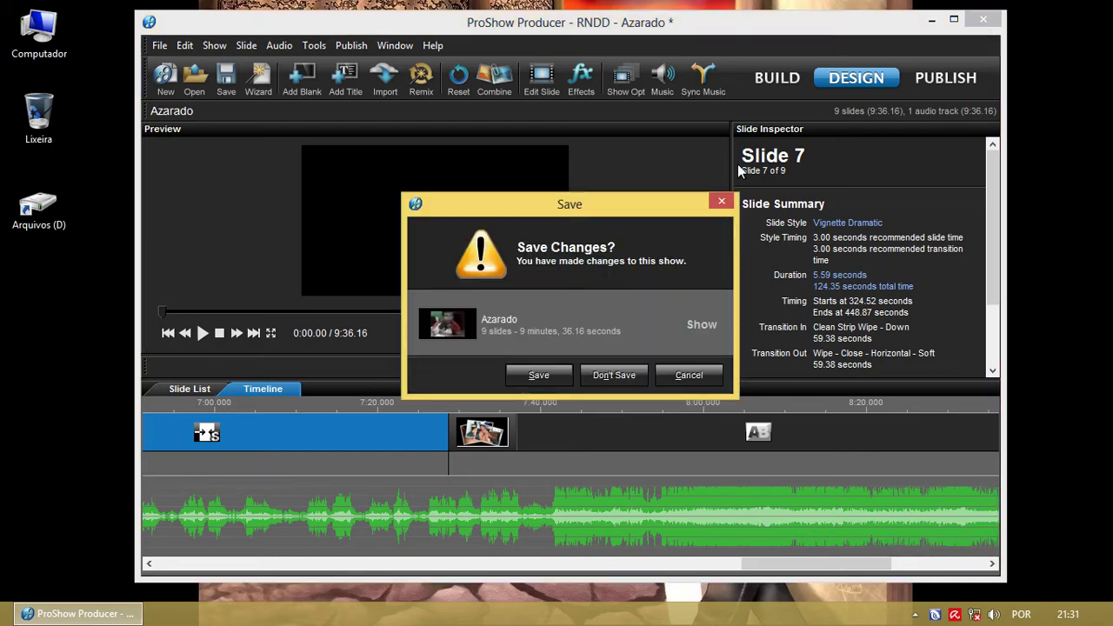
left_click(621, 377)
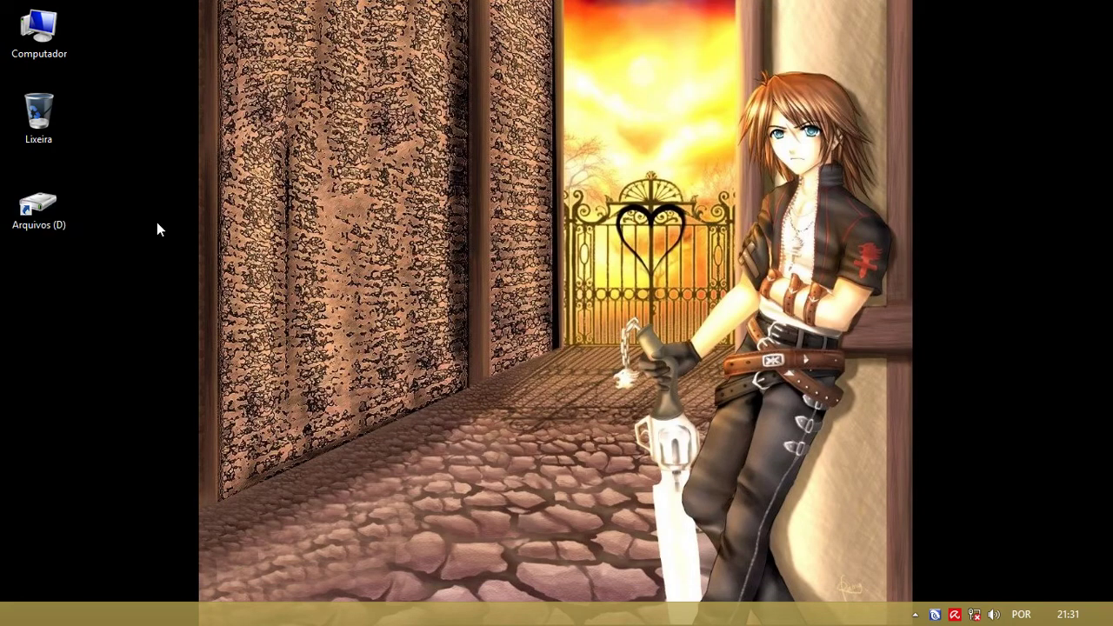
double_click(31, 228)
scroll(613, 247, "down", 10)
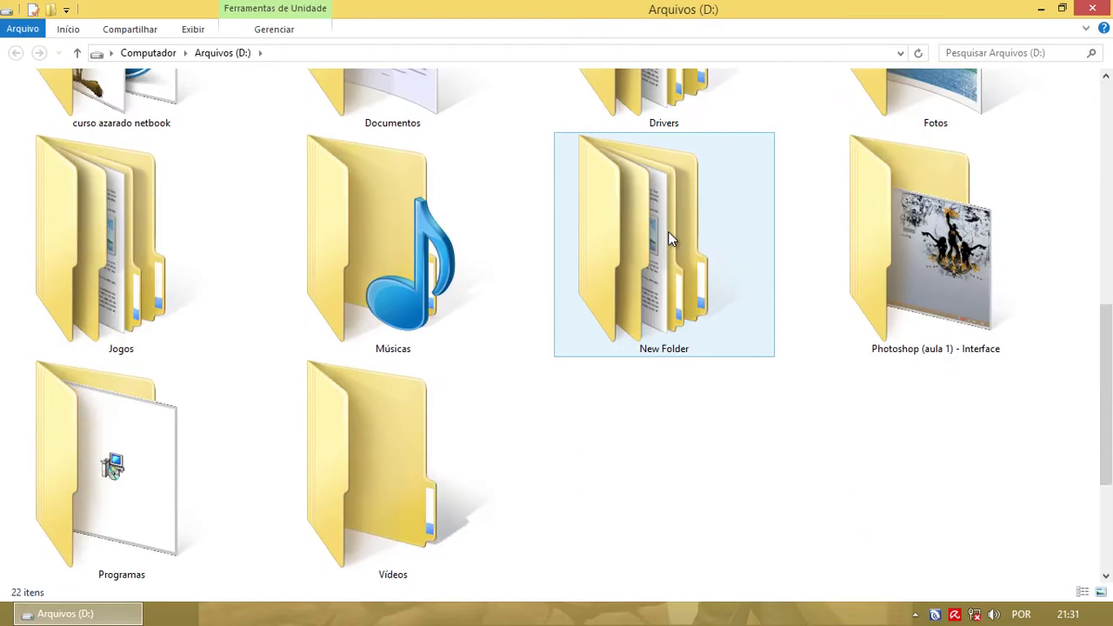
double_click(392, 470)
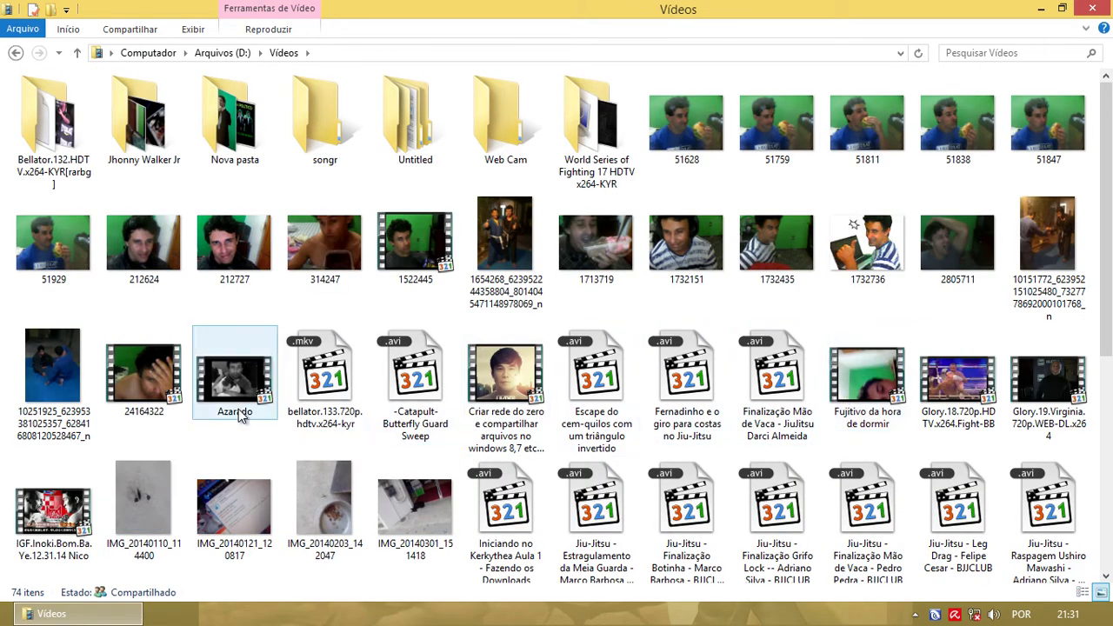
Play the Azarado video in full screen to check it, and close the player and the folder window.
double_click(240, 375)
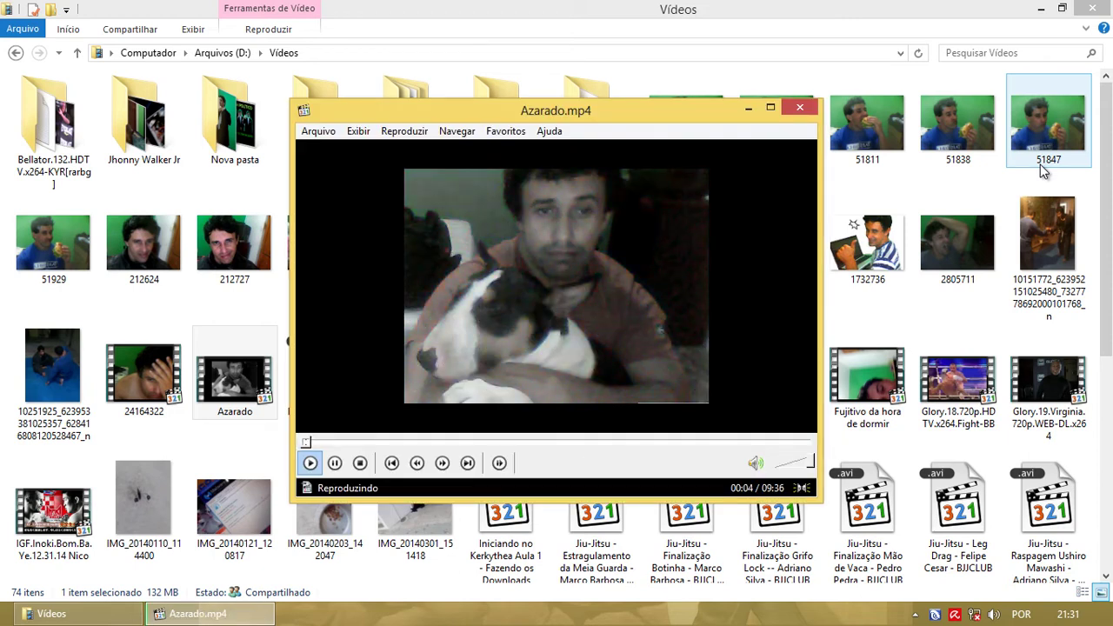
double_click(633, 225)
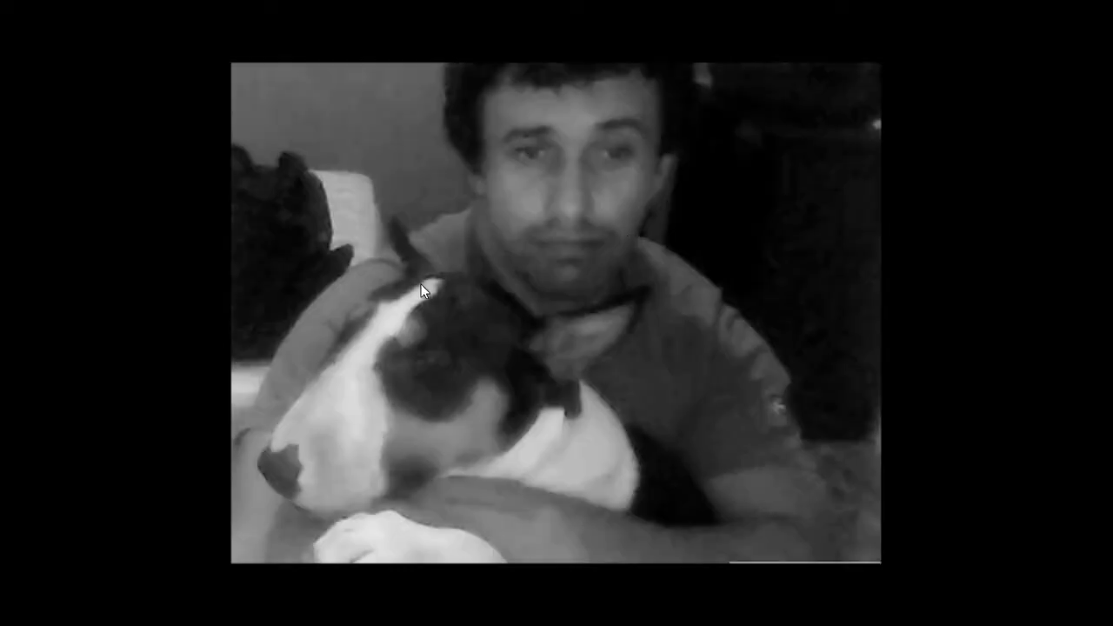
double_click(563, 352)
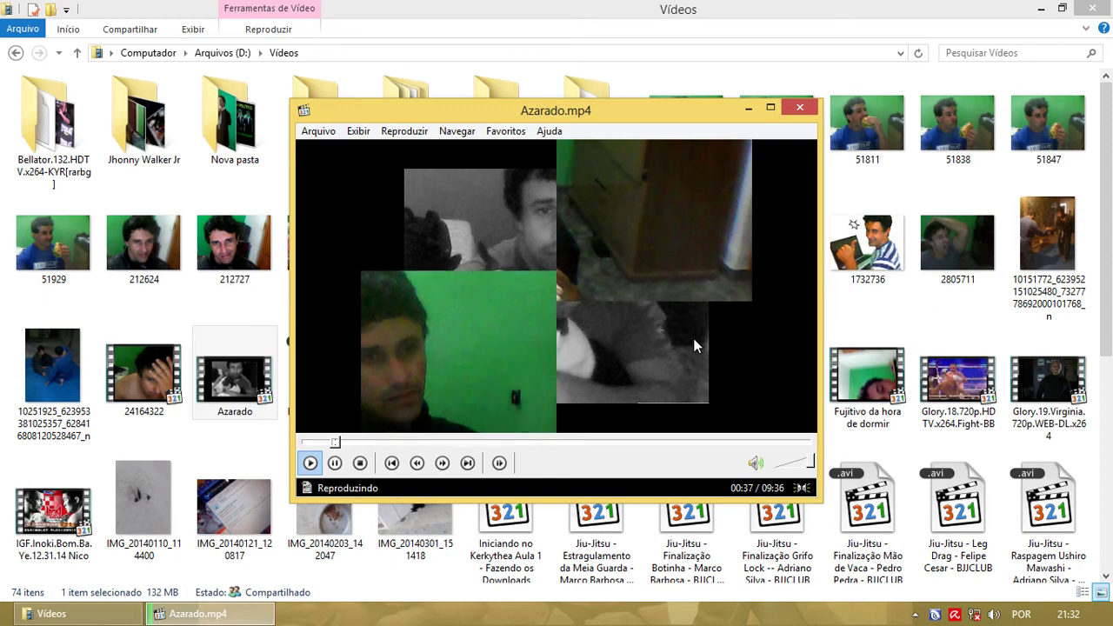
left_click(811, 107)
left_click(1096, 10)
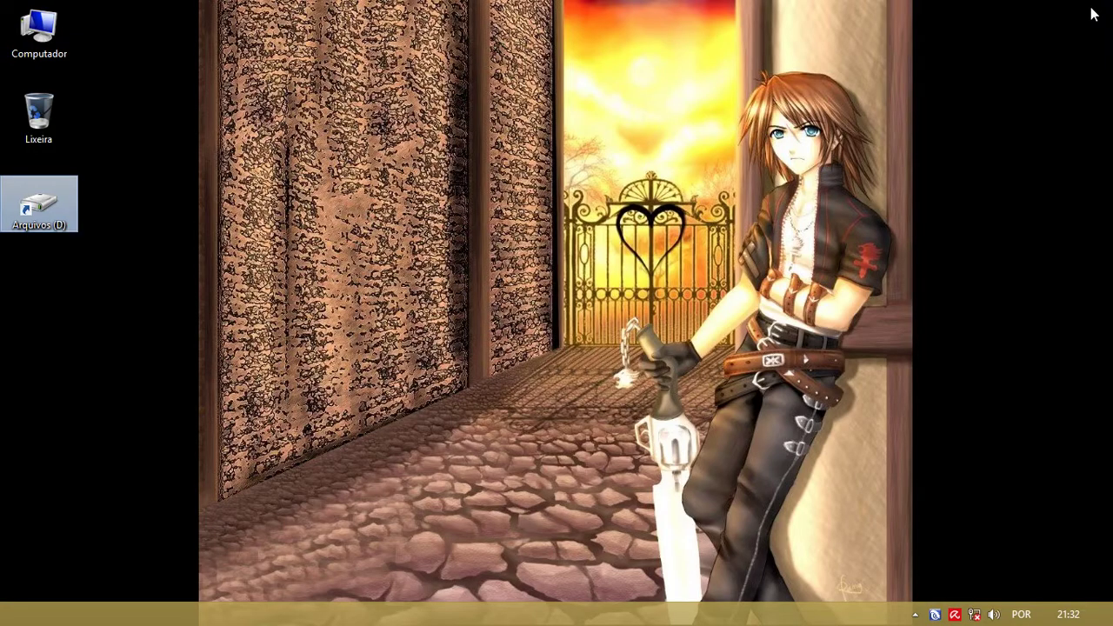
Start ProShow Producer again and switch to the Build workspace.
left_click(266, 369)
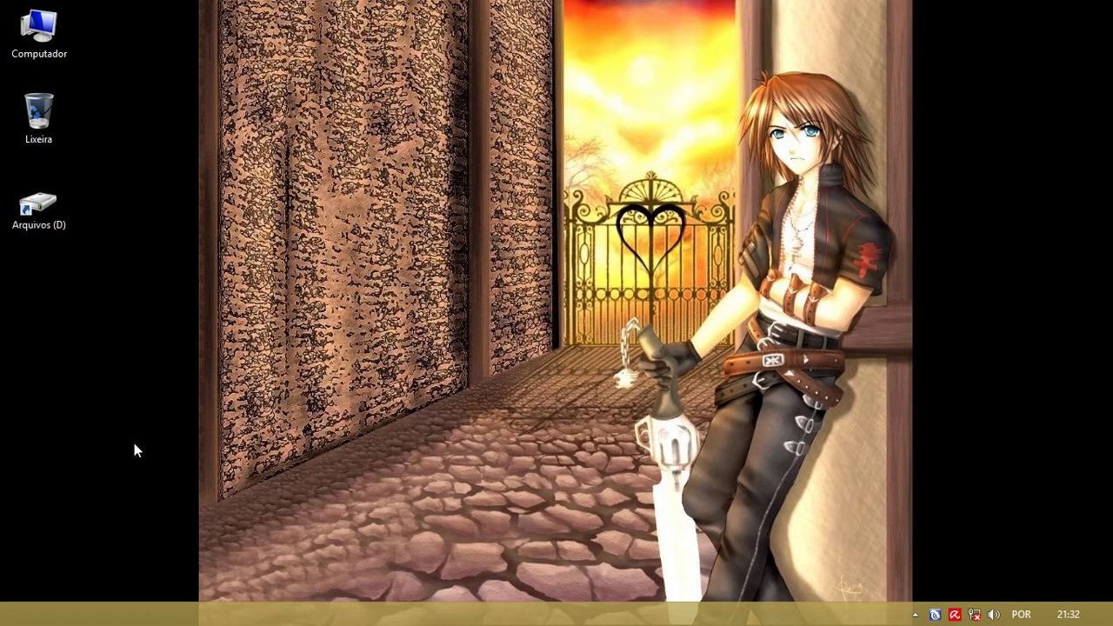
left_click(10, 618)
scroll(609, 416, "down", 5)
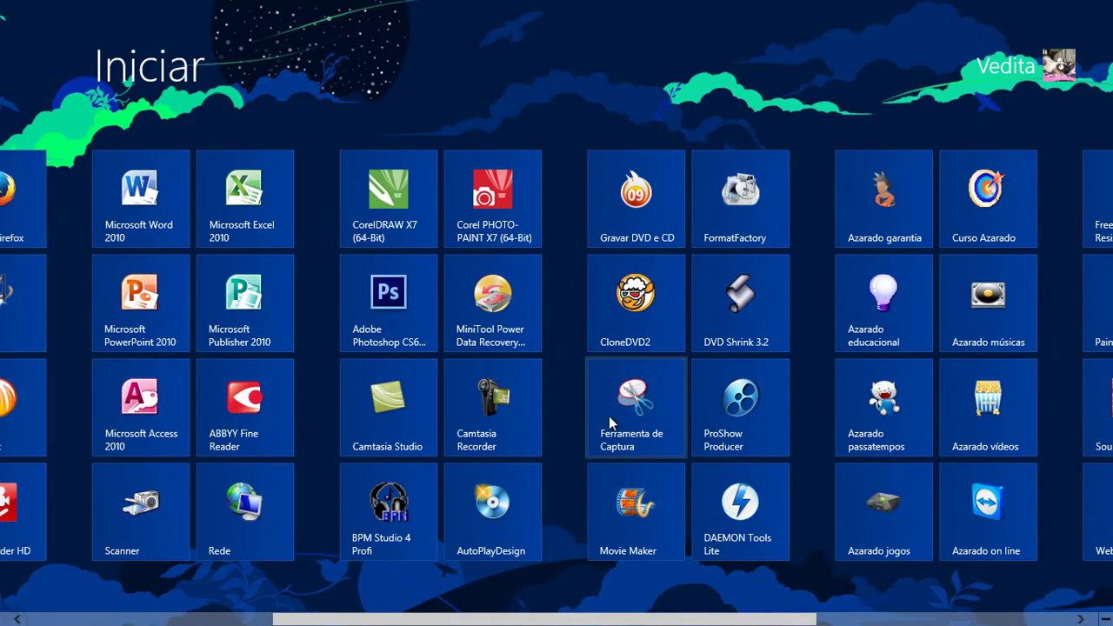
left_click(738, 399)
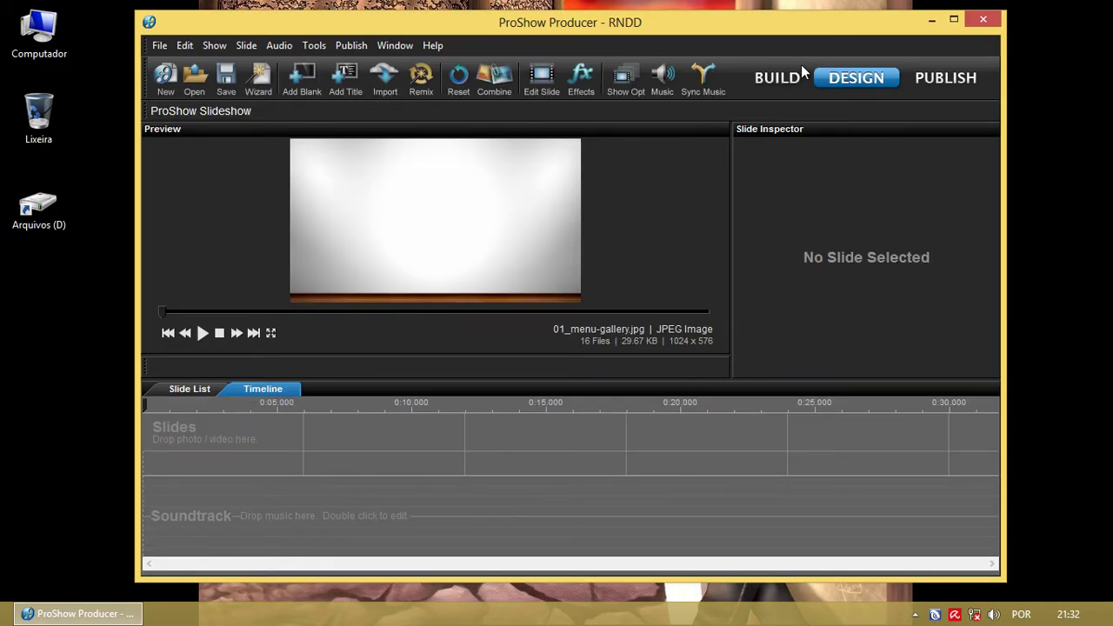
left_click(783, 78)
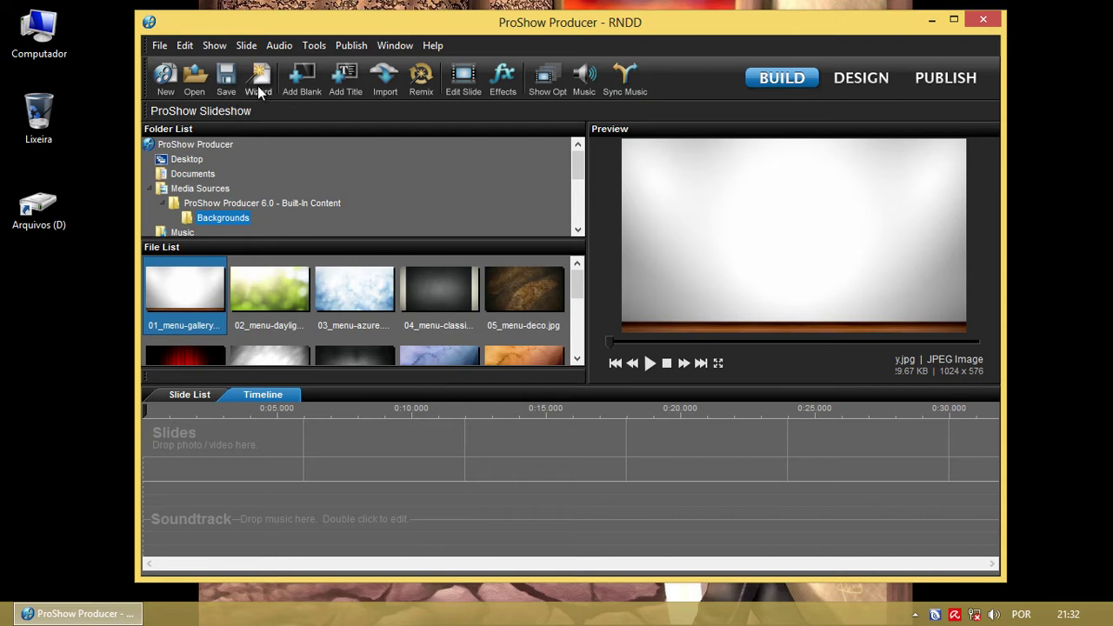
Start the ProShow Wizard and add all photos from the slide folder.
left_click(261, 76)
left_click(202, 142)
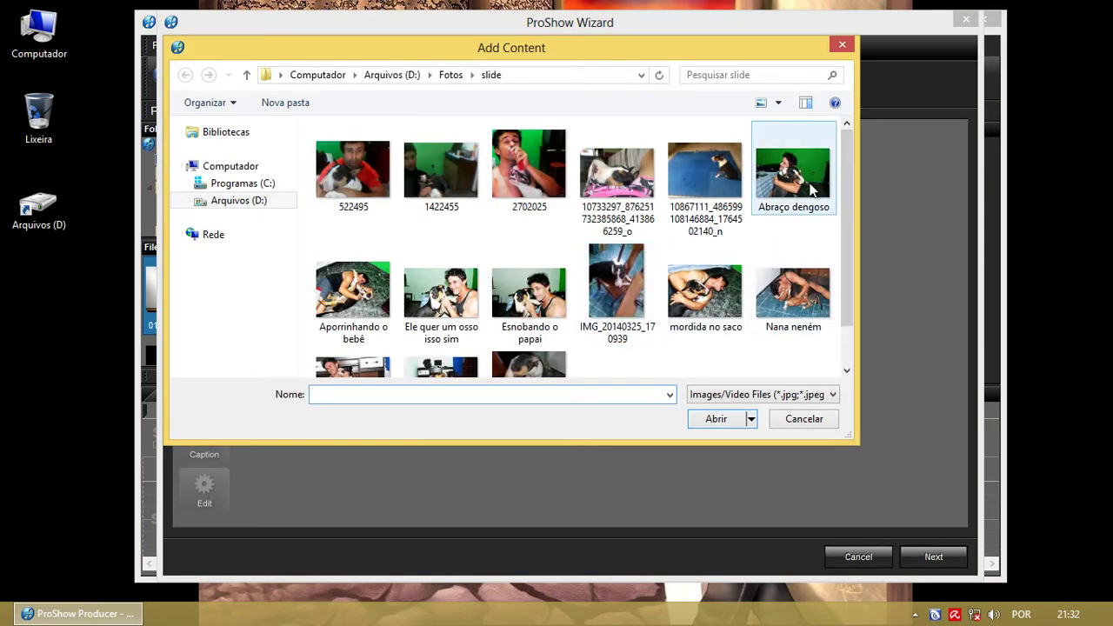
left_click(679, 276)
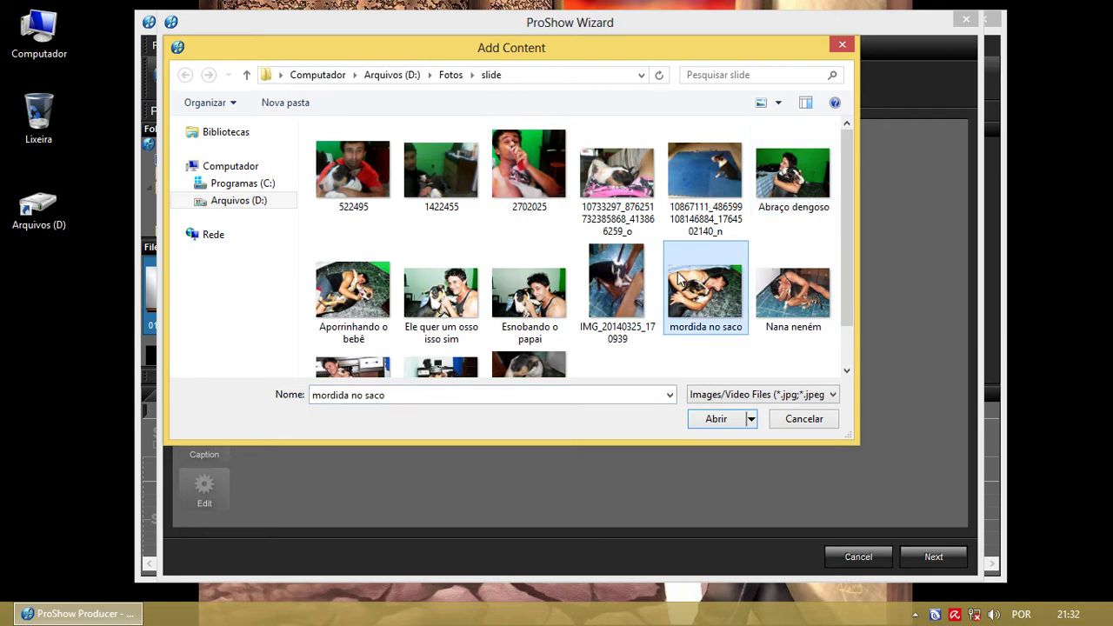
key("ctrl+a")
left_click(715, 418)
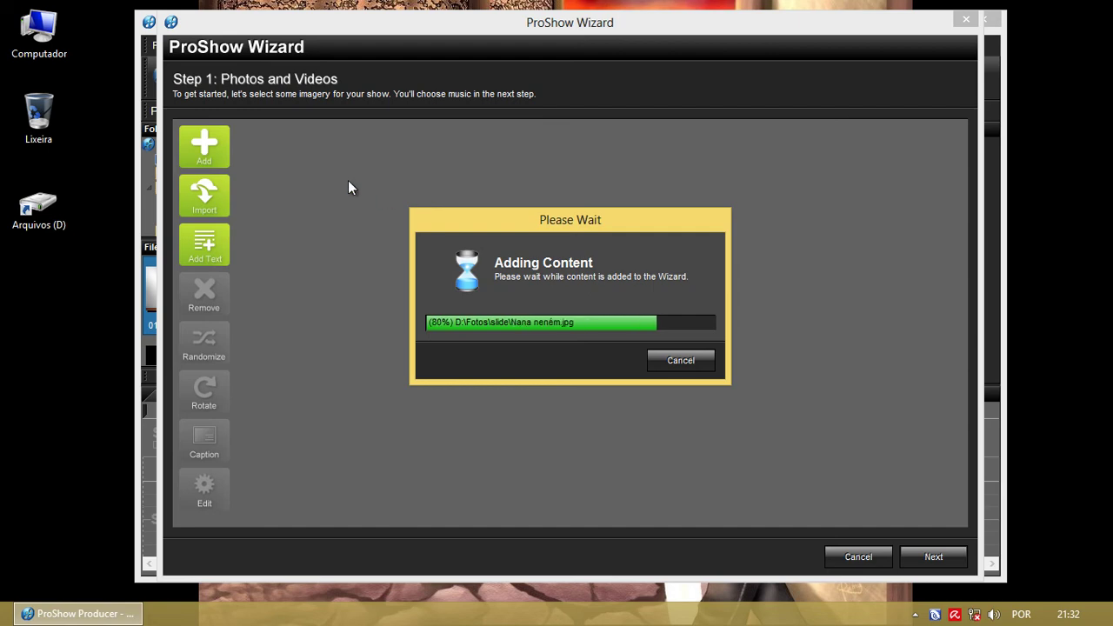
Add photos 2 to 11 and 20 to 25 from the my folder inside Fotos to the show.
left_click(195, 144)
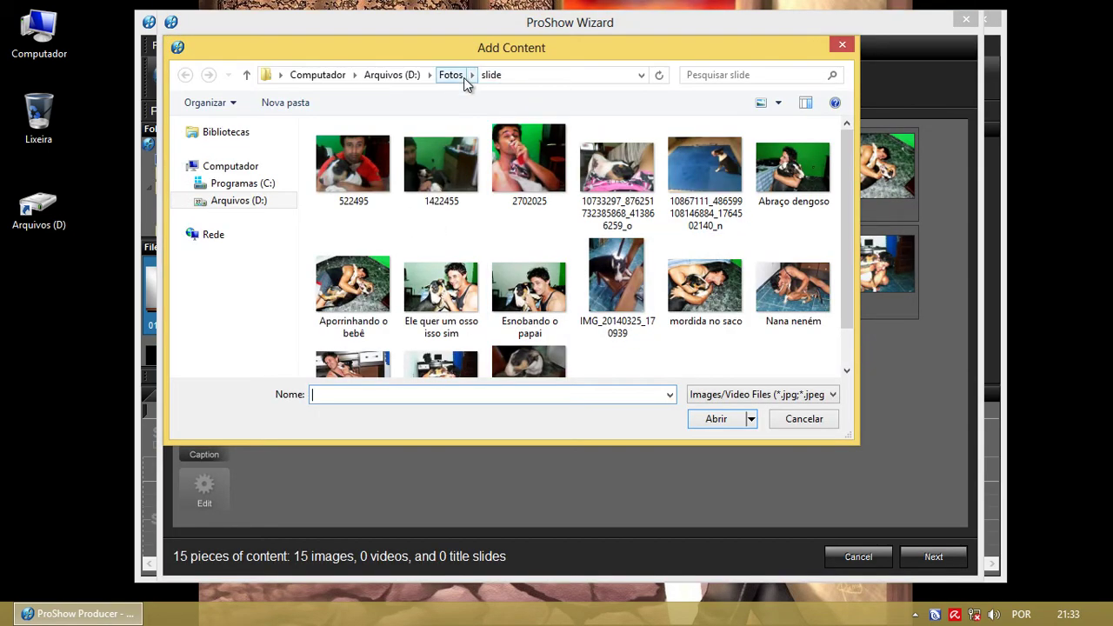
left_click(464, 77)
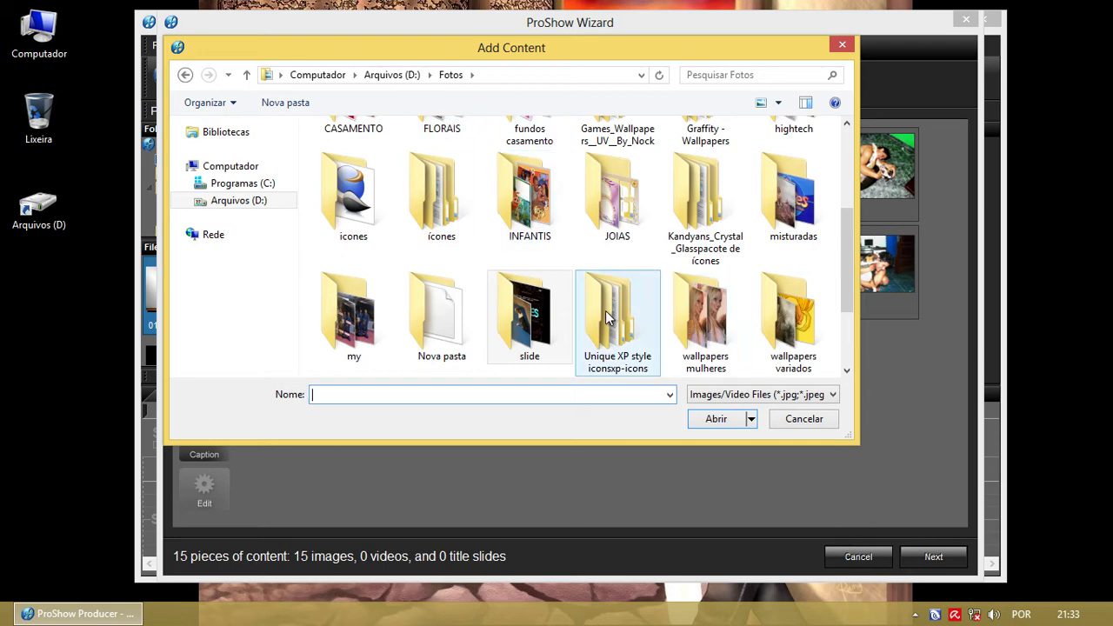
double_click(358, 329)
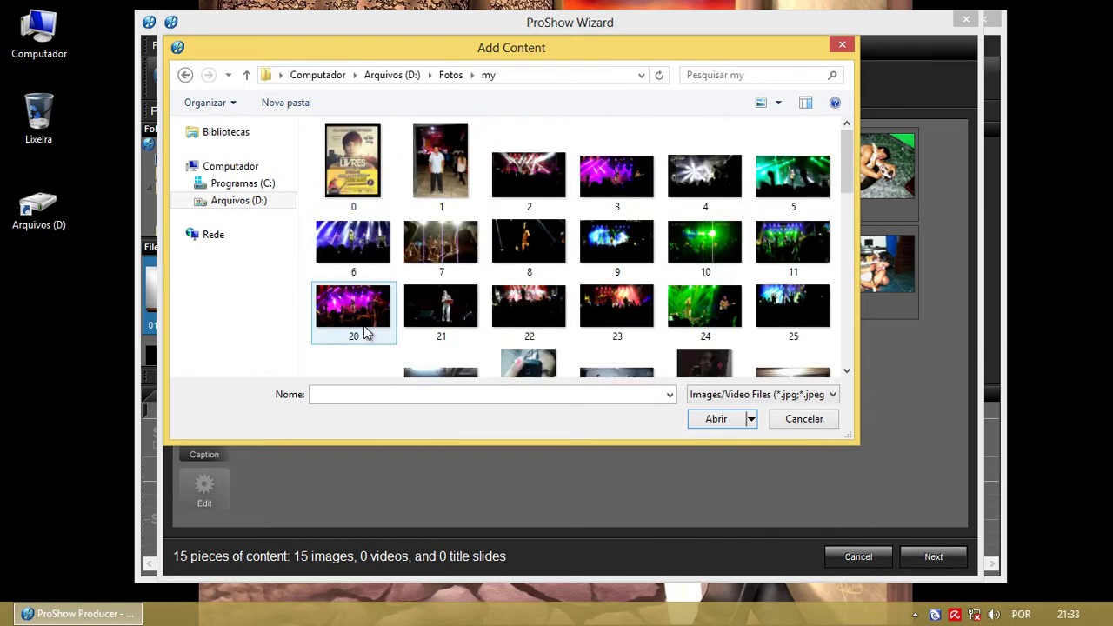
left_click(513, 183)
left_click(761, 318, "shift")
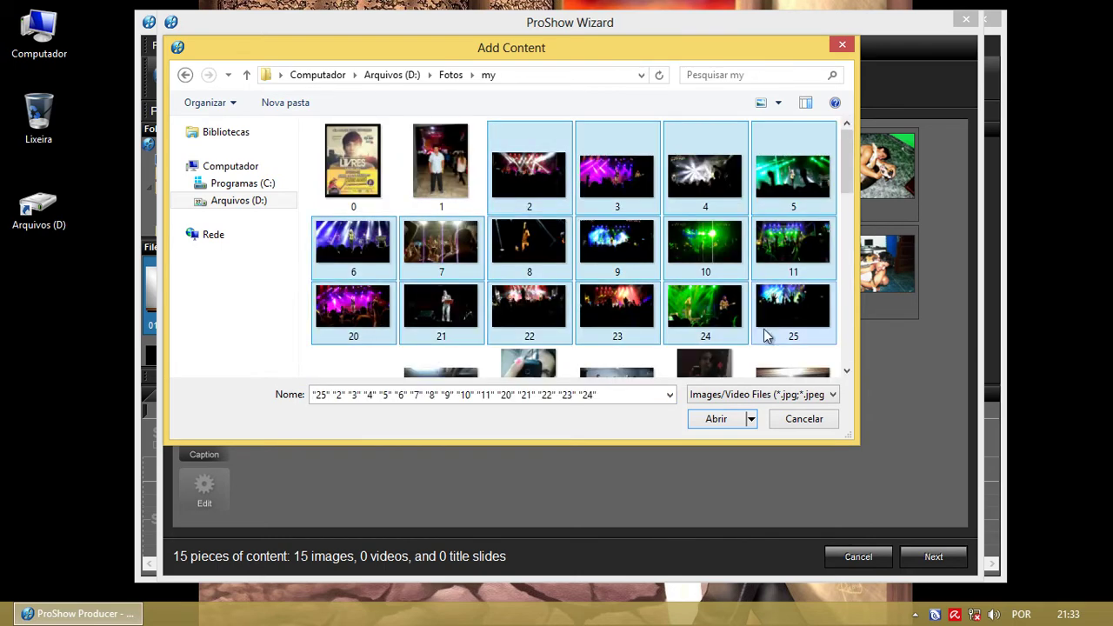
left_click(718, 420)
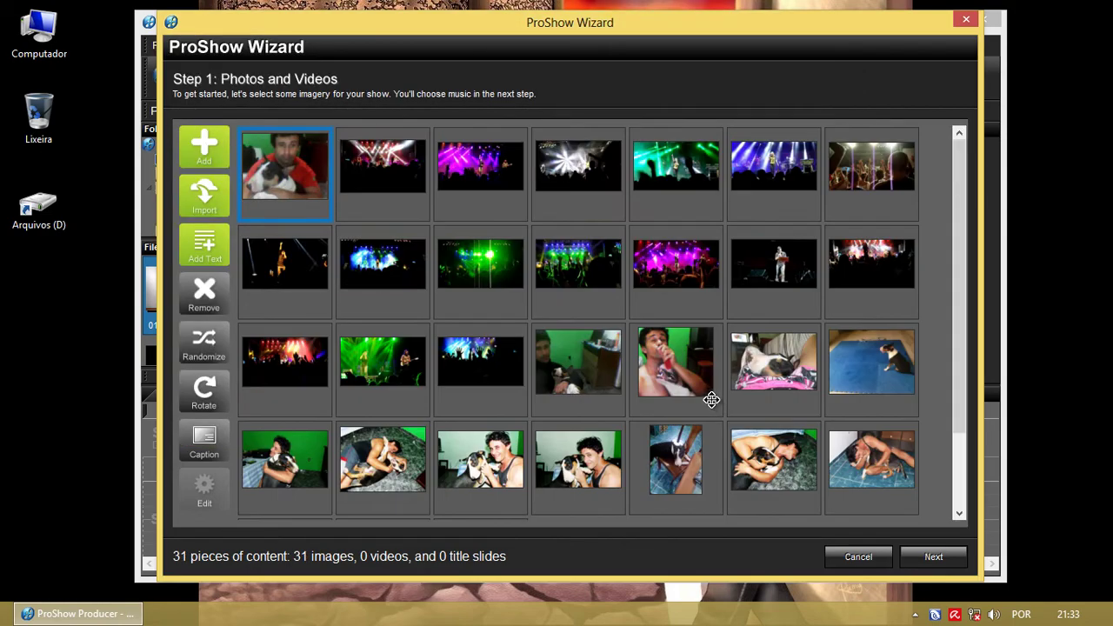
Add Liberdade (DVD).mp3 as the show's music in the wizard's second step.
left_click(934, 556)
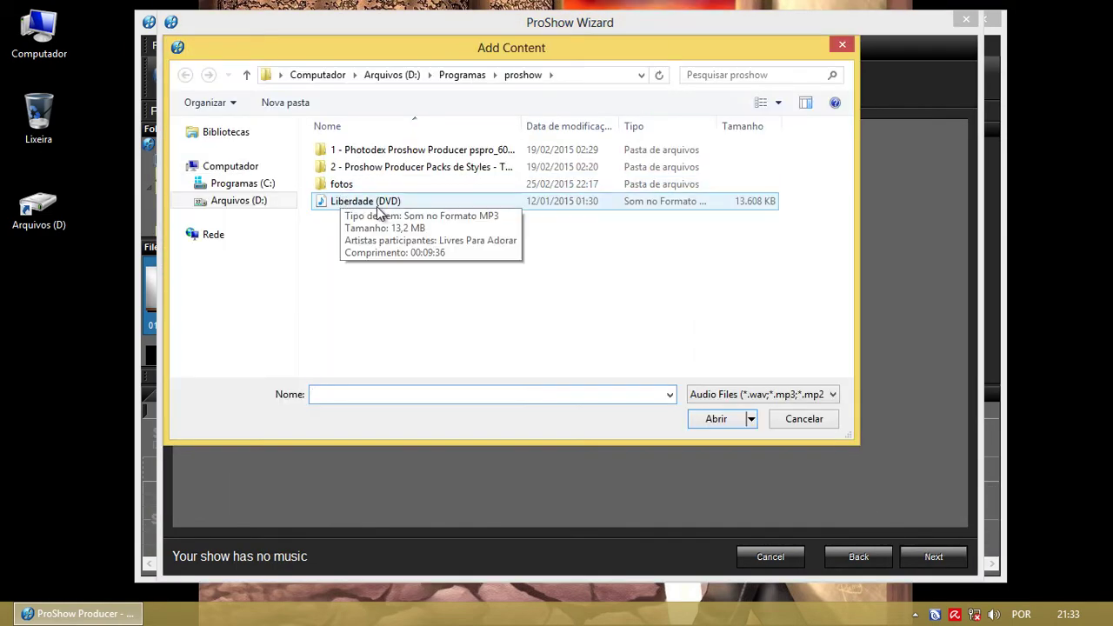
left_click(380, 204)
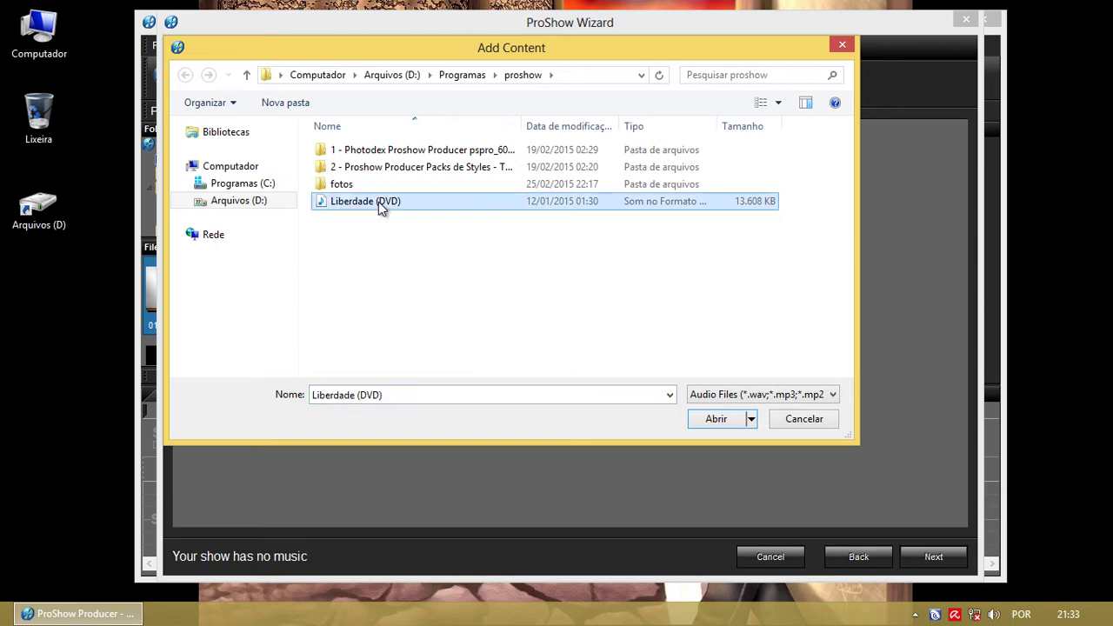
left_click(718, 417)
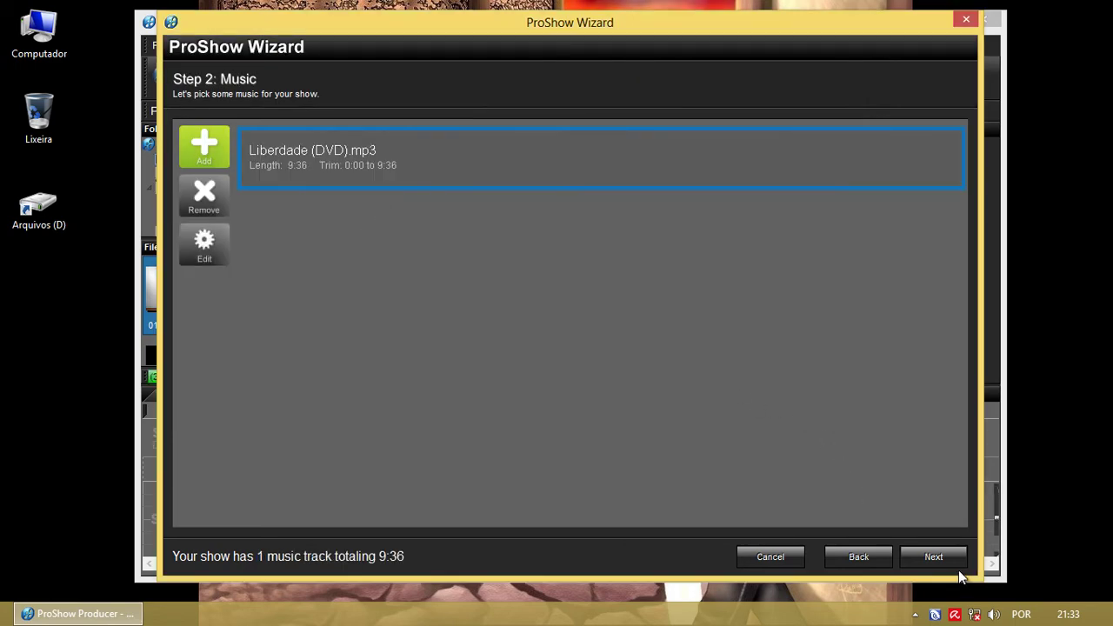
Create the show with the Casual Modern theme under the name teste, accept the preview, and finish the wizard.
left_click(940, 556)
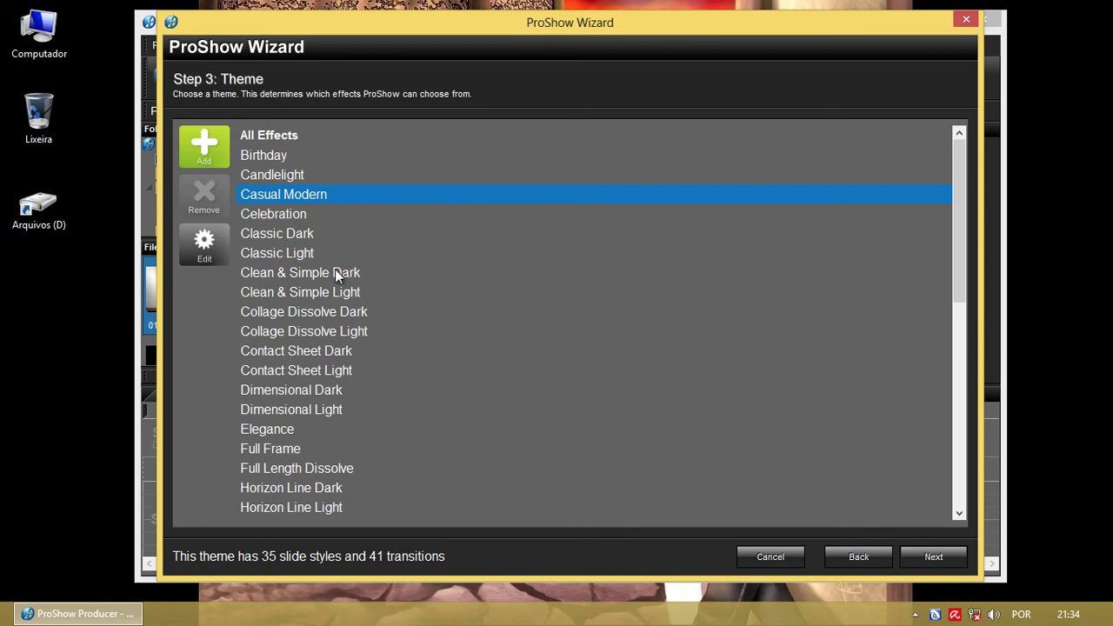
left_click(923, 554)
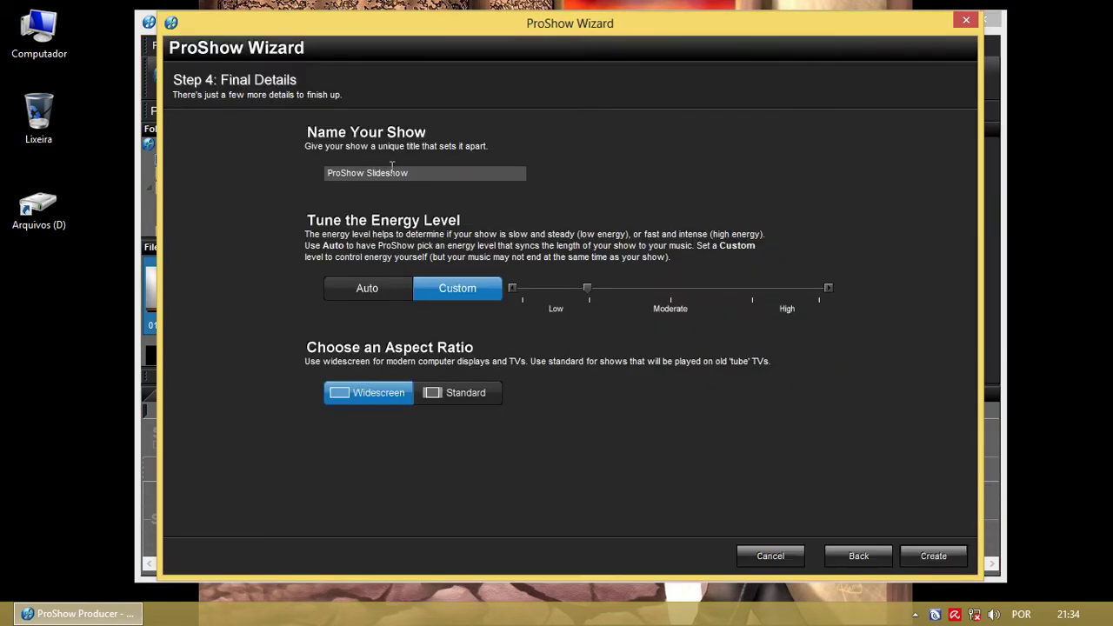
left_click_drag(426, 175, 249, 164)
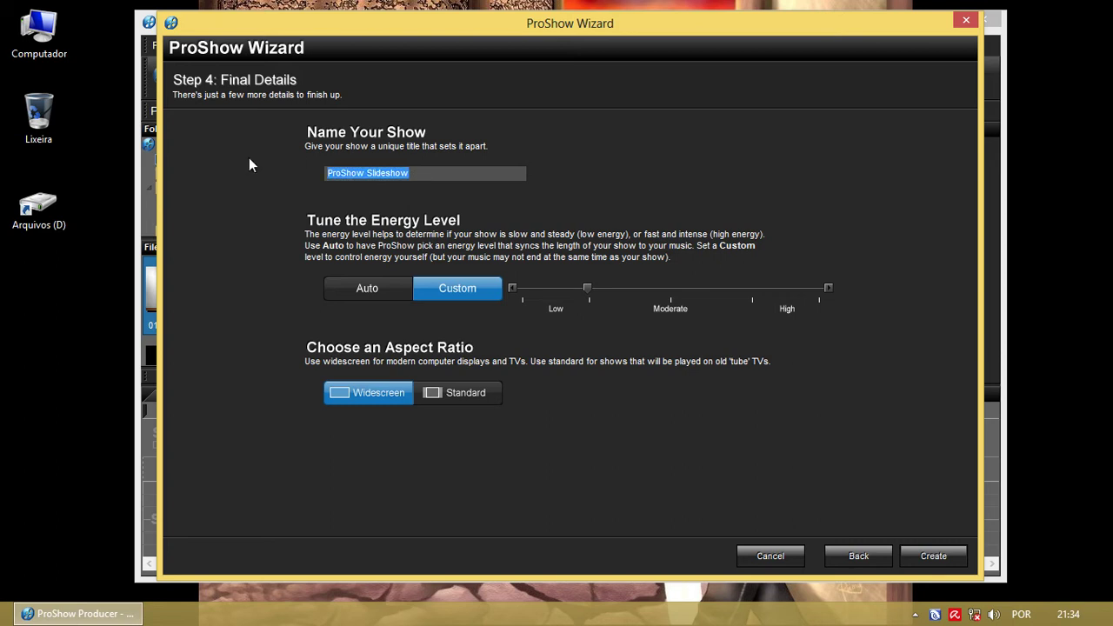
type("teste")
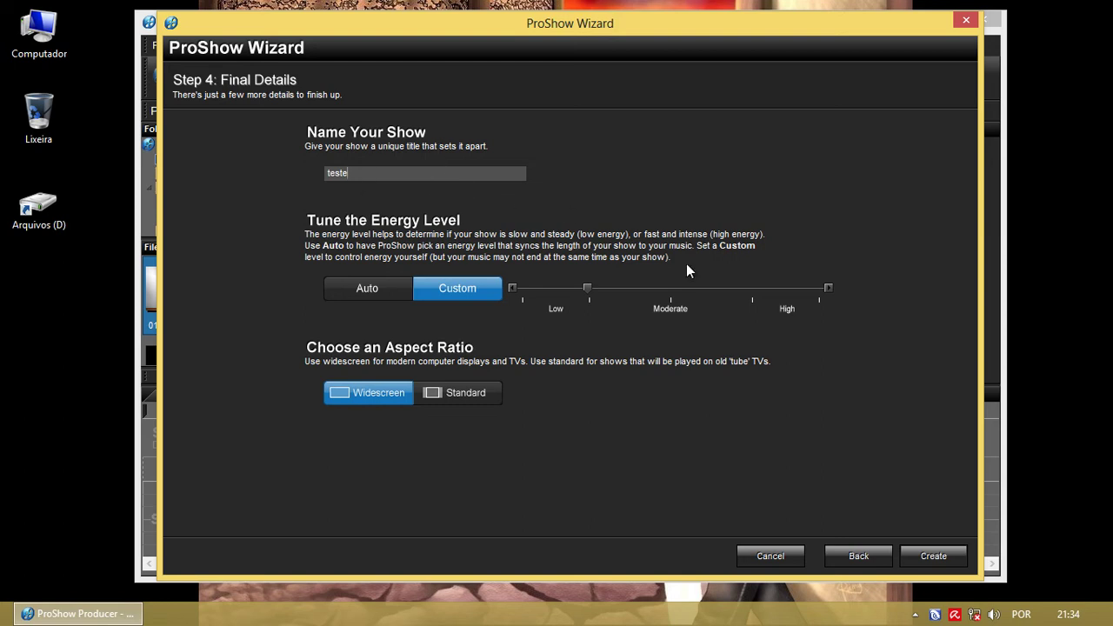
left_click(934, 555)
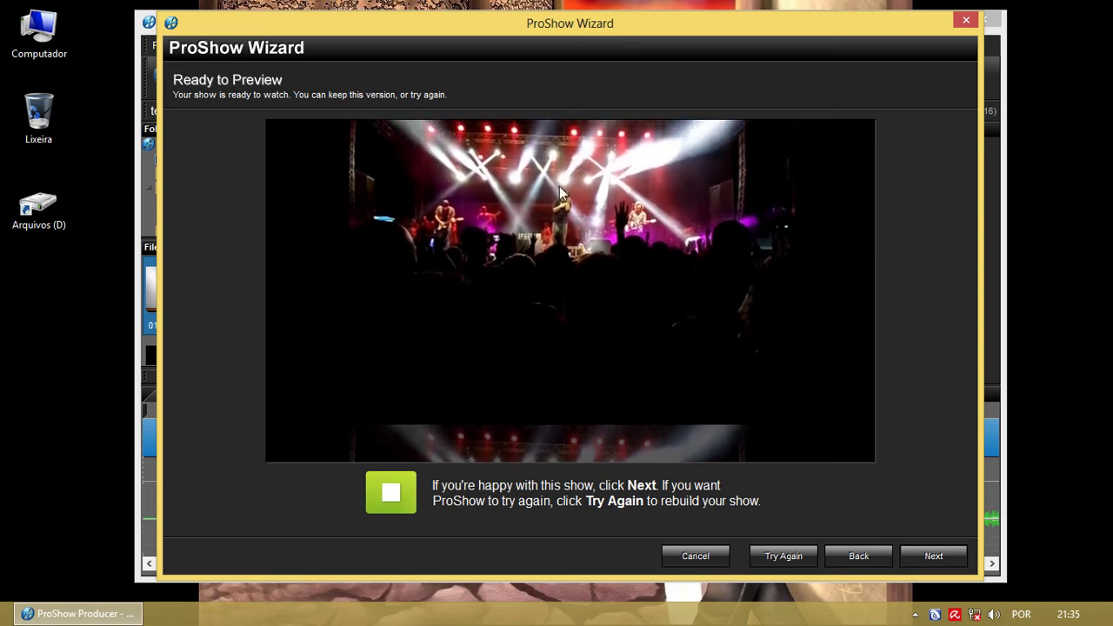
left_click(933, 559)
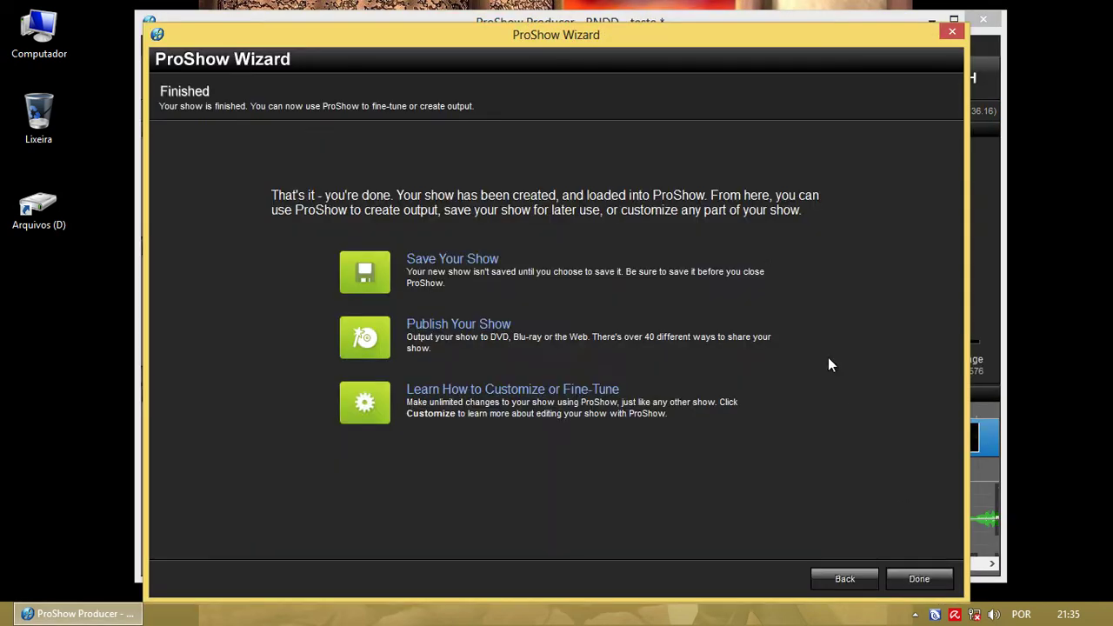
left_click(930, 584)
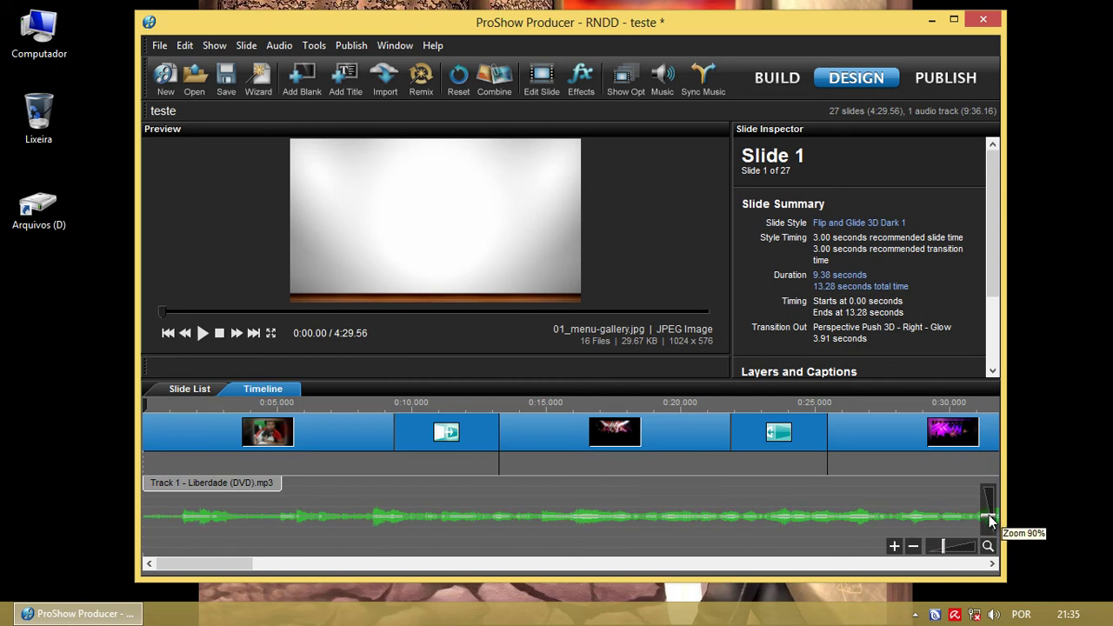
Synchronize all slides in the show to the total soundtrack length by adjusting the transition times.
left_click_drag(251, 564, 905, 562)
scroll(632, 459, "down", 2)
left_click(712, 84)
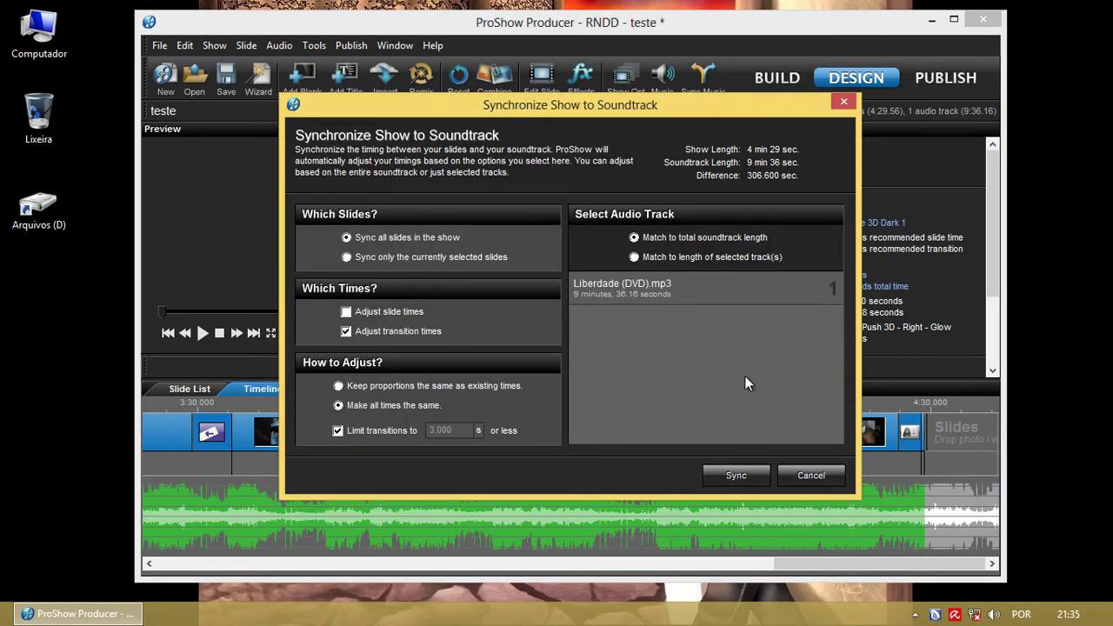
left_click(736, 477)
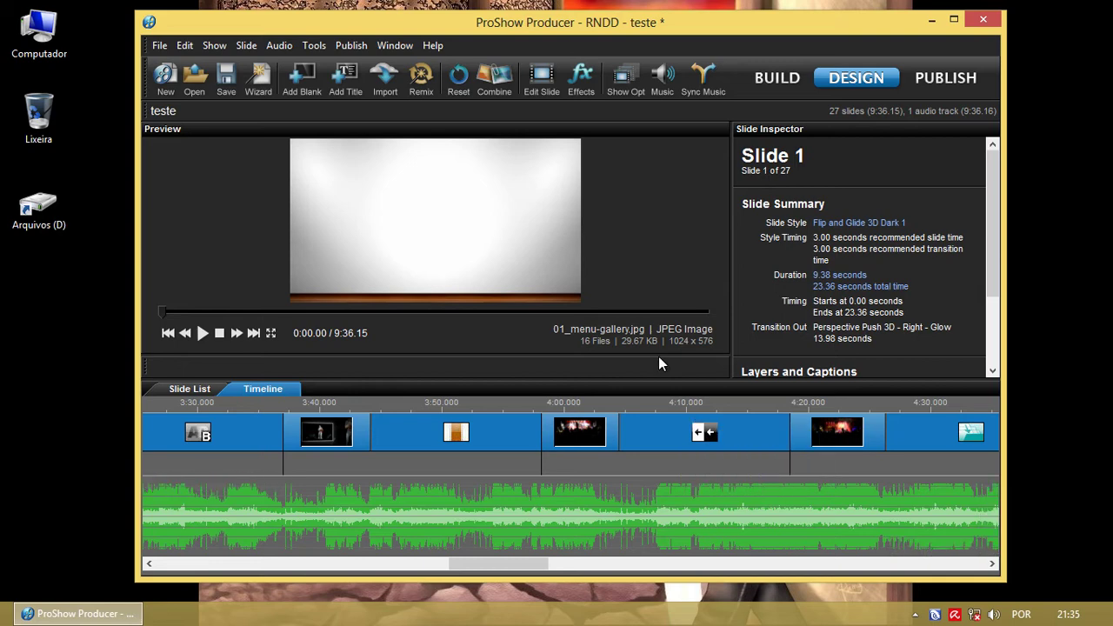
Publish the show as a video for web and devices using the MPEG-4 H.264 720p preset with the High Quality profile.
left_click(352, 45)
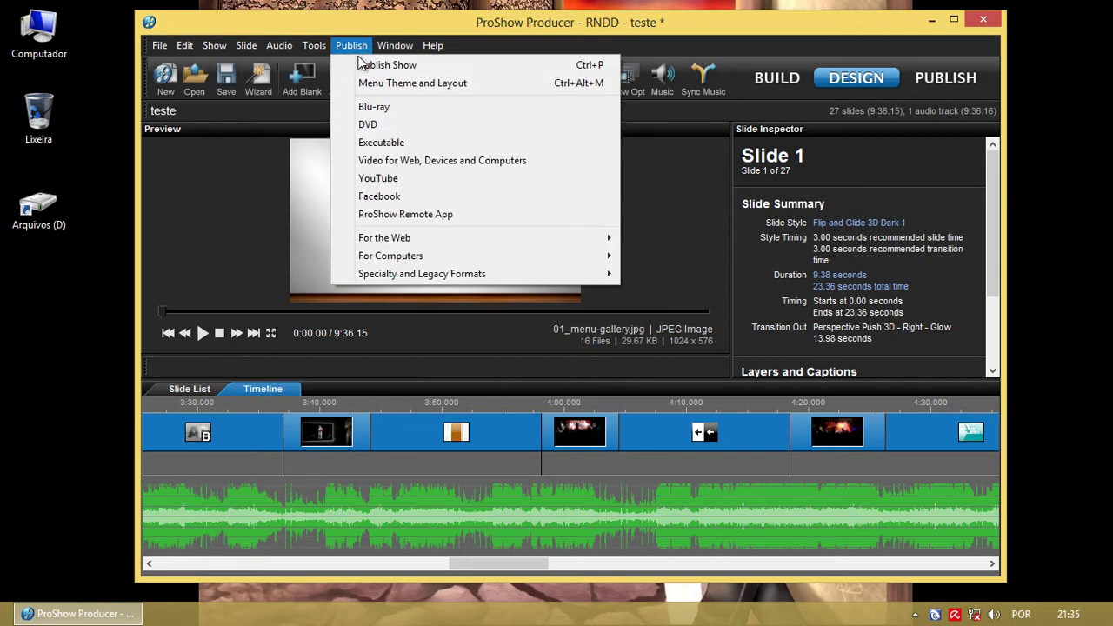
left_click(544, 65)
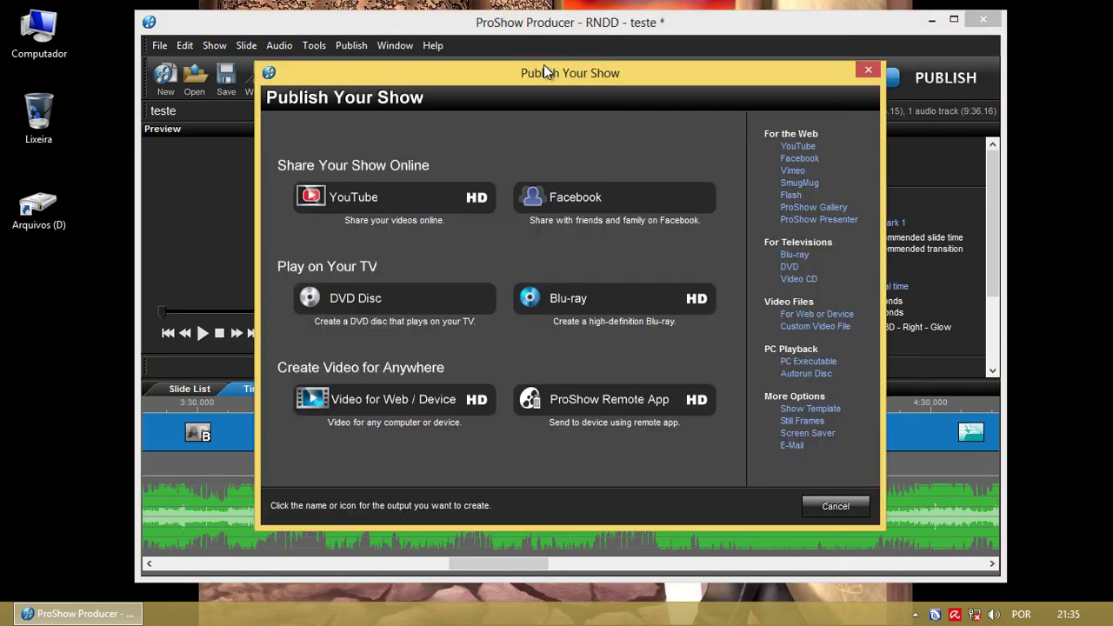
left_click(392, 401)
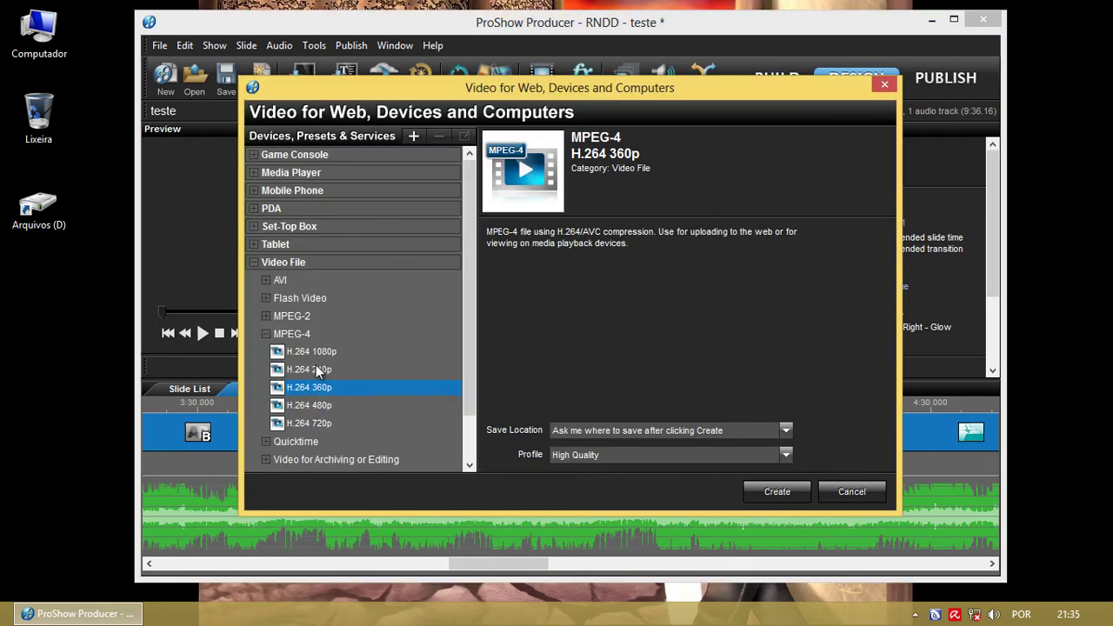
left_click(320, 405)
left_click(321, 423)
left_click(790, 493)
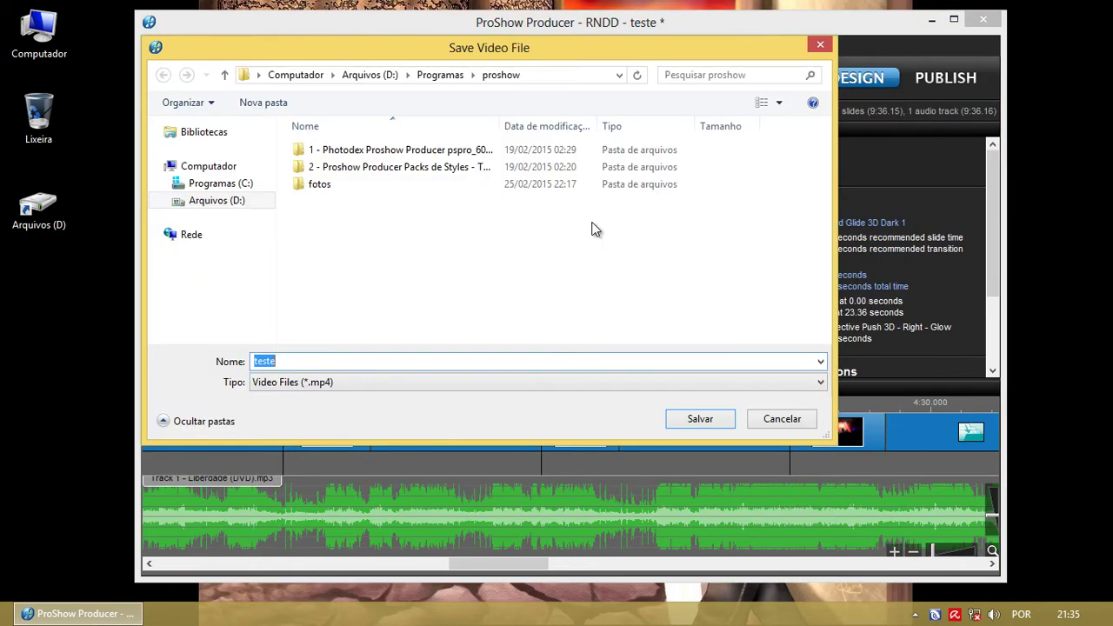
Save the video file as teste in the Vídeos folder on drive D and start rendering.
left_click_drag(511, 54, 587, 86)
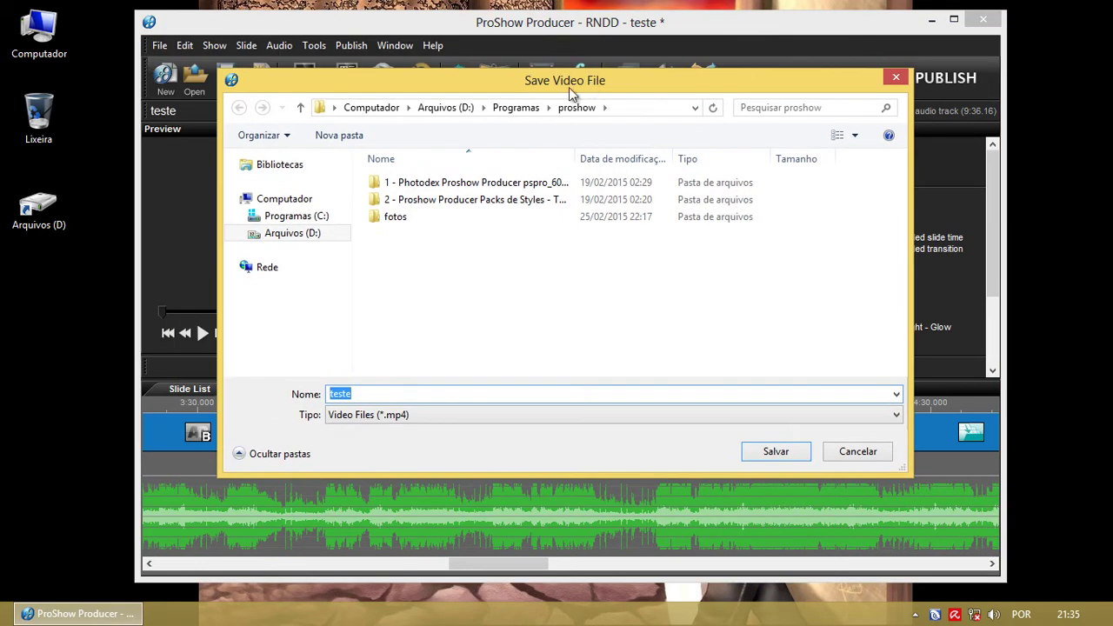
left_click(293, 233)
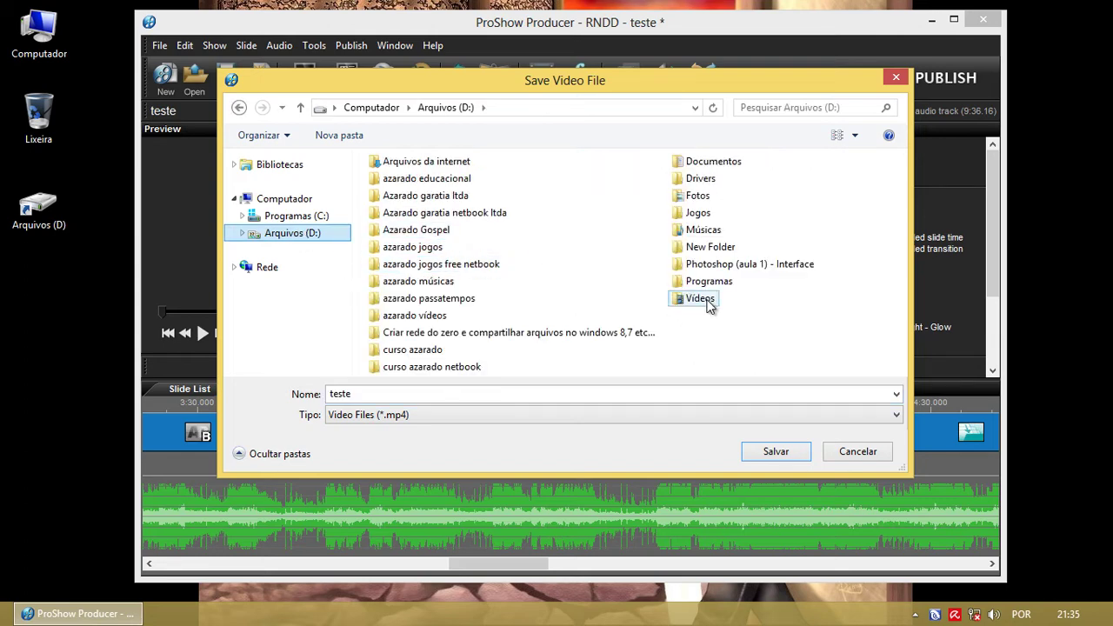
double_click(700, 298)
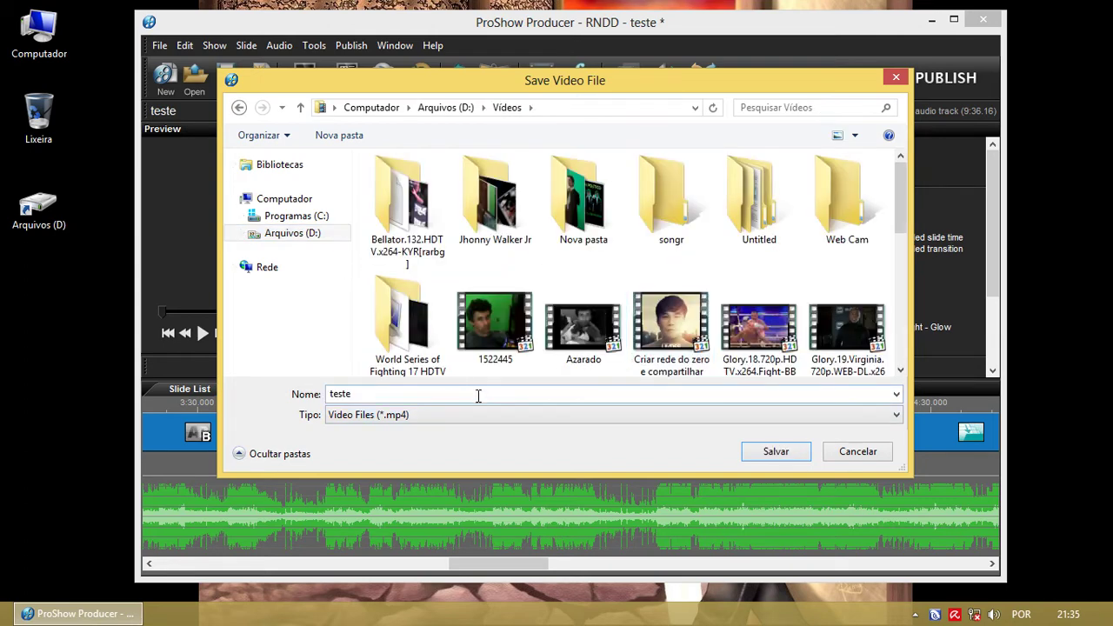
left_click(783, 451)
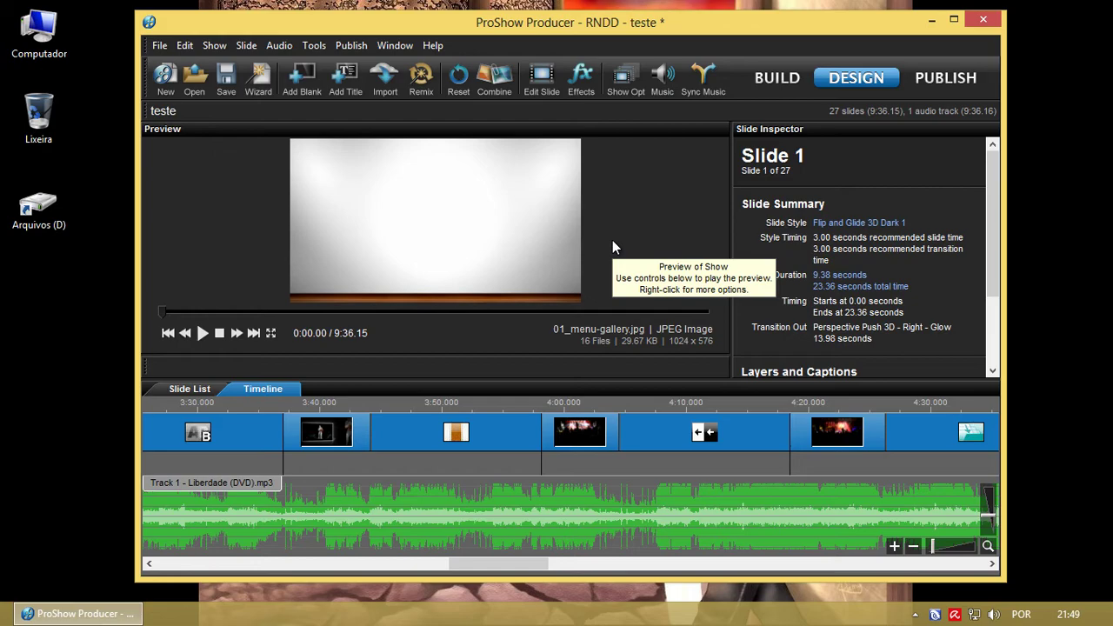
Open the Vídeos folder on drive D in File Explorer and look through its video files.
double_click(38, 209)
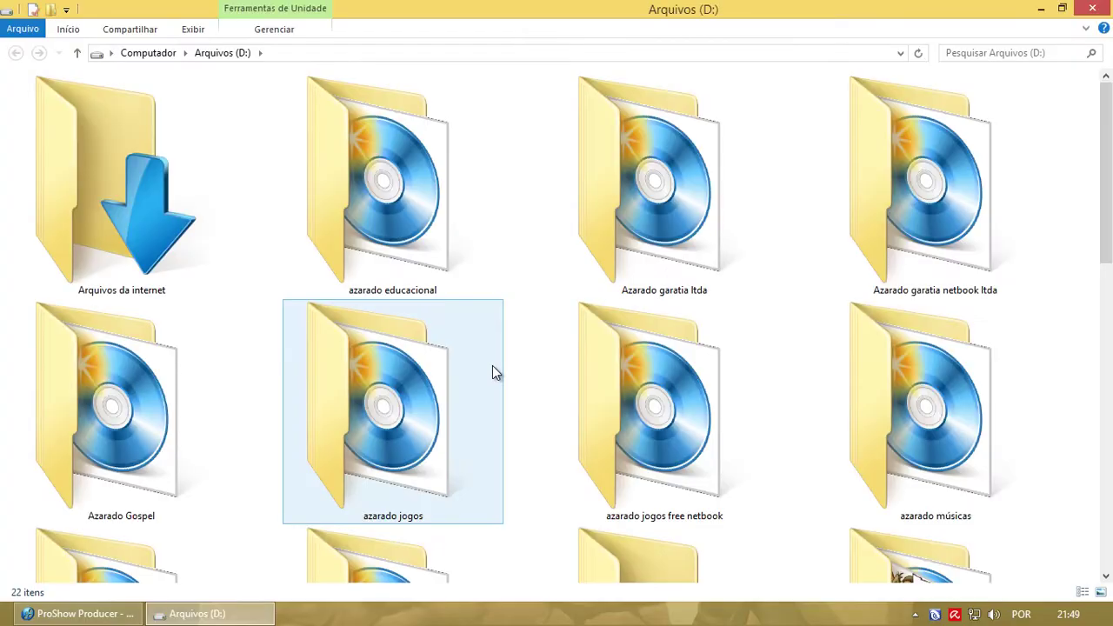
scroll(572, 423, "down", 5)
double_click(434, 434)
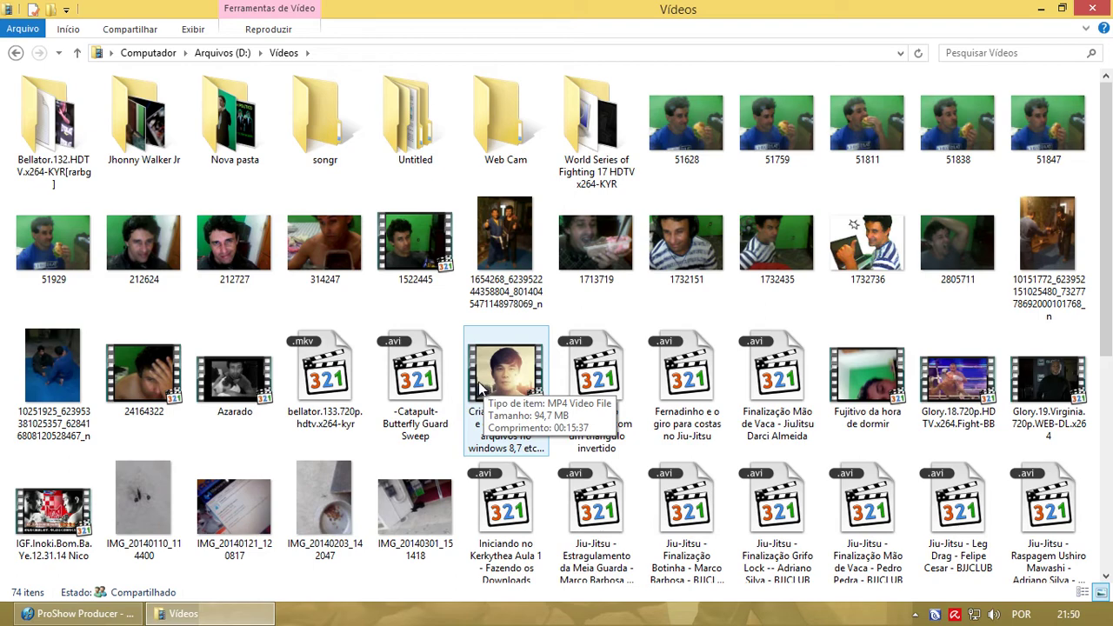
scroll(479, 389, "down", 3)
scroll(479, 388, "up", 3)
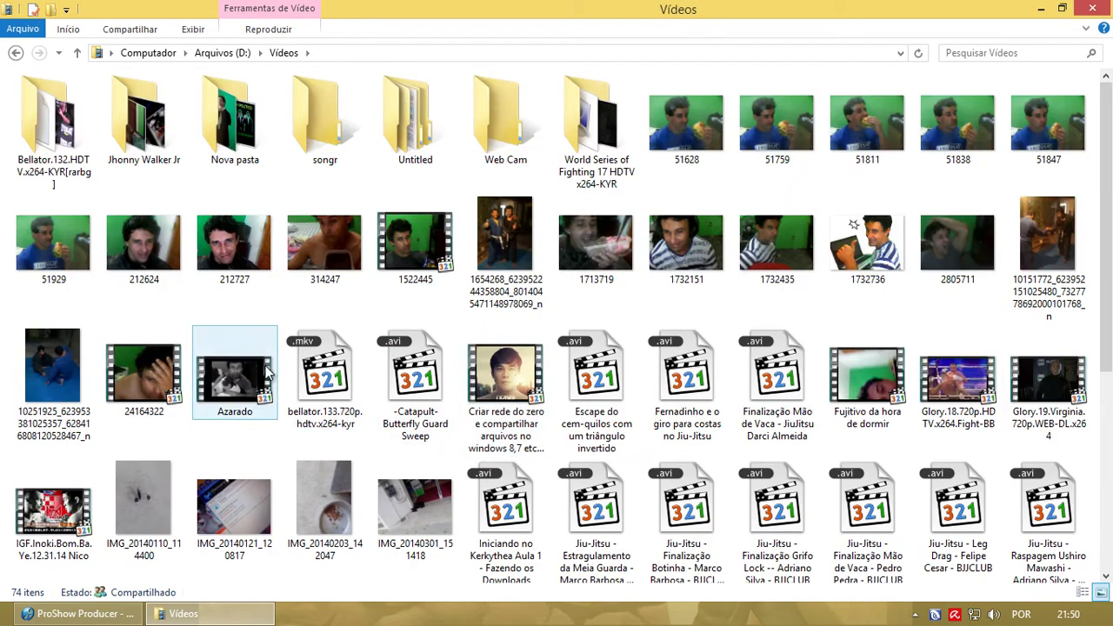
Play the Azarado video briefly, close the player, and delete that file from the Vídeos folder.
double_click(231, 383)
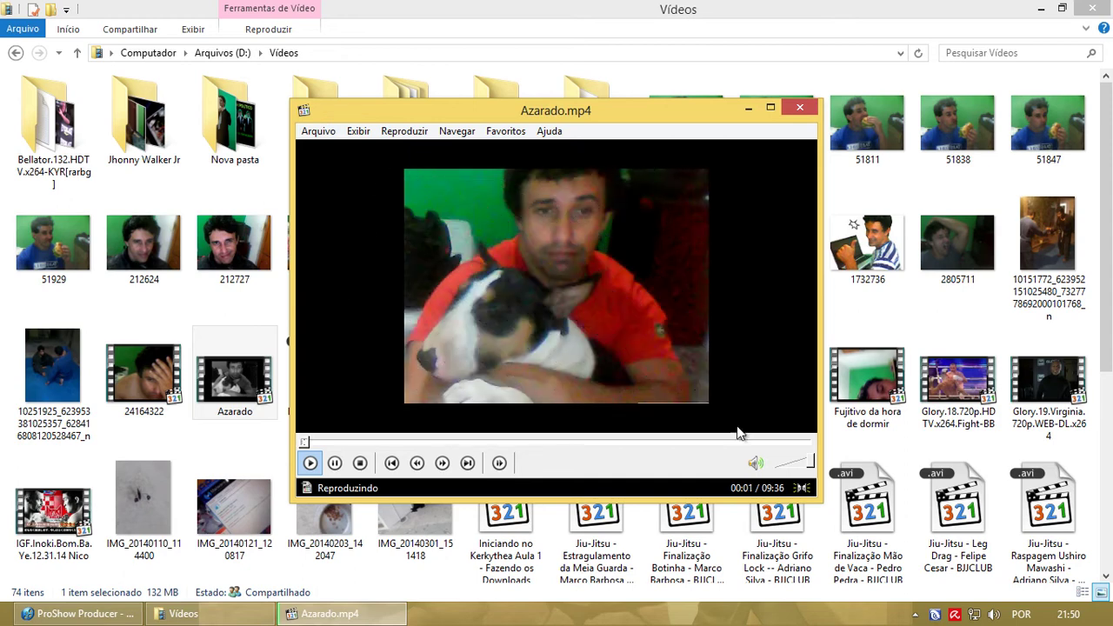
left_click(793, 110)
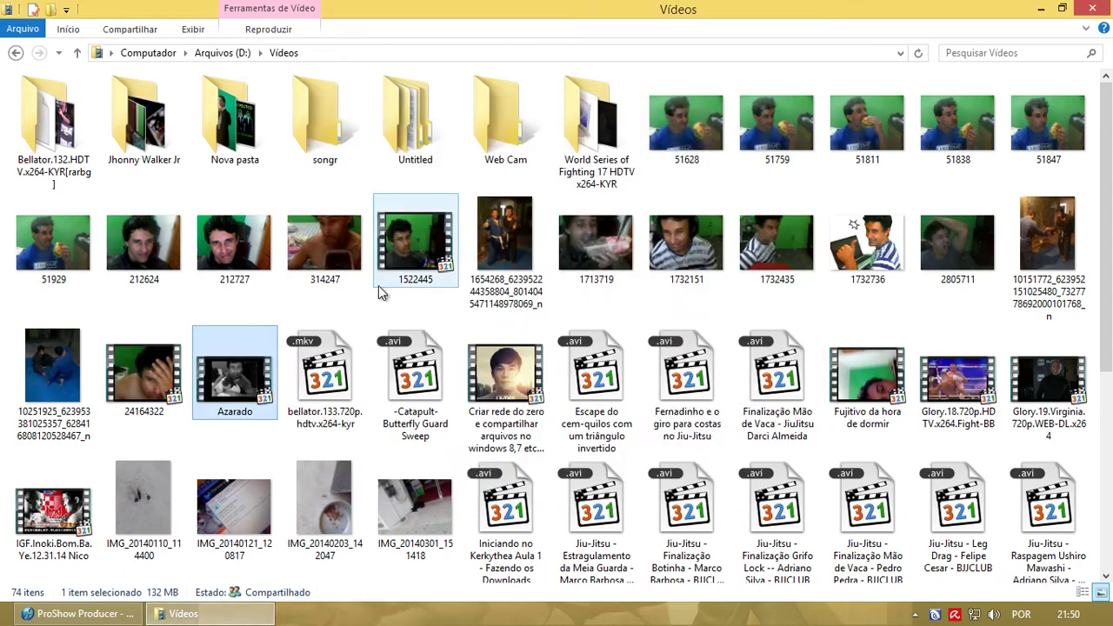
right_click(205, 401)
left_click(255, 348)
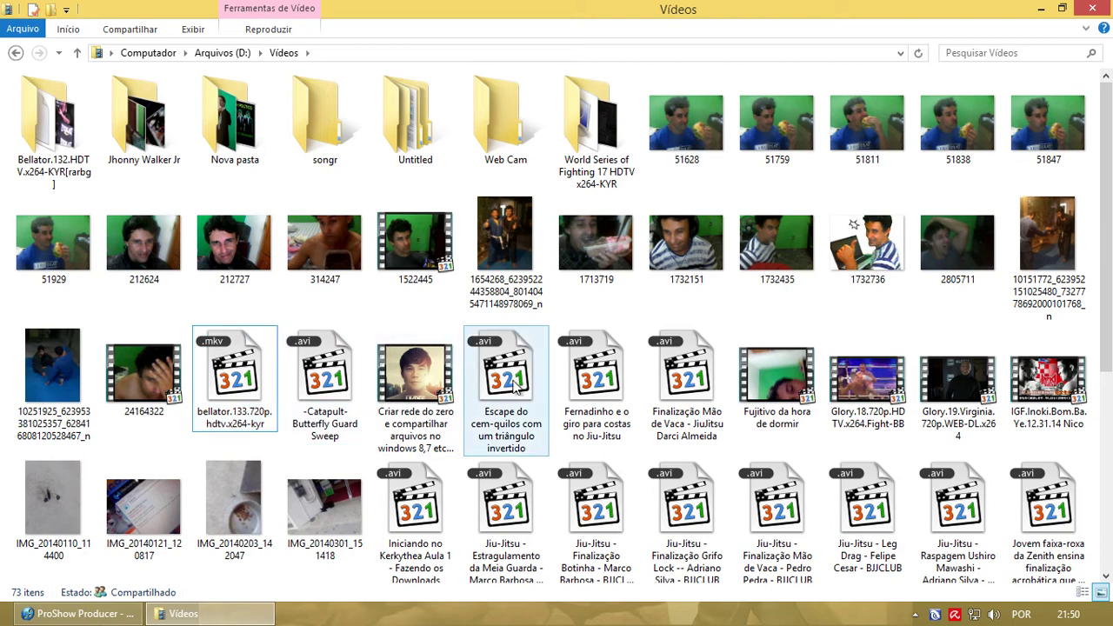
Find the rendered teste video in the Vídeos folder, play it to check the slideshow, and close the player.
scroll(596, 400, "down", 3)
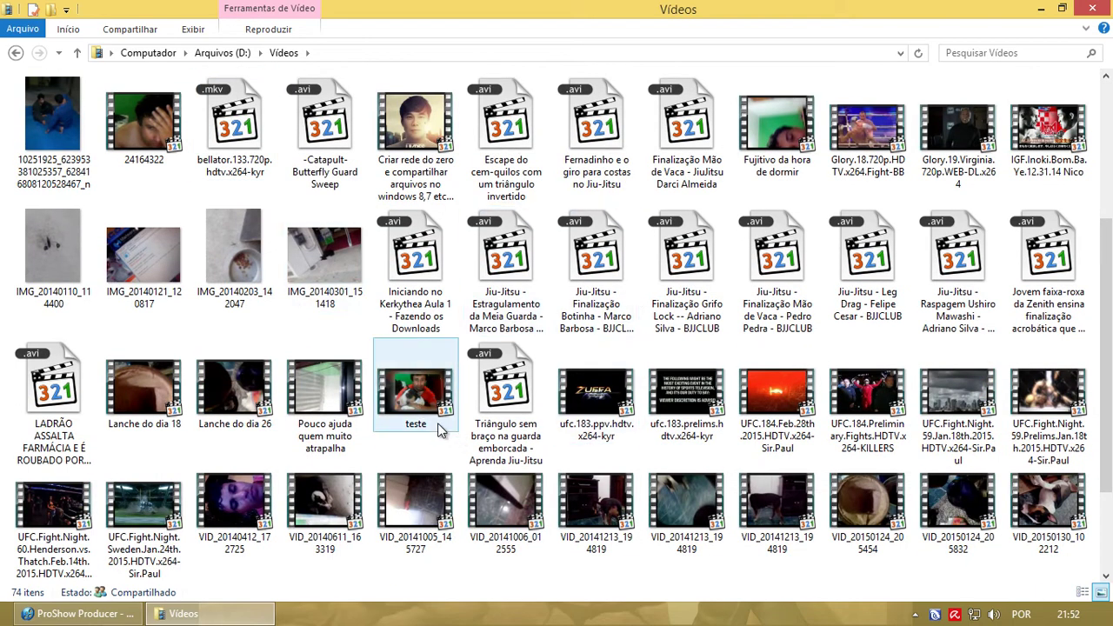
scroll(563, 396, "up", 3)
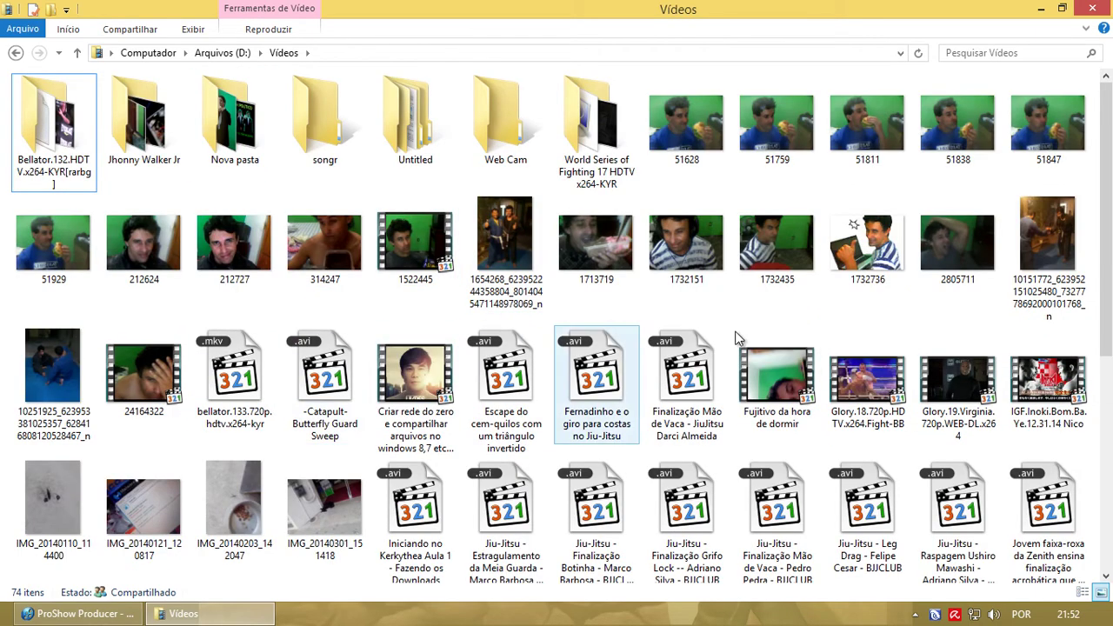
left_click_drag(1111, 304, 1112, 443)
double_click(420, 372)
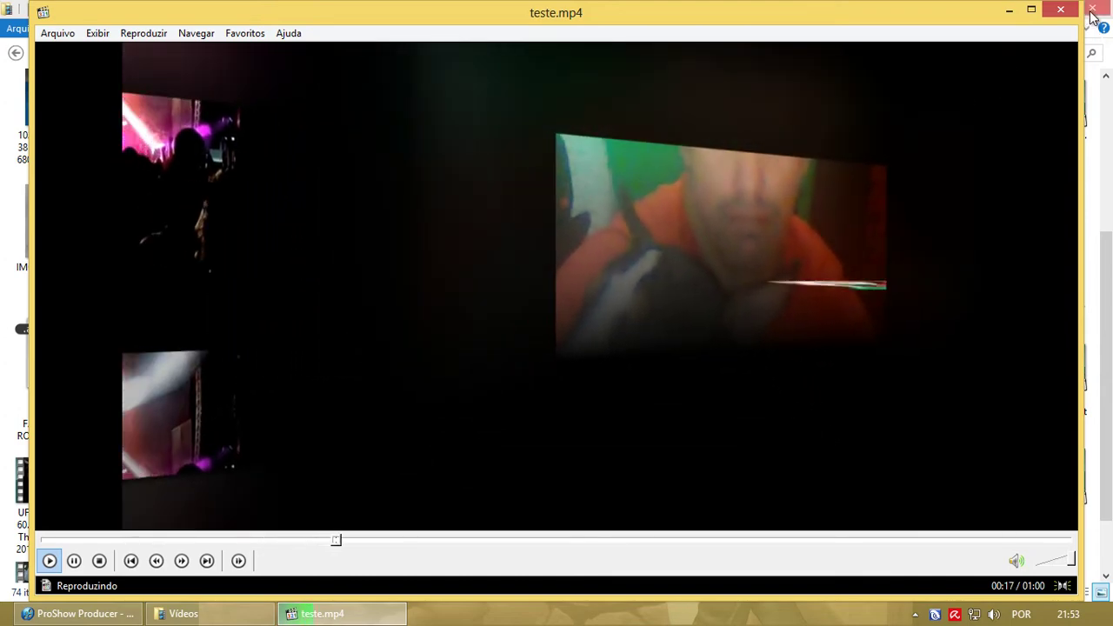
left_click(1061, 9)
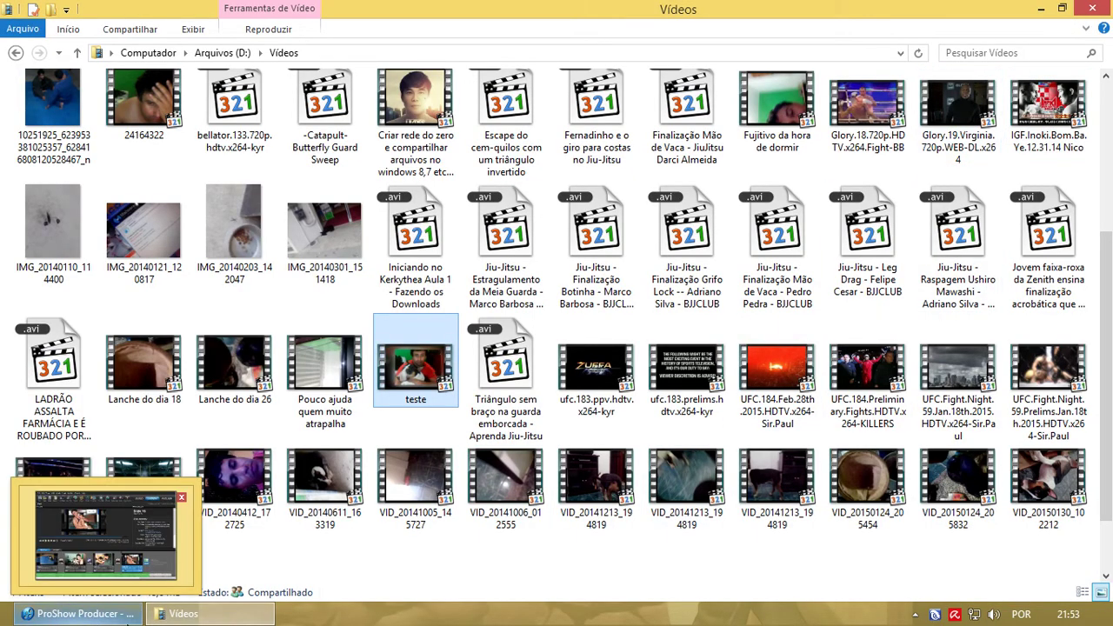
Switch back to ProShow Producer and display the show's timeline in the Build workspace.
left_click(87, 614)
left_click(654, 349)
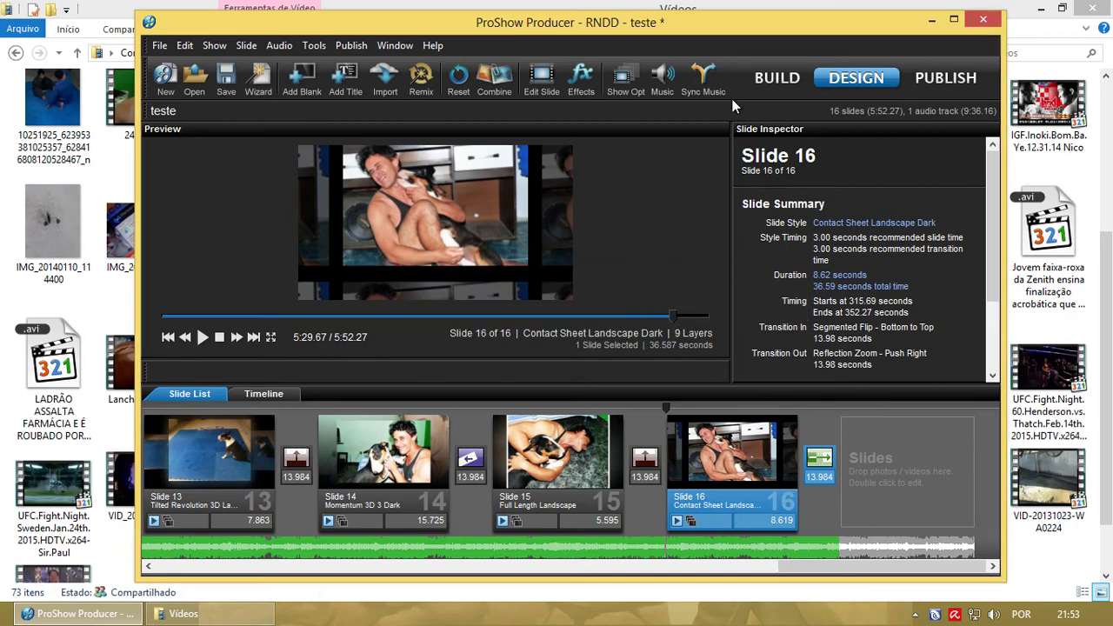
left_click(778, 80)
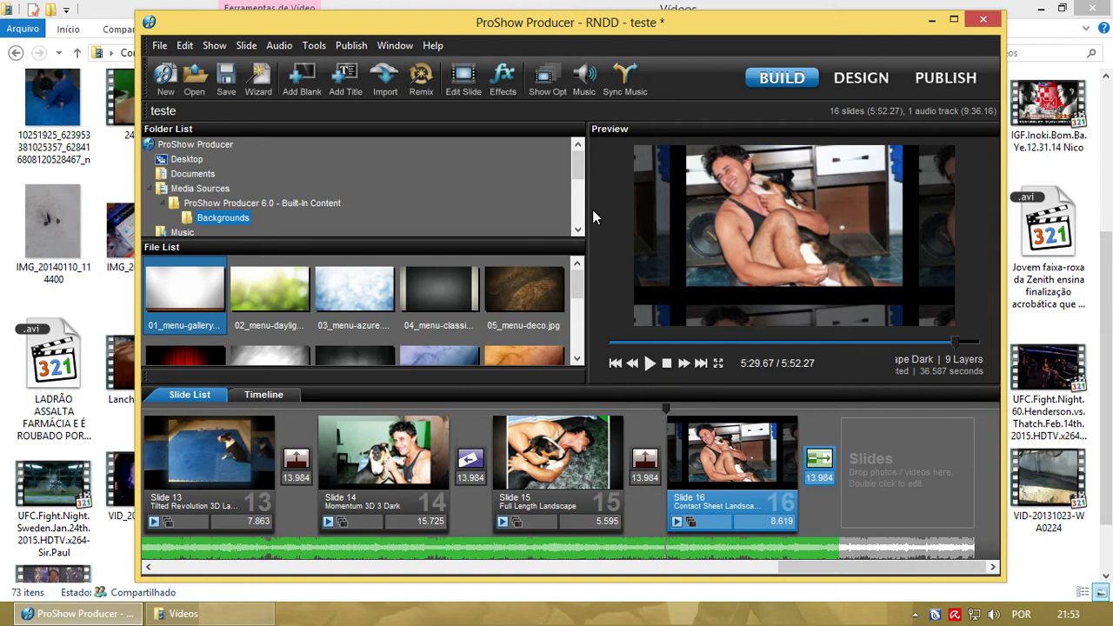
left_click(244, 396)
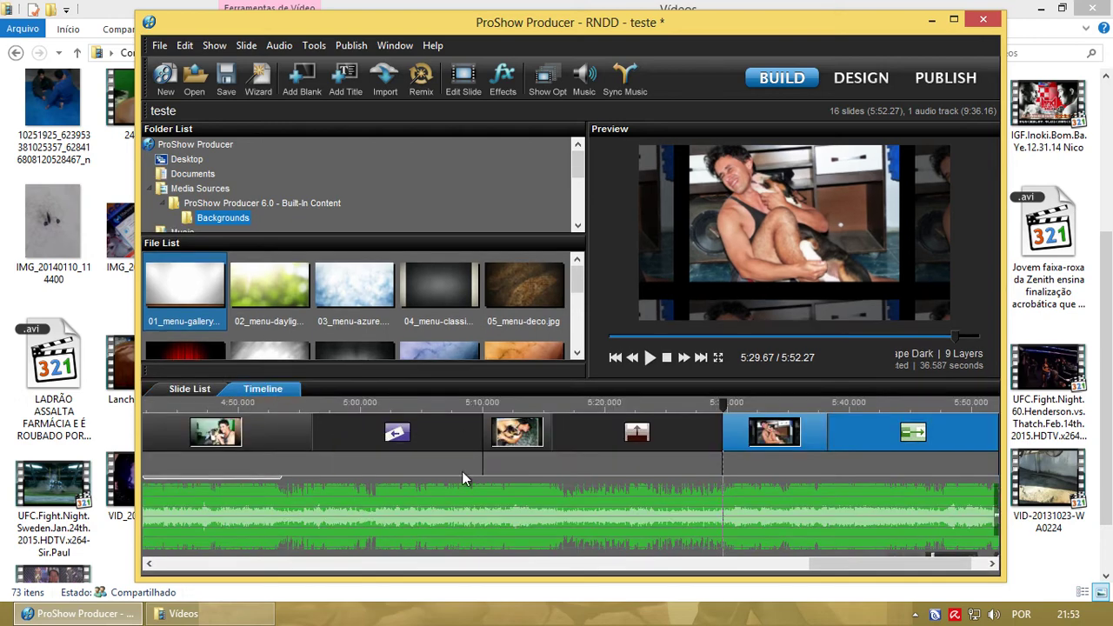
Return to the start of the timeline and examine the slide and transition times of the first three slides.
left_click_drag(539, 446, 268, 440)
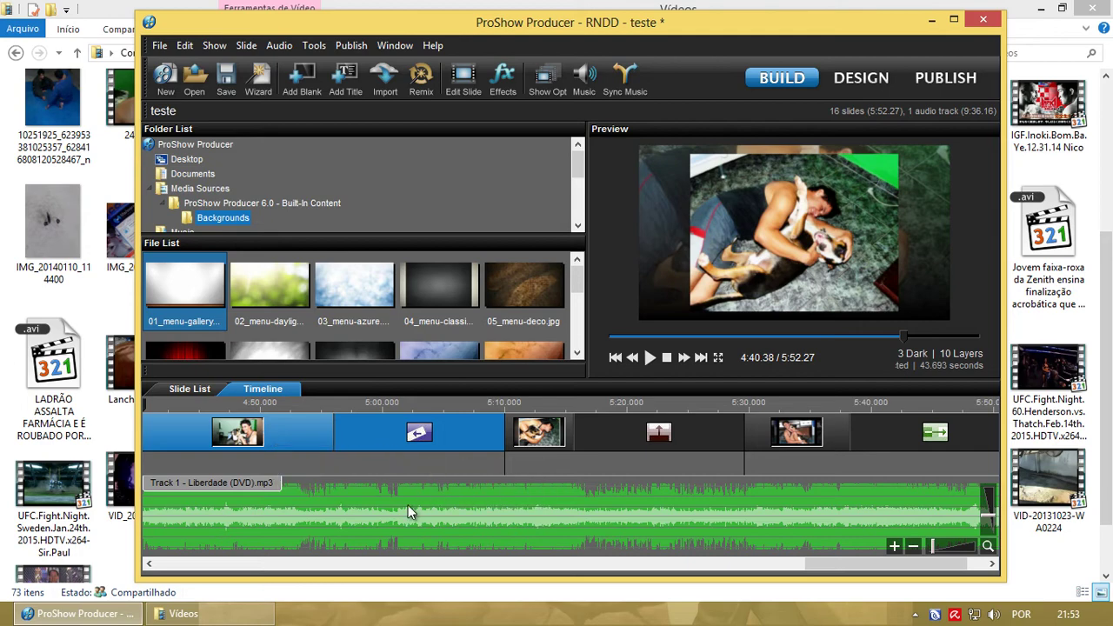
left_click_drag(854, 566, 183, 564)
left_click(200, 438)
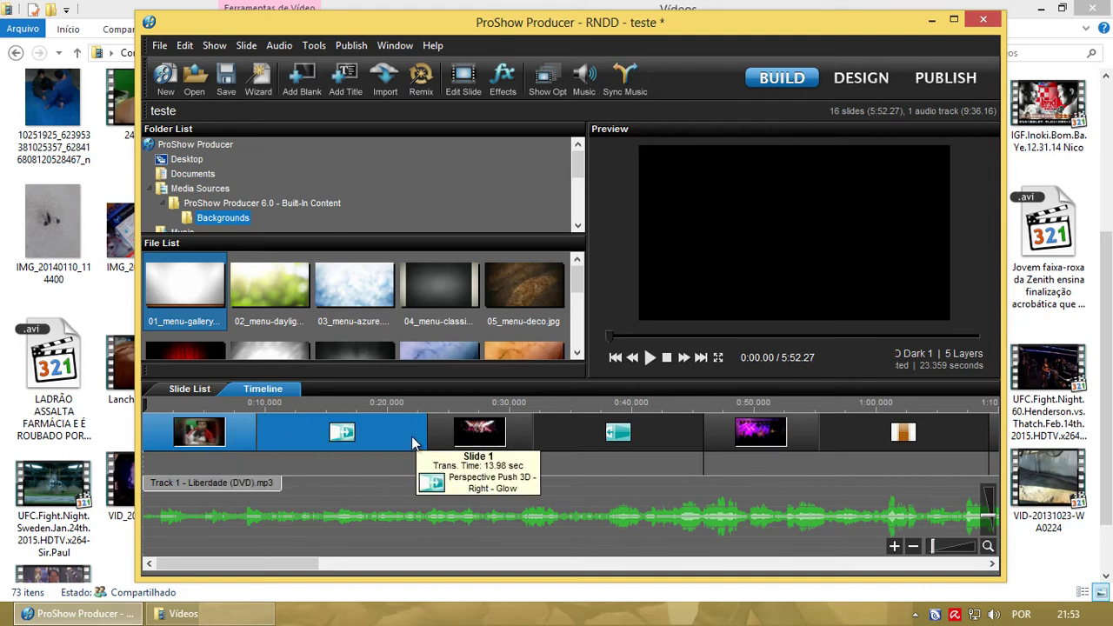
left_click(462, 435)
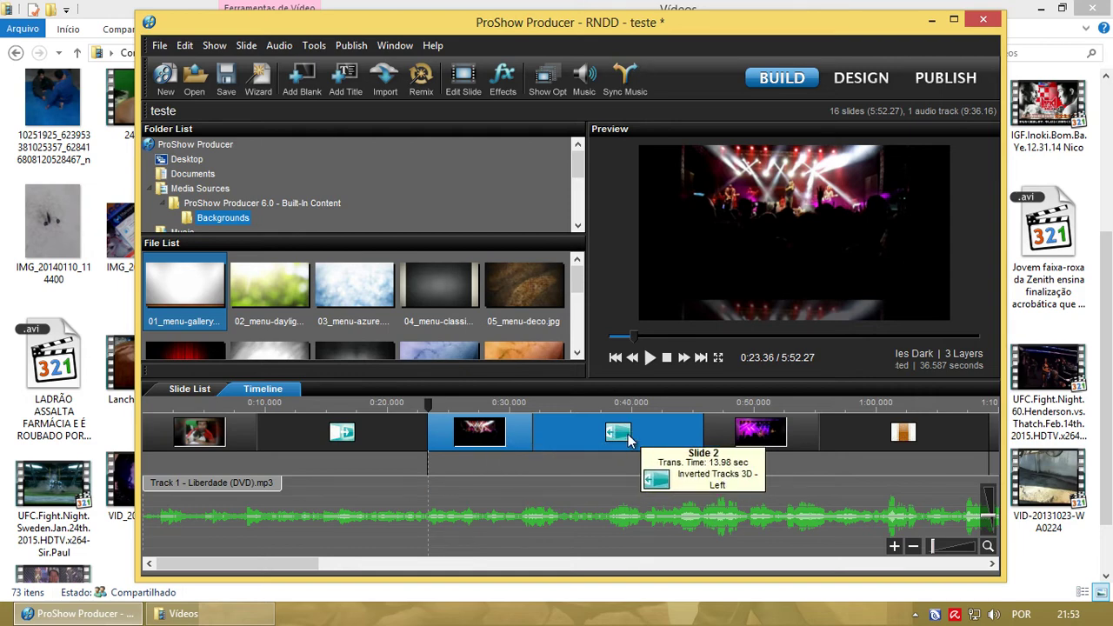
left_click(744, 433)
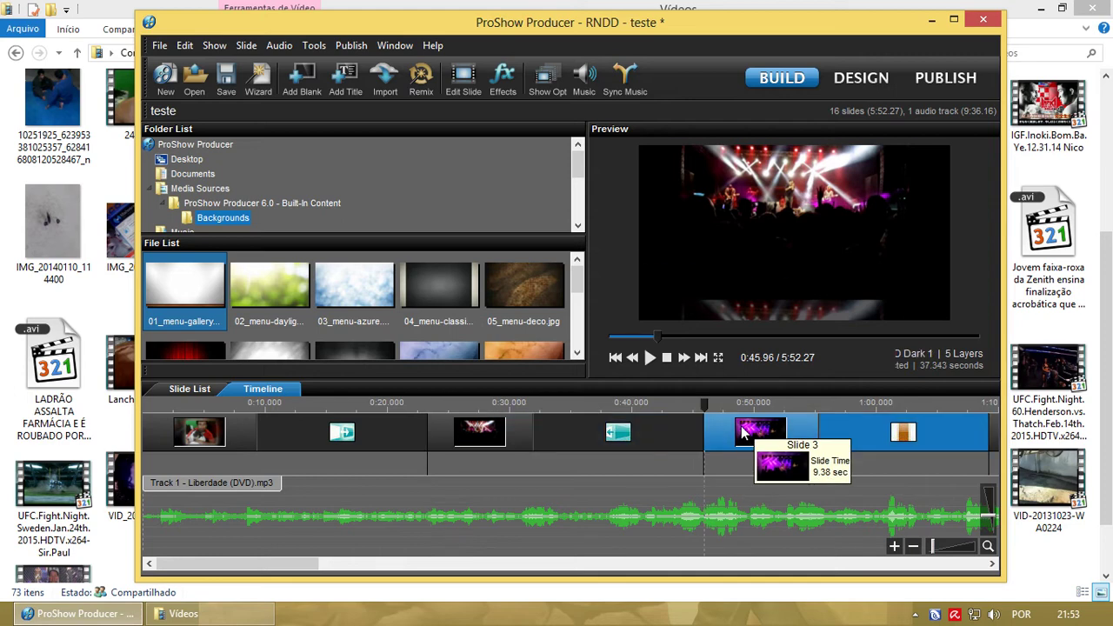
left_click(209, 433)
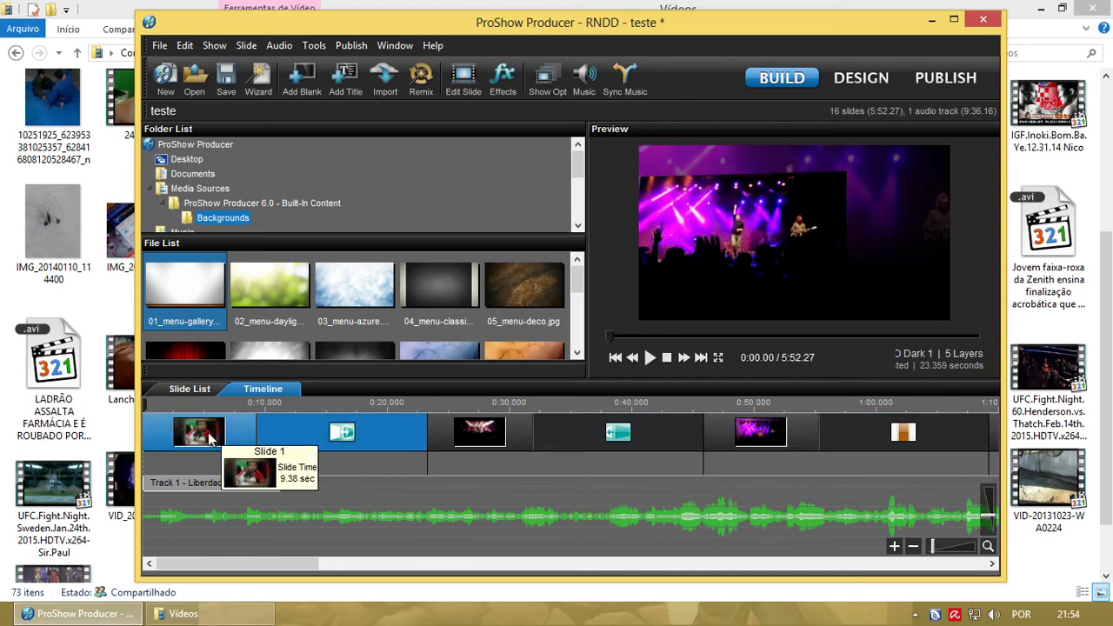
left_click(482, 434)
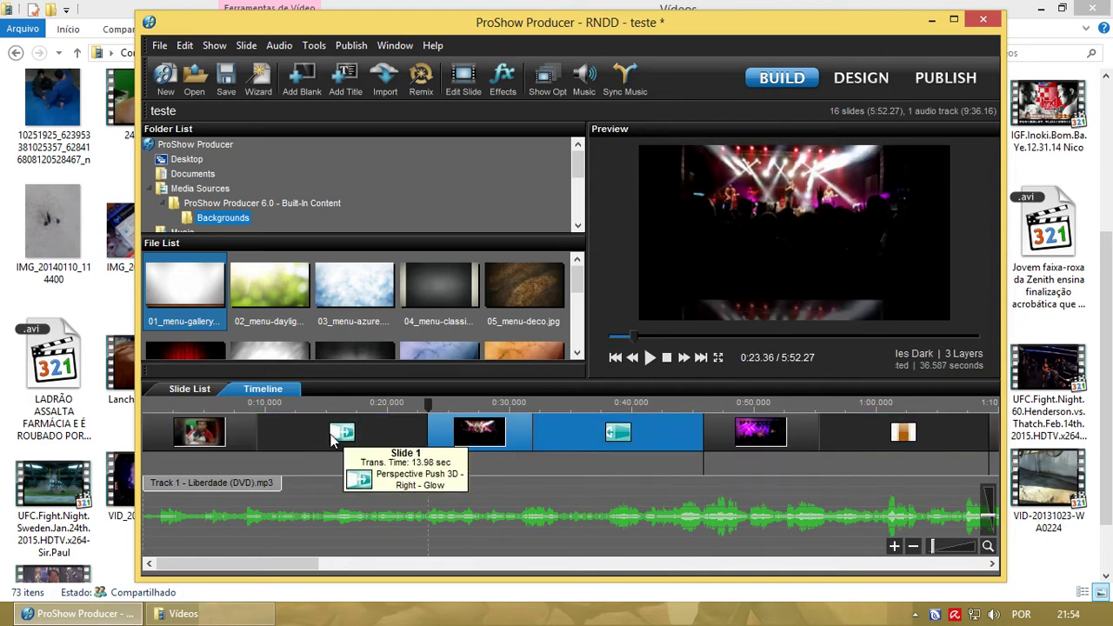
left_click(340, 432)
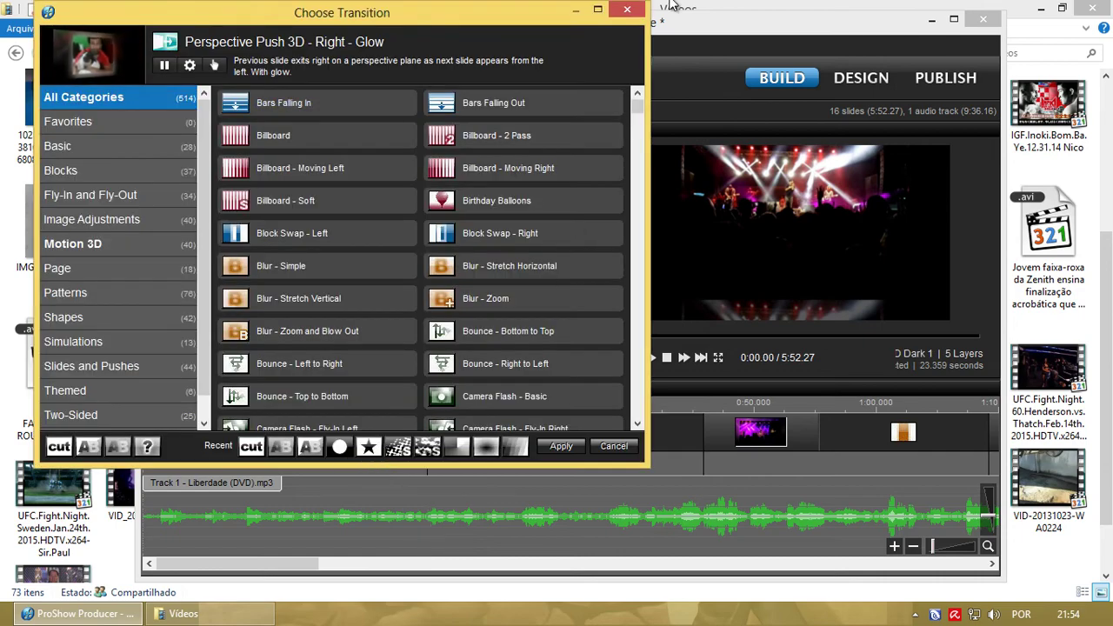
left_click(643, 15)
Scrub the timeline from the end of slide 1 across slide 2 to preview the transition into slide 3.
left_click(417, 404)
left_click_drag(418, 403, 633, 435)
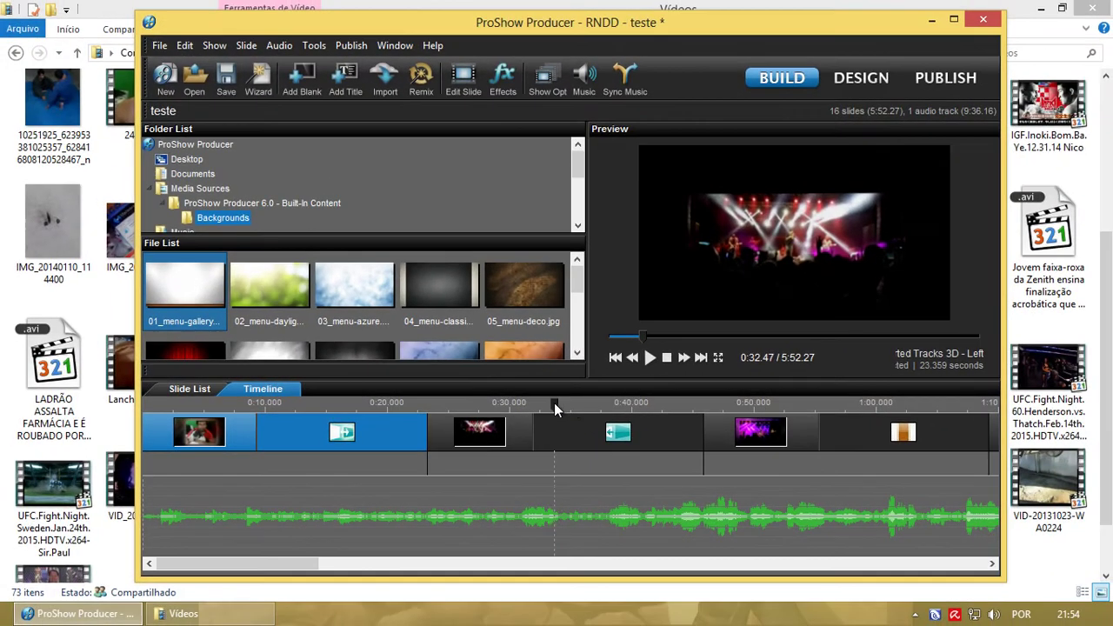
left_click_drag(554, 403, 502, 405)
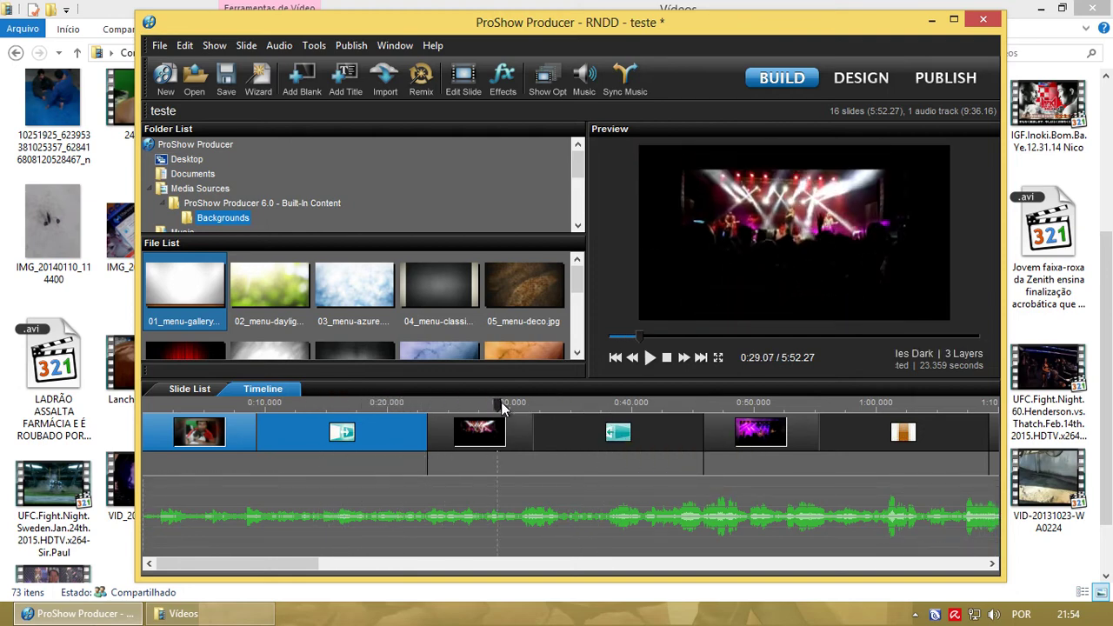
Change the transition after slide 2 to the Motion 3D transition Flash Cards 3D - Forward and preview it on the timeline.
left_click(619, 434)
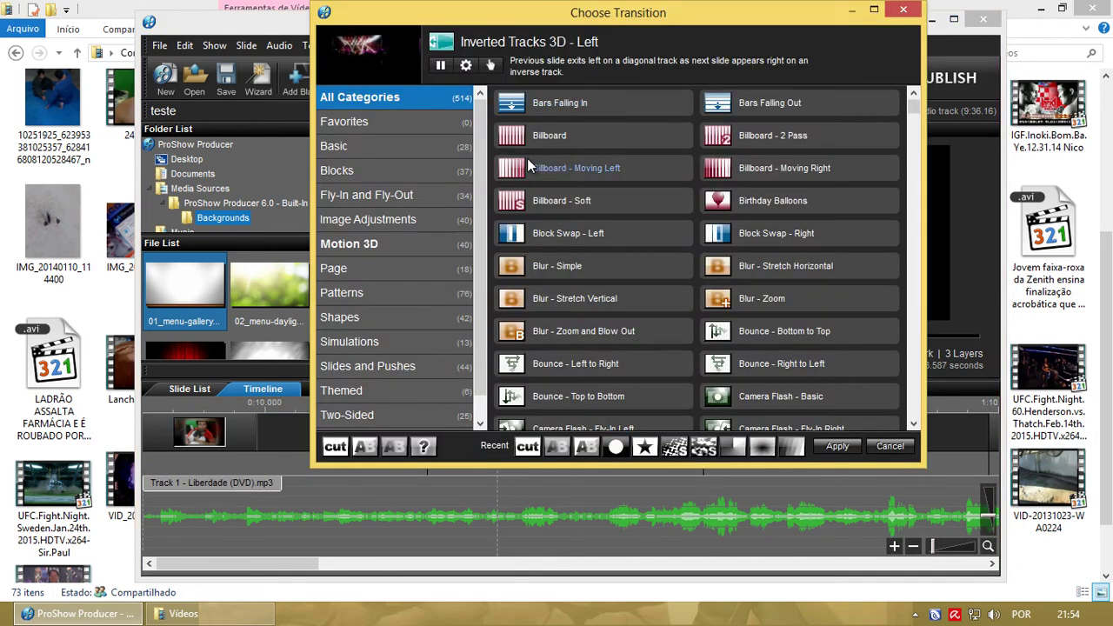
scroll(482, 156, "down", 1)
scroll(479, 163, "up", 1)
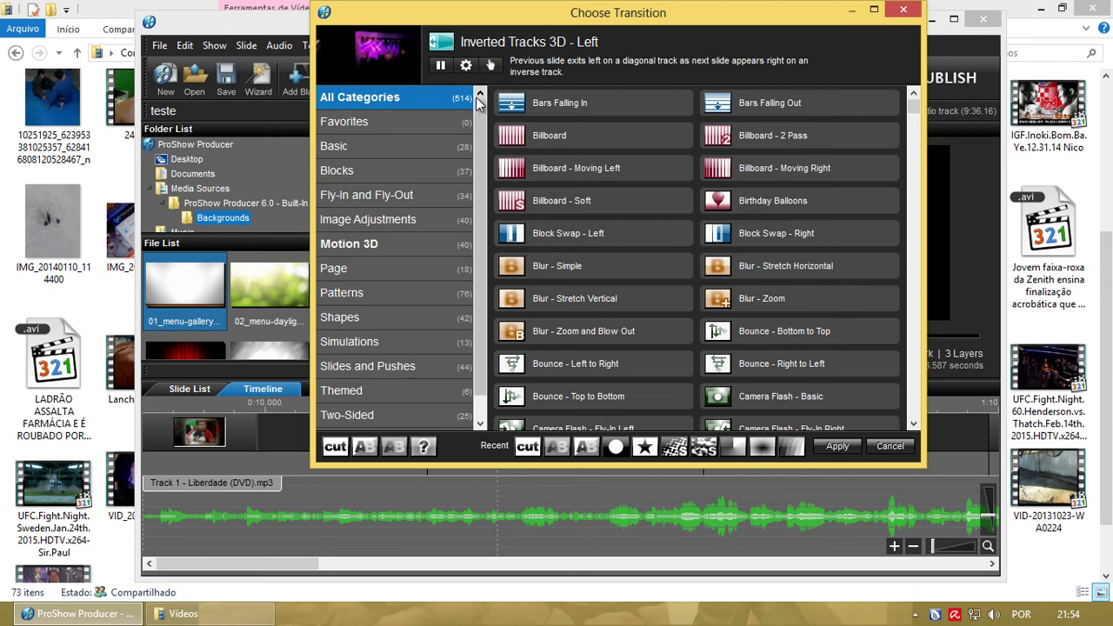
left_click(391, 202)
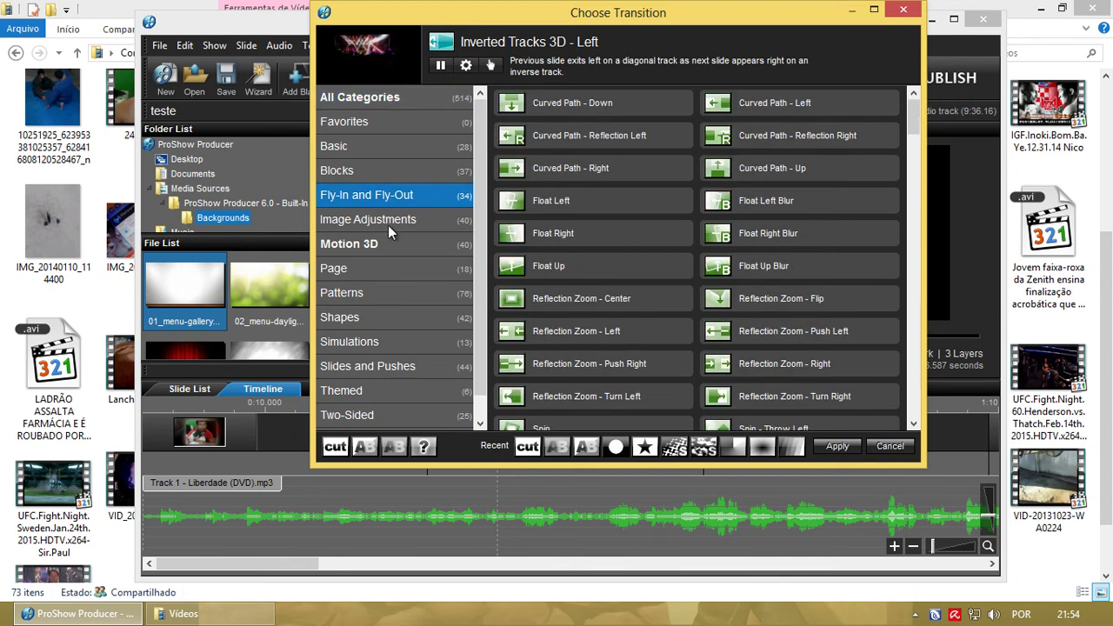
left_click(375, 220)
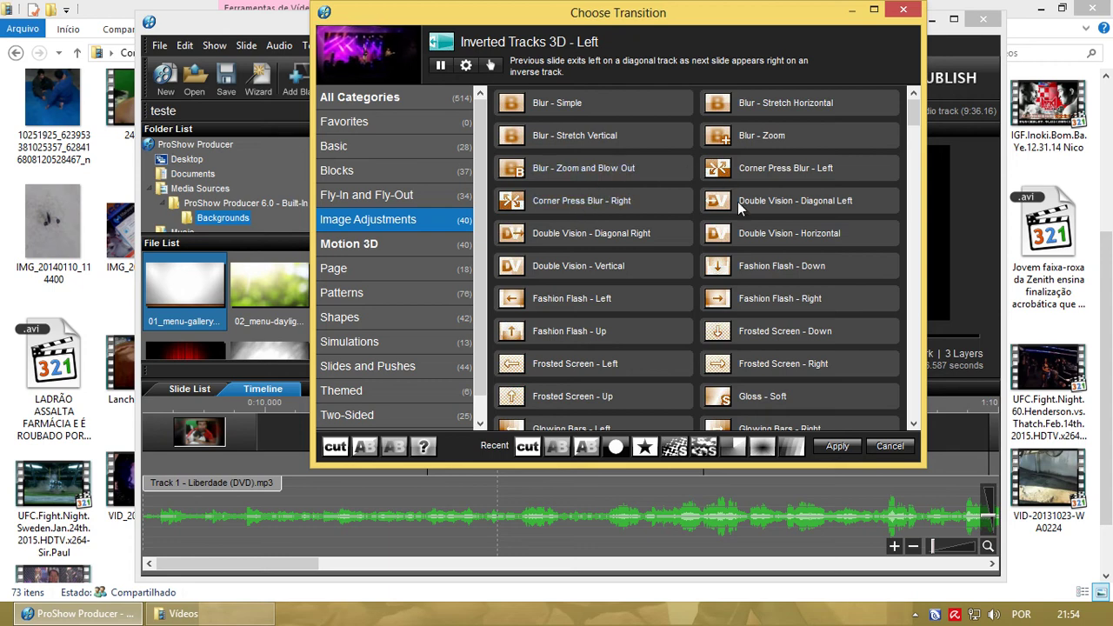
left_click(385, 246)
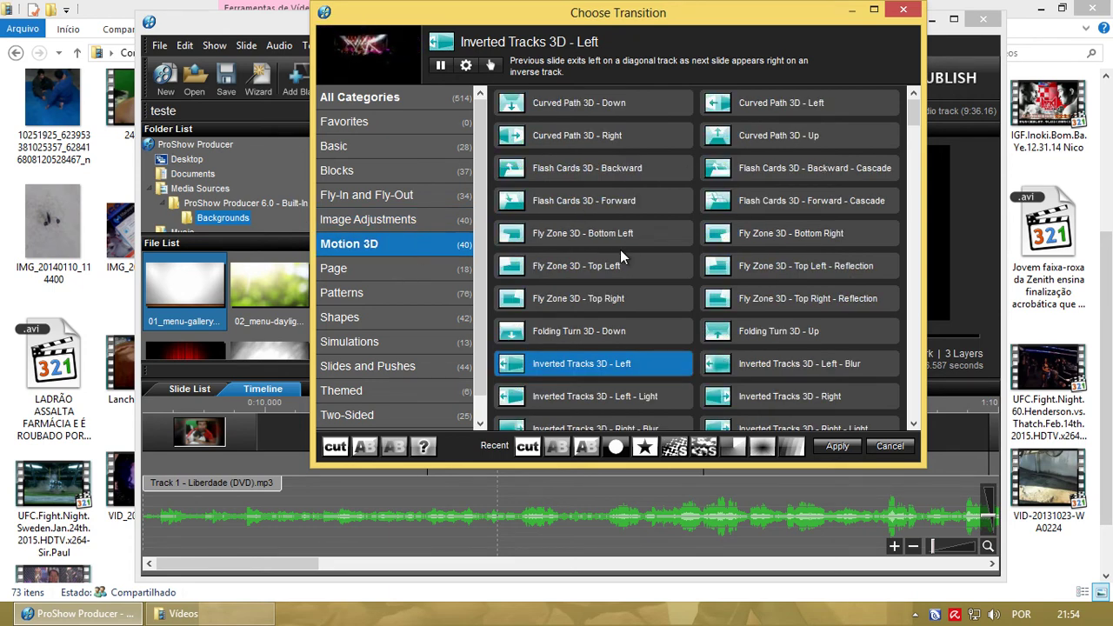
left_click(574, 233)
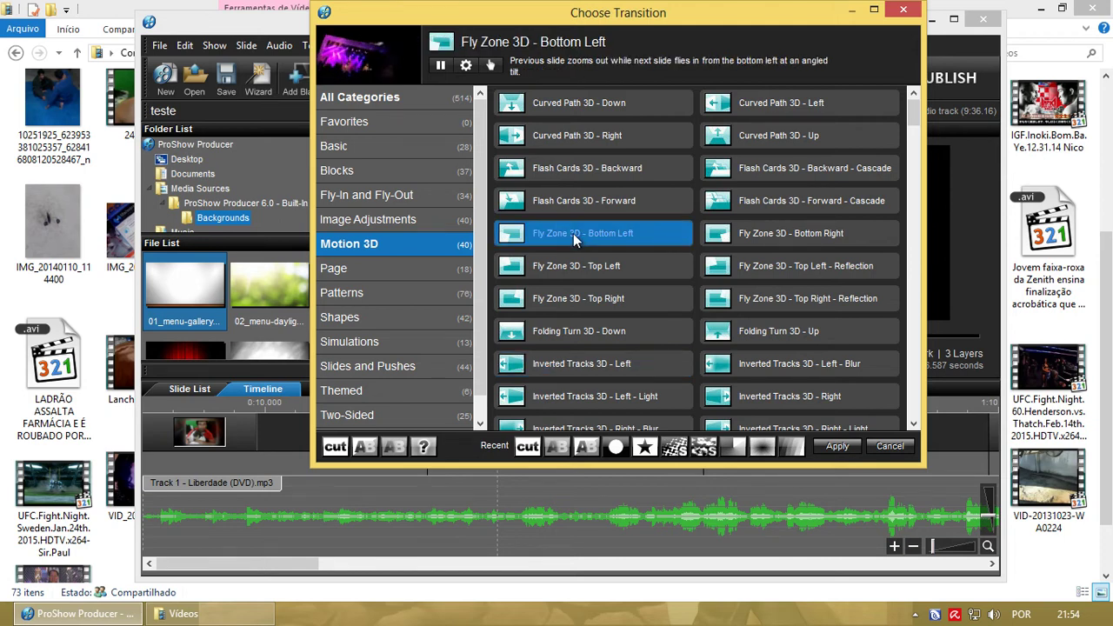
left_click(573, 200)
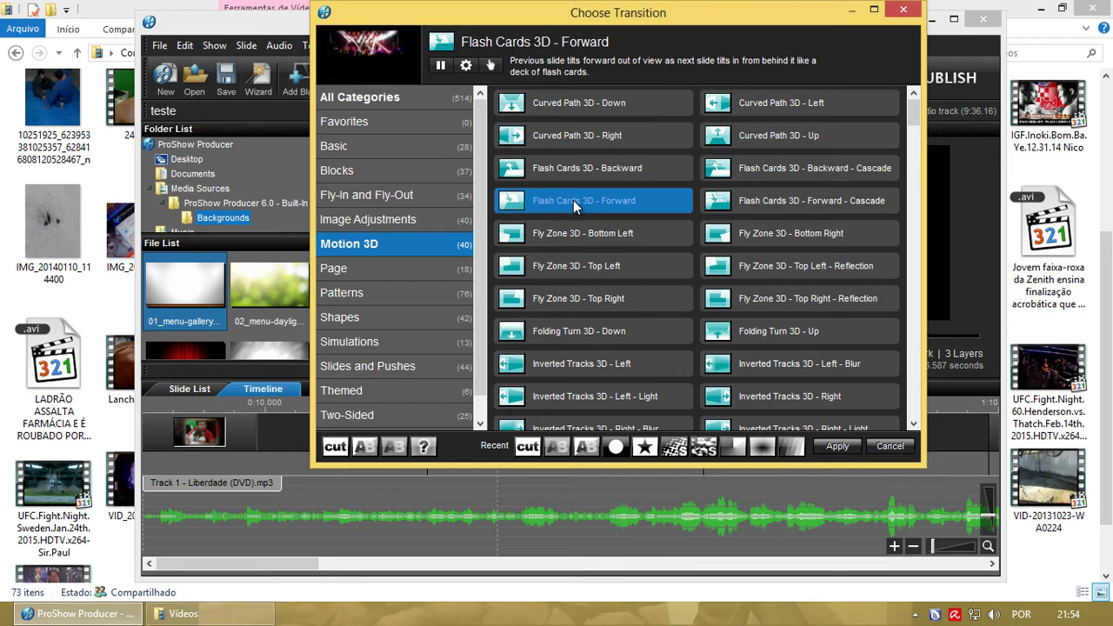
left_click(840, 447)
left_click_drag(499, 405, 709, 402)
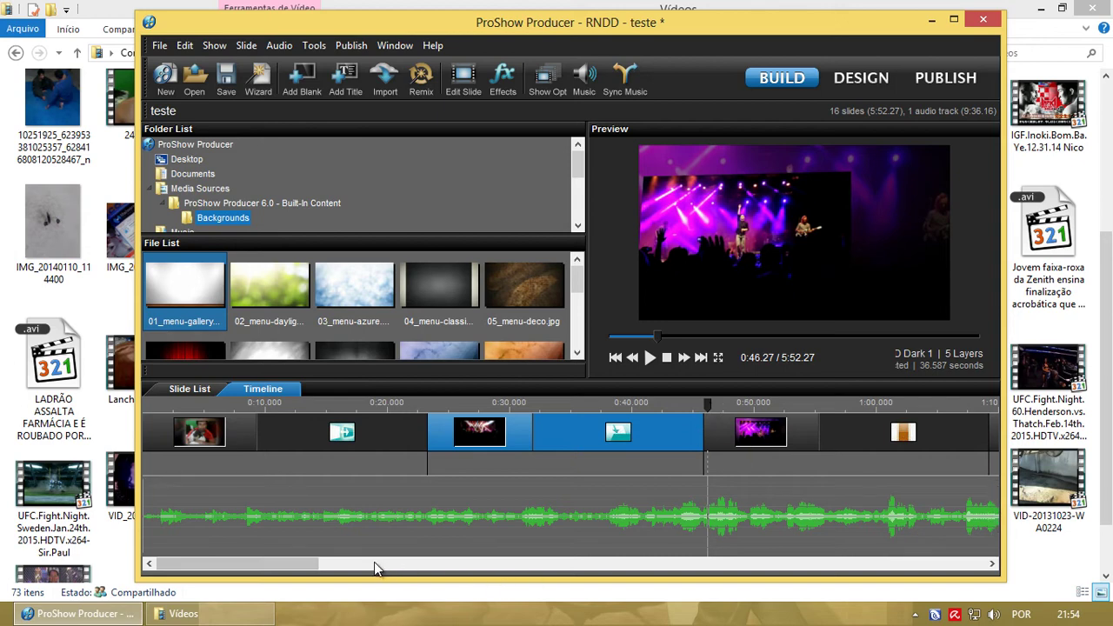
Scrub the timeline from slide 3 to slide 4 to preview the current transition between them.
left_click_drag(303, 566, 372, 566)
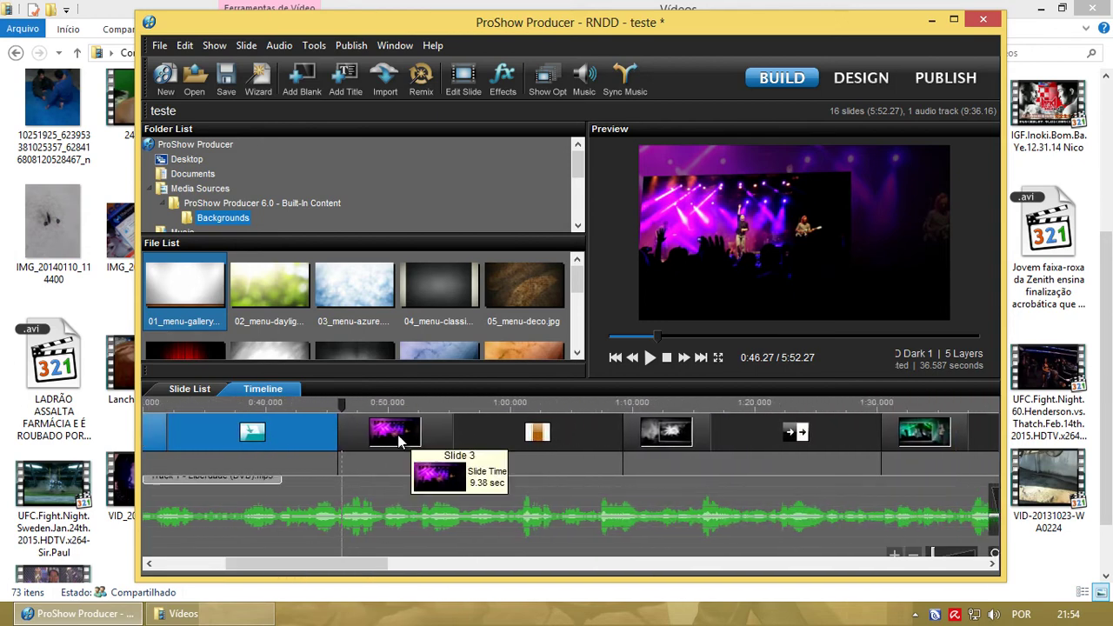
left_click(667, 432)
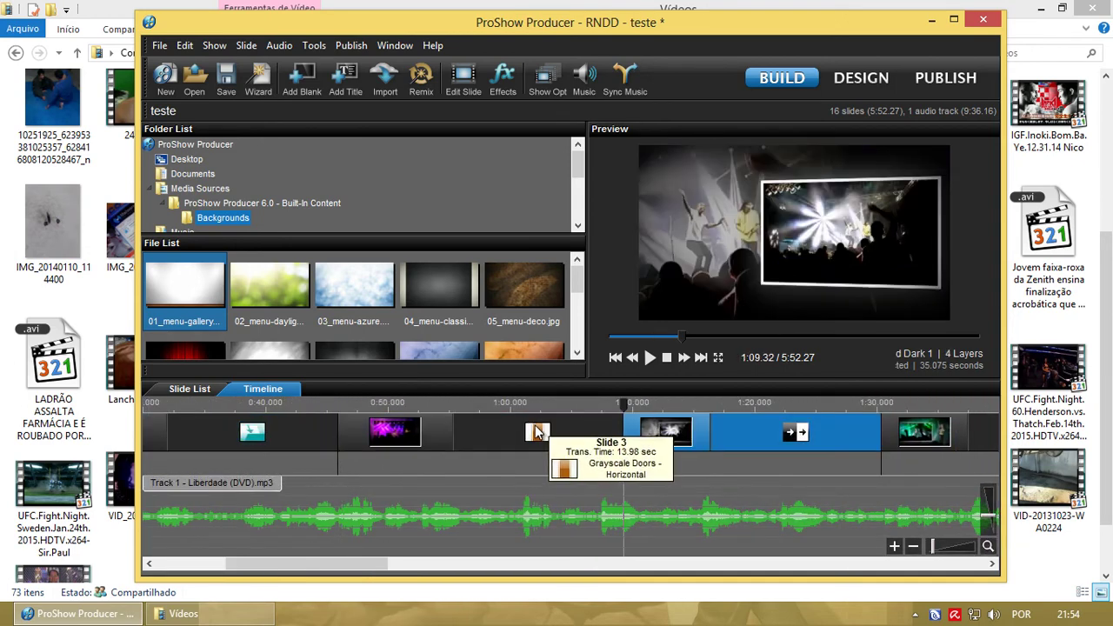
left_click(412, 404)
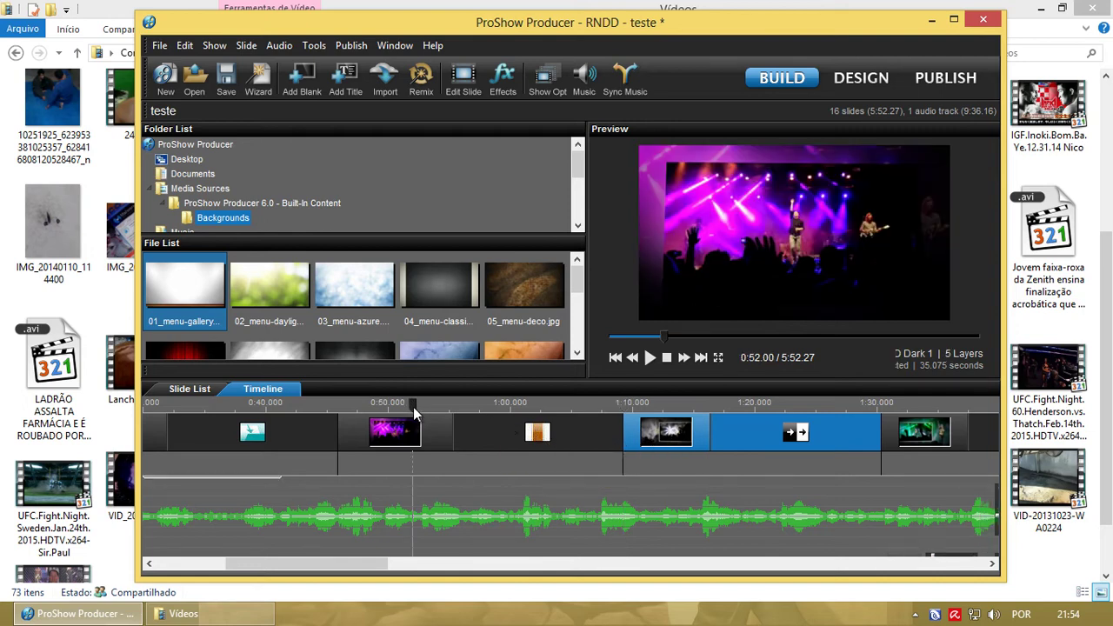
mouse_move(414, 405)
left_mouse_down()
mouse_move(578, 418)
mouse_move(634, 394)
left_mouse_up()
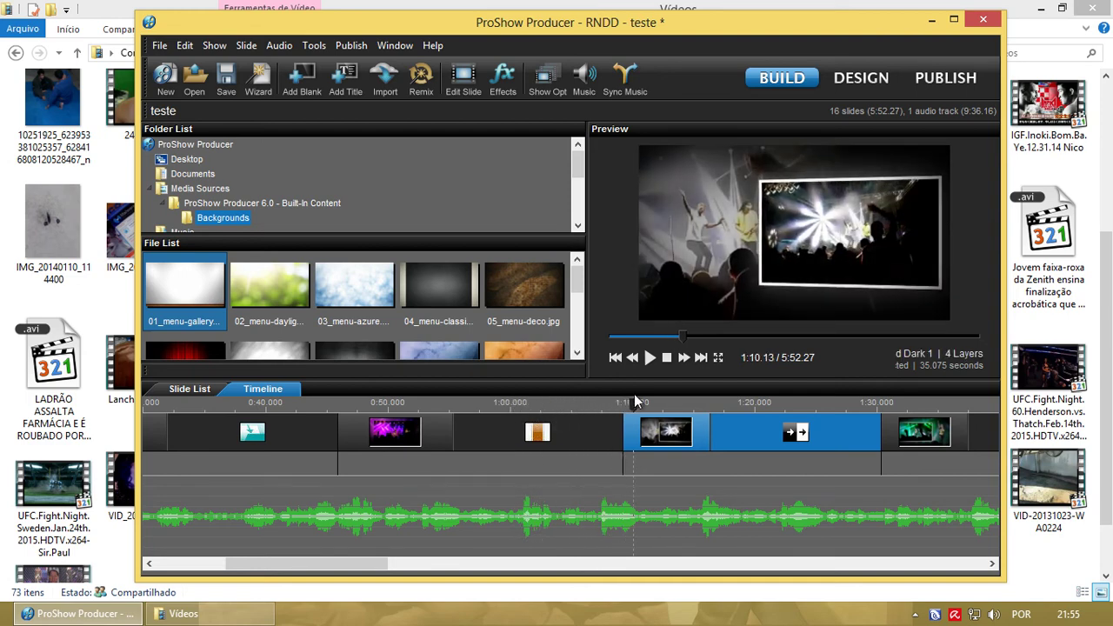
Change the transition after slide 3 to Explode - Overlapped from the Blocks category.
left_click(536, 433)
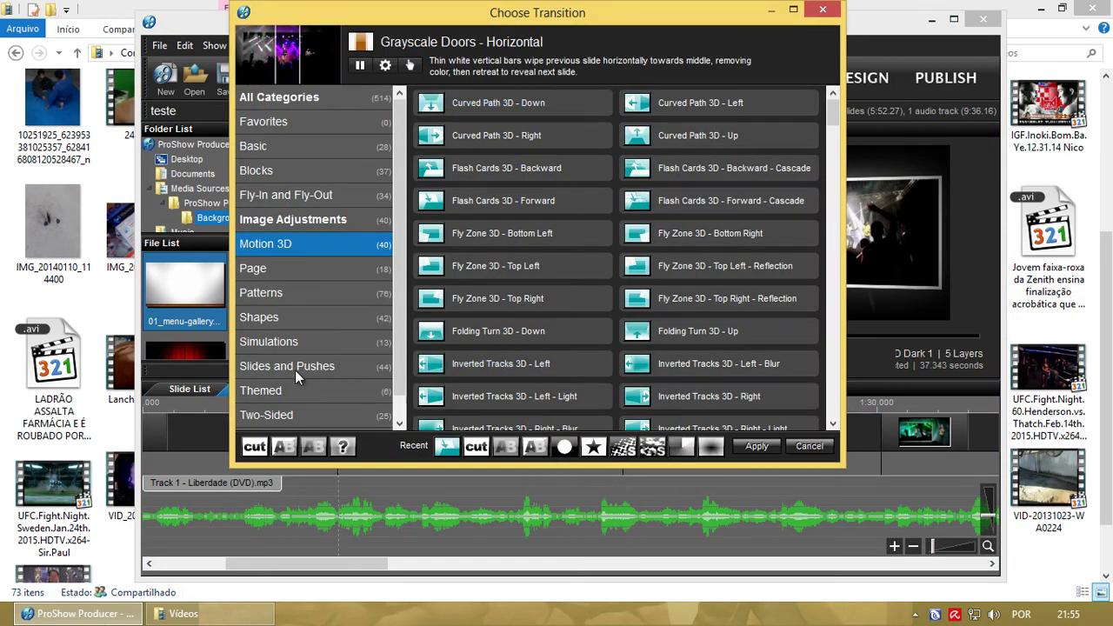
left_click(265, 324)
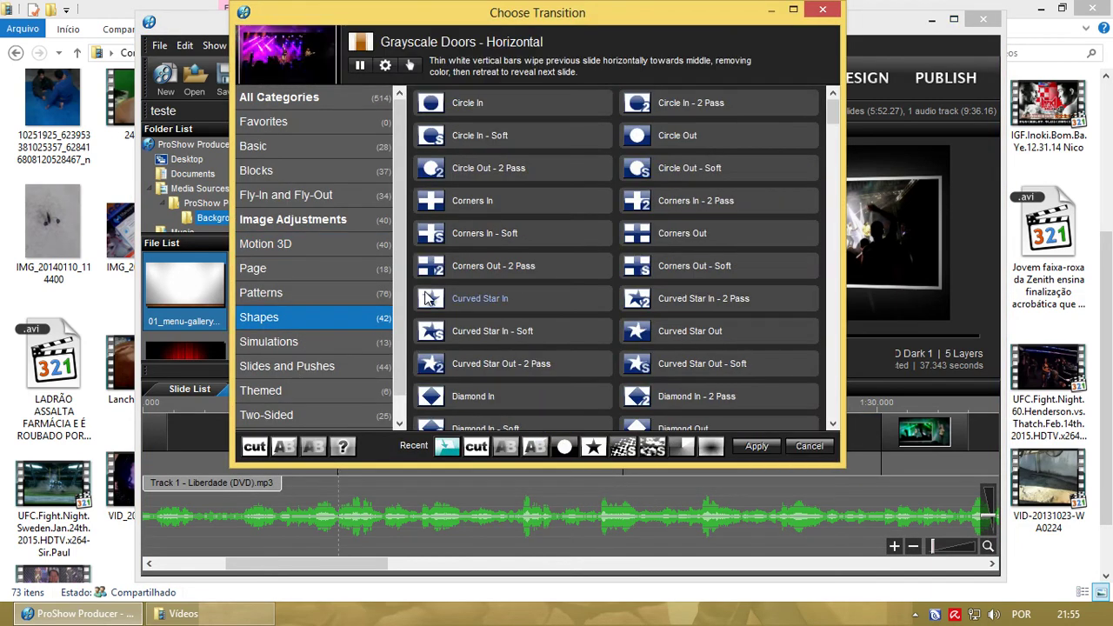
left_click(305, 277)
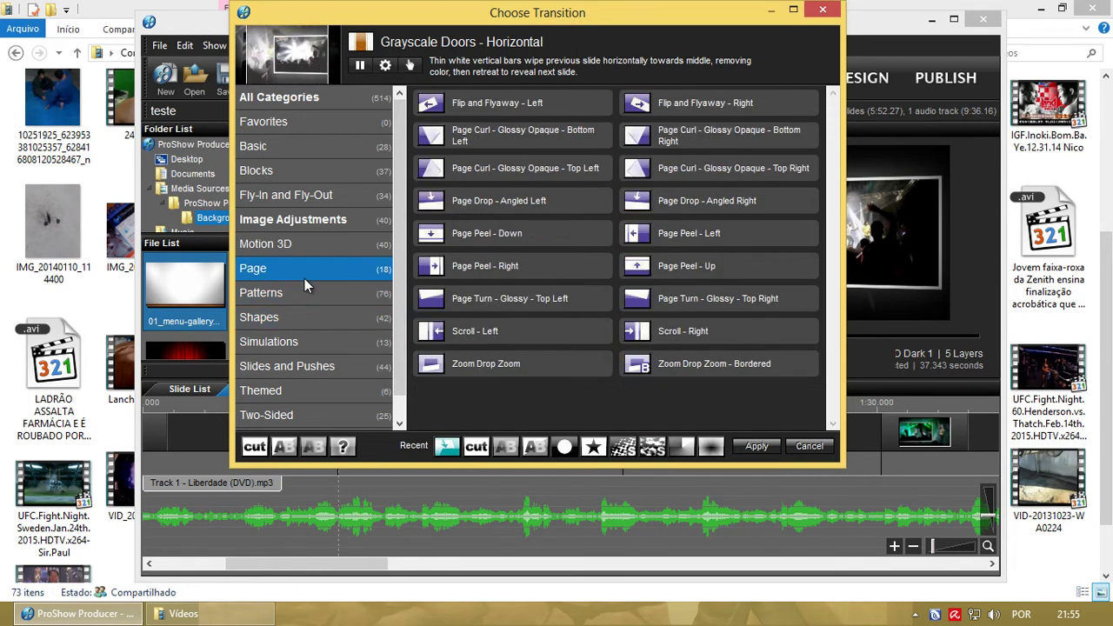
left_click(441, 166)
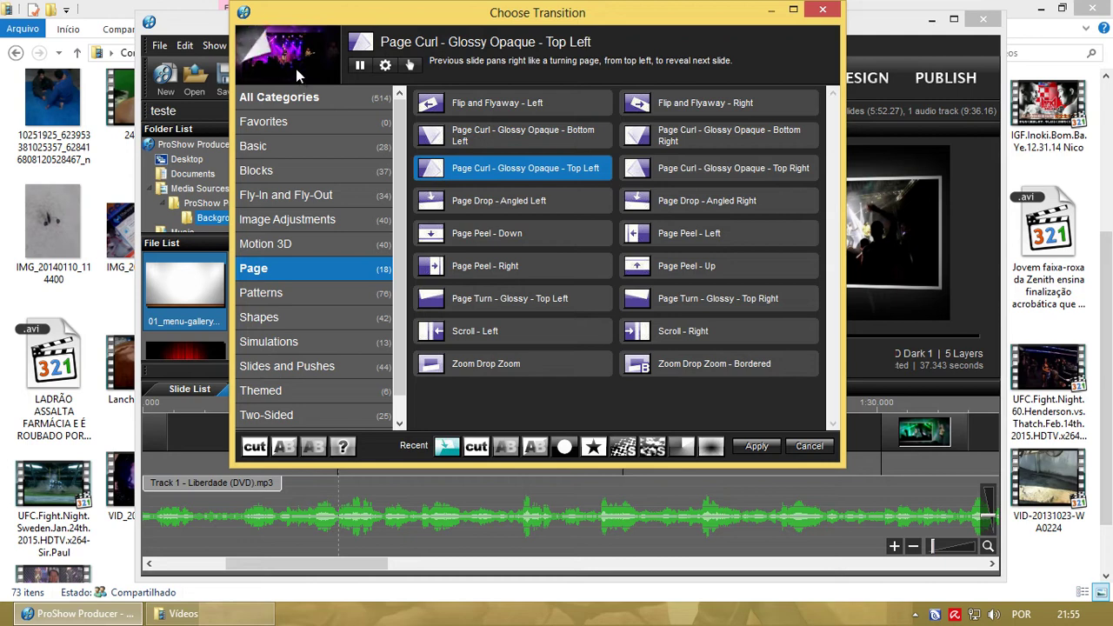
left_click(267, 126)
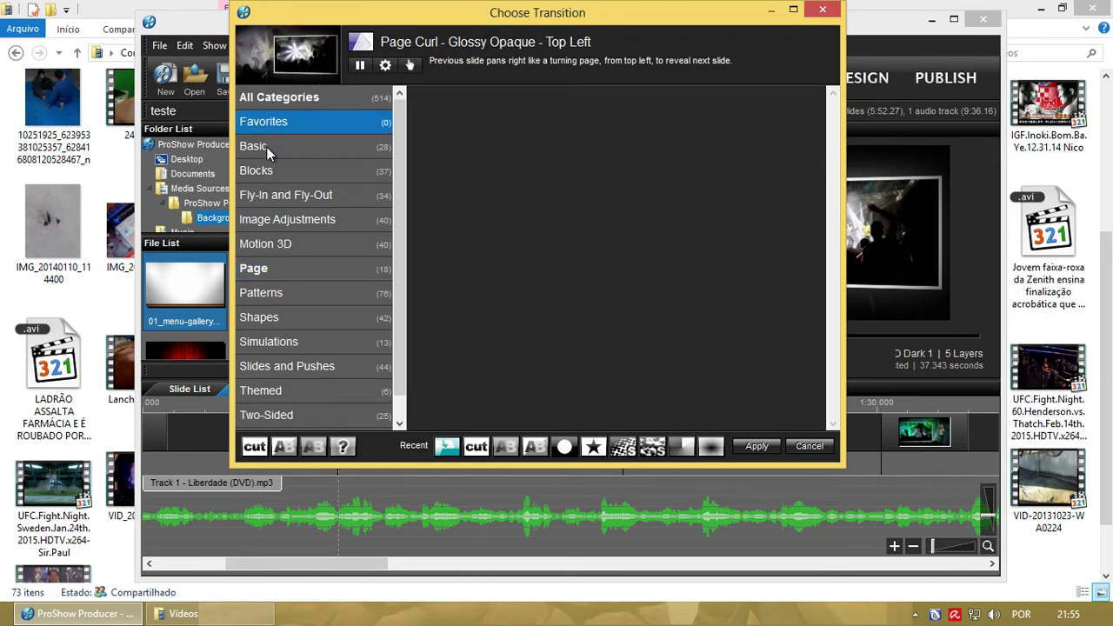
left_click(266, 143)
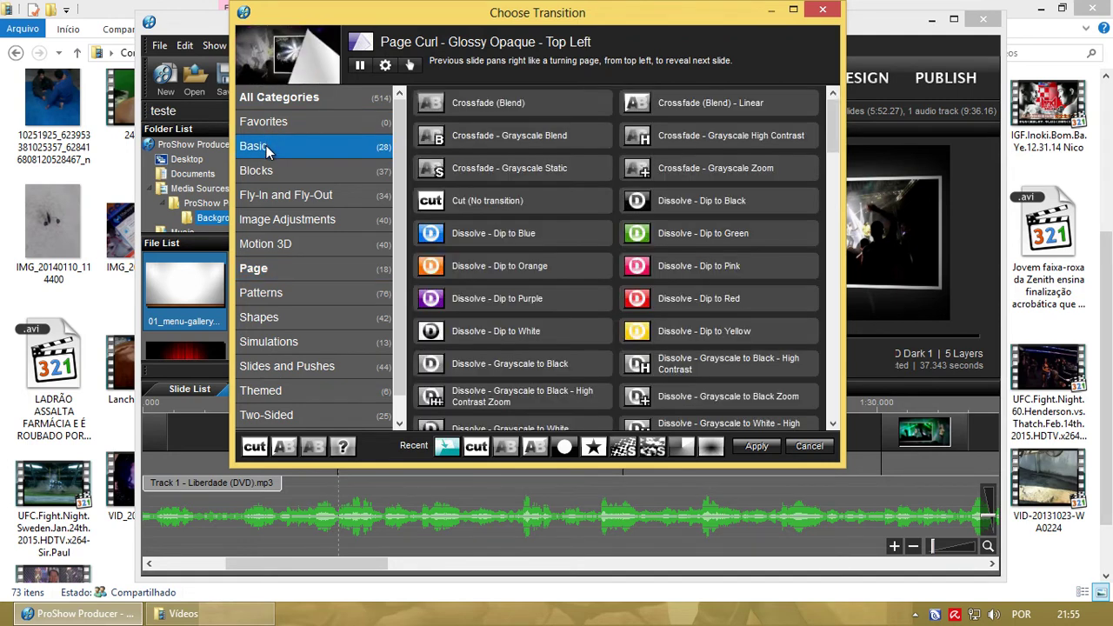
left_click(279, 174)
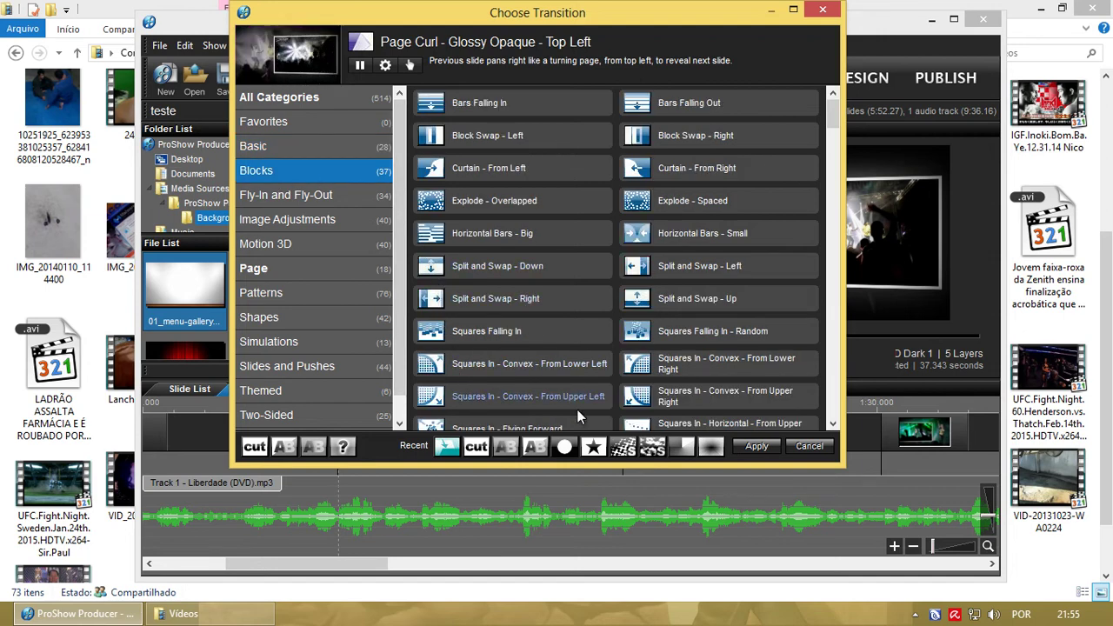
left_click(670, 209)
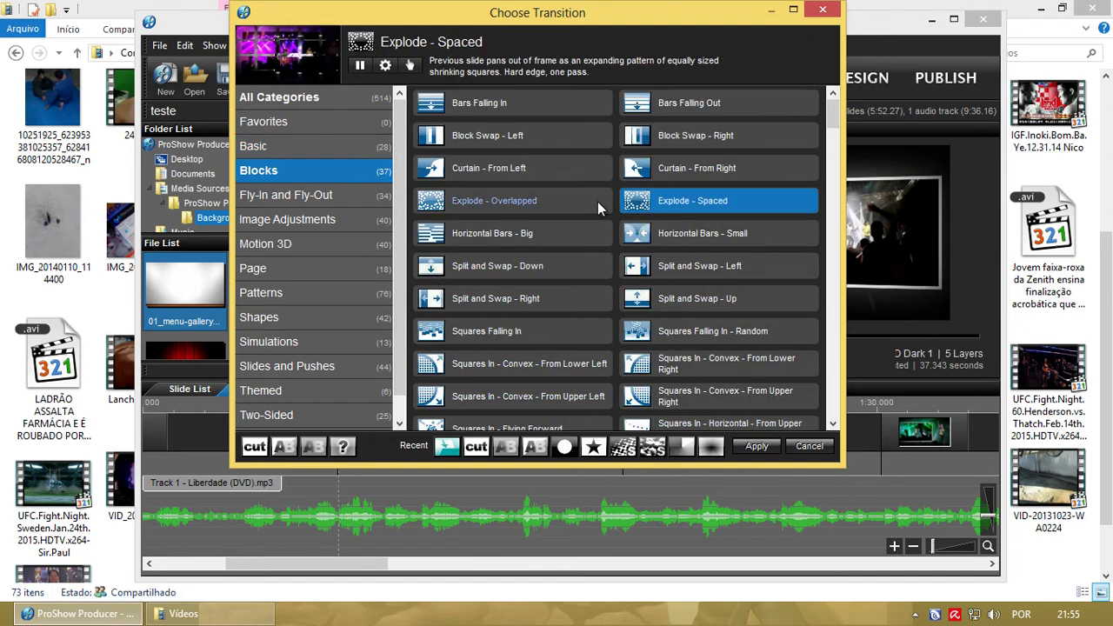
left_click(450, 200)
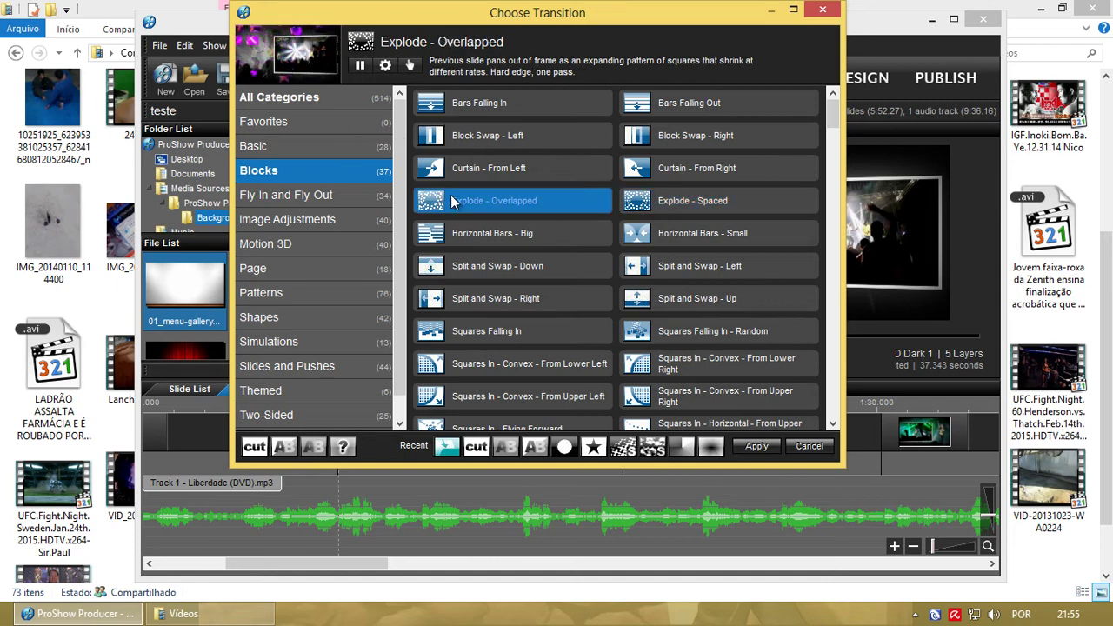
left_click(755, 446)
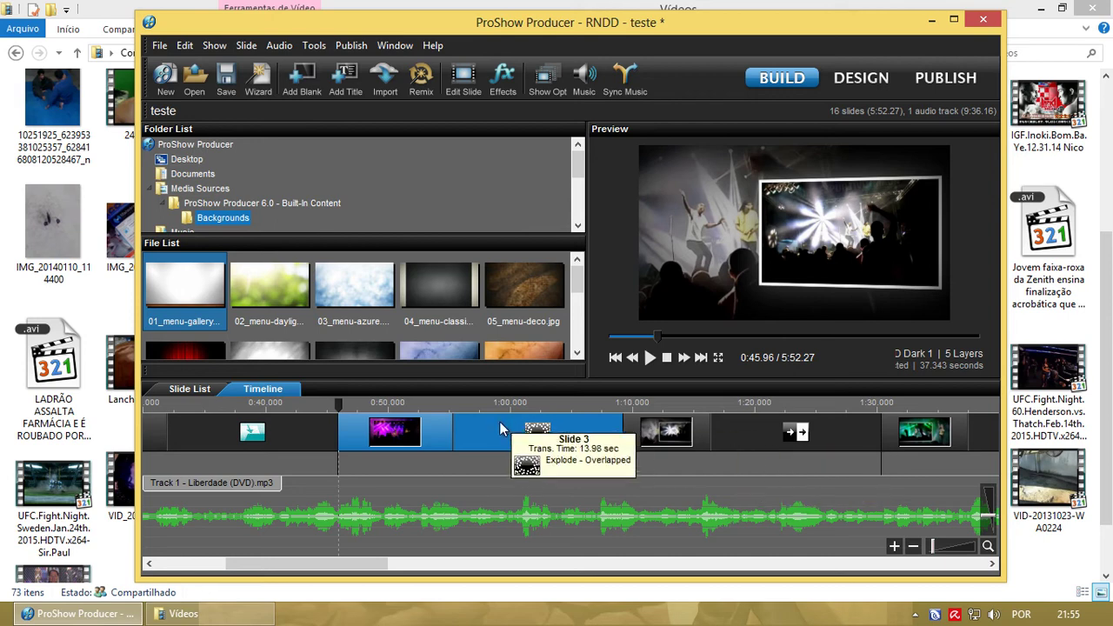
Scrub from slide 3 into slide 4 to preview the newly applied Explode - Overlapped transition.
left_click(391, 407)
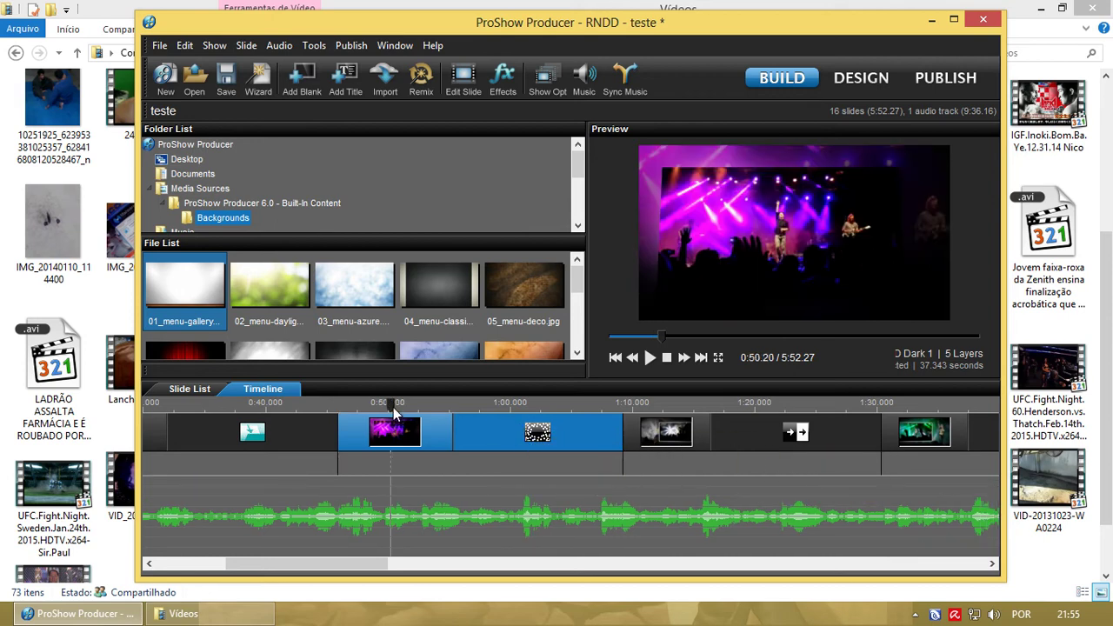
left_click_drag(392, 407, 649, 412)
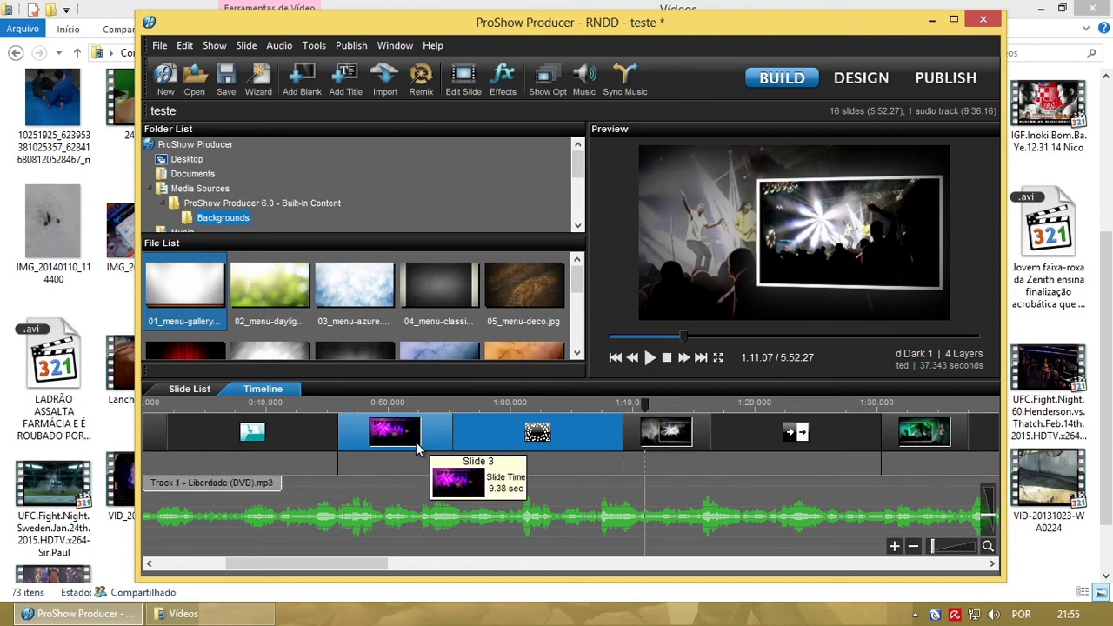
left_click(645, 430)
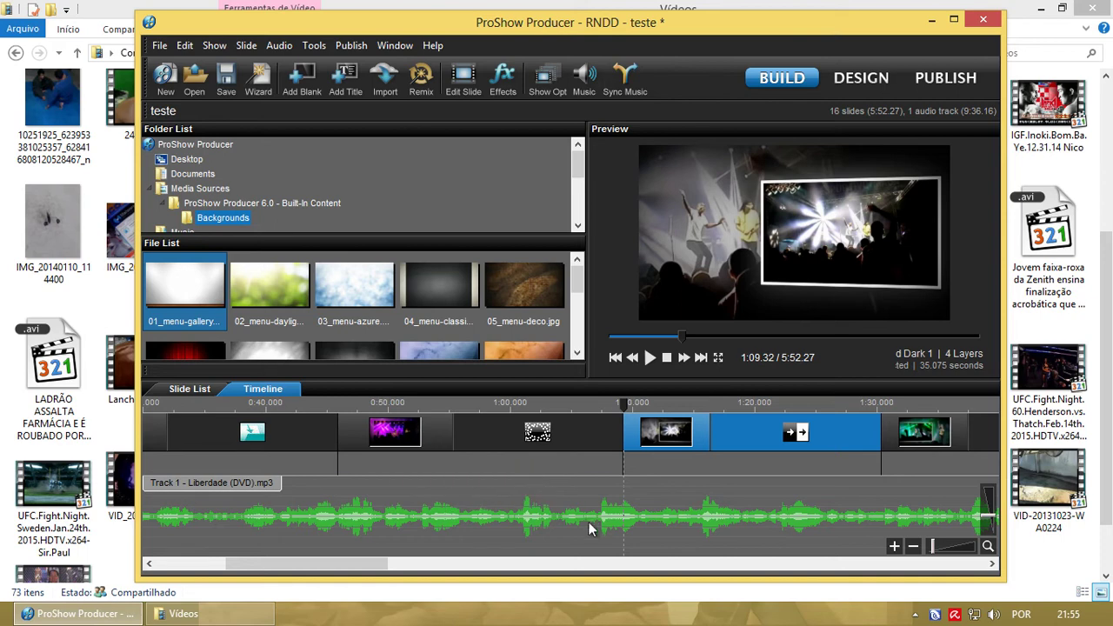
left_click(716, 403)
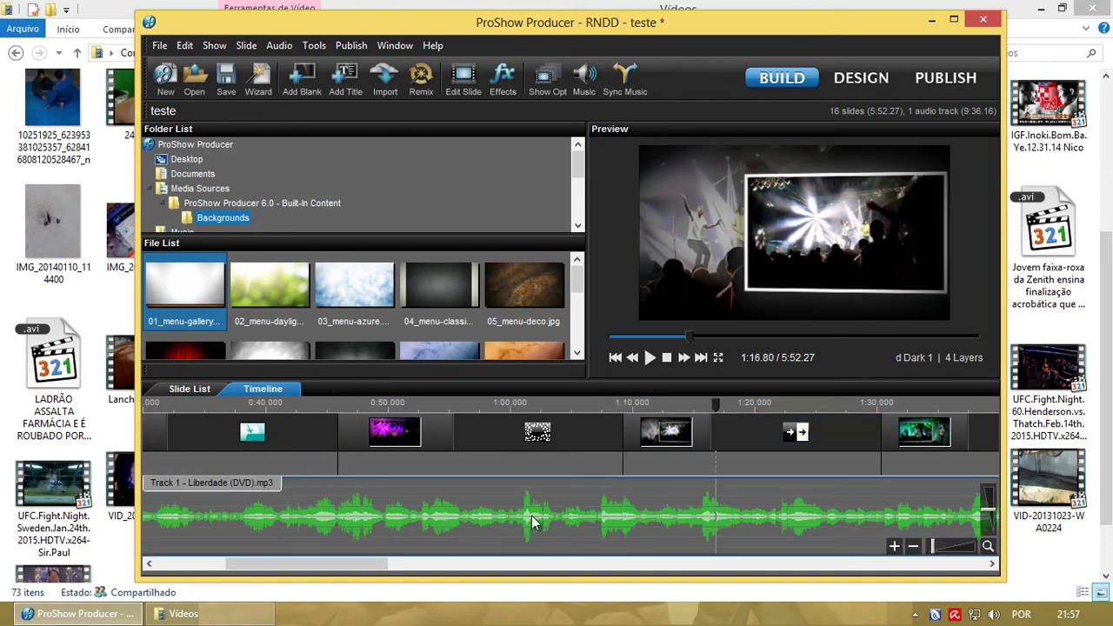
Return to the beginning of the timeline and insert a new title slide before slide 1.
scroll(366, 548, "up", 5)
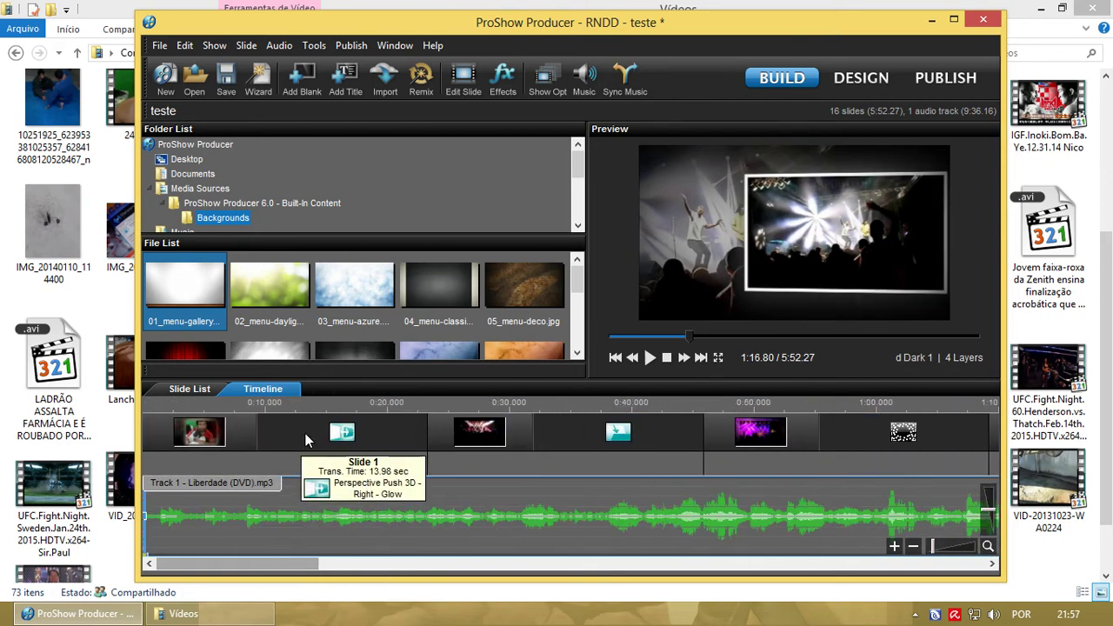
left_click(308, 440)
left_click(482, 431)
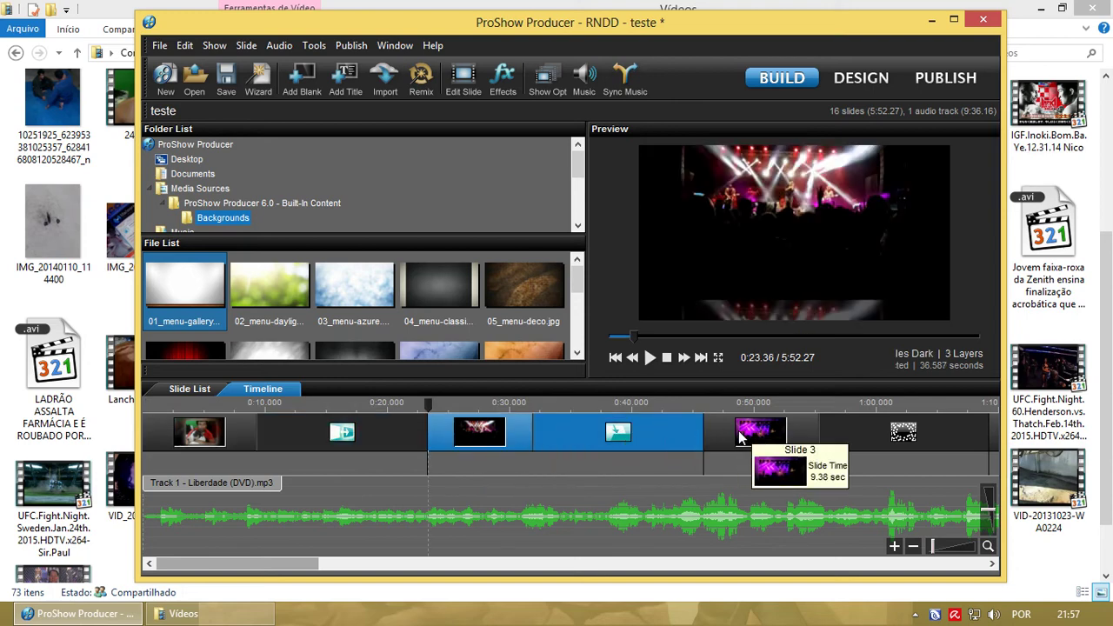
left_click(711, 430)
left_click(494, 440)
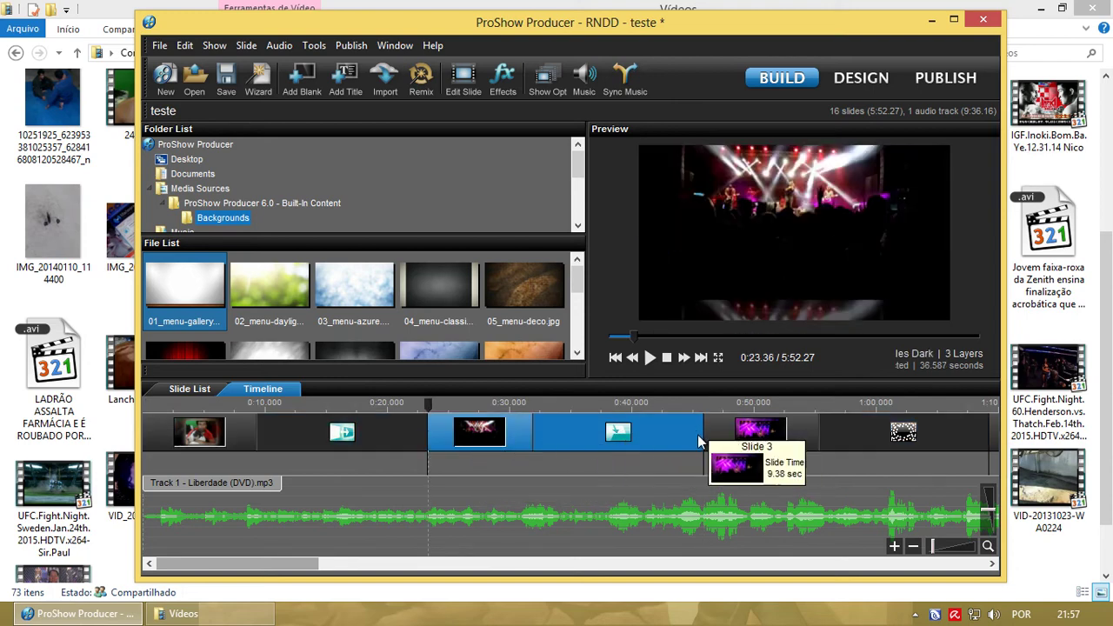
left_click(191, 441)
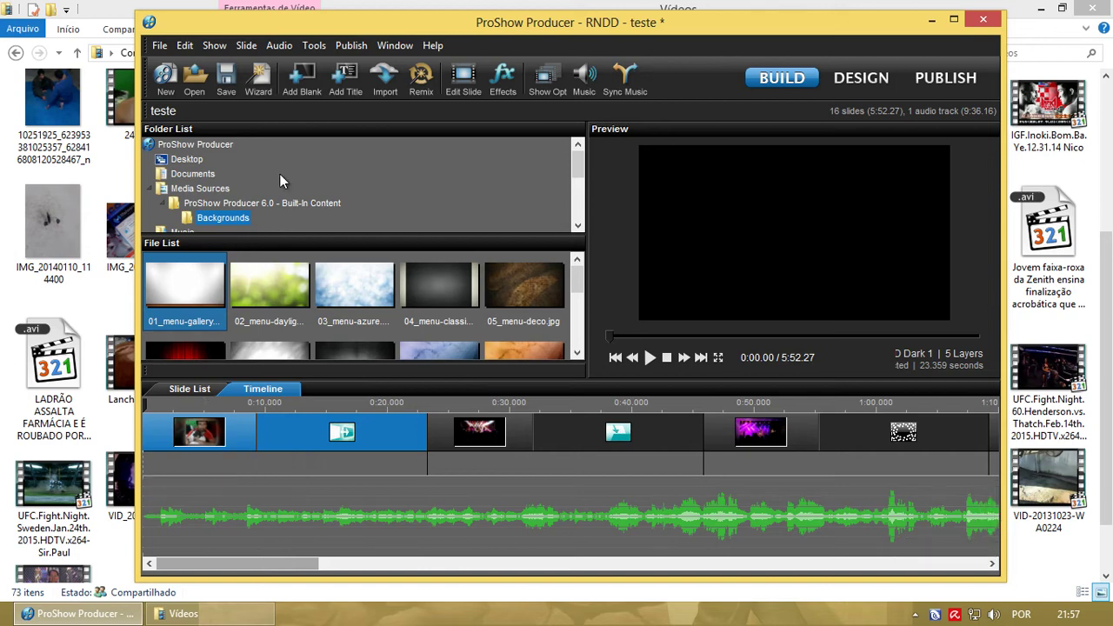
left_click(347, 78)
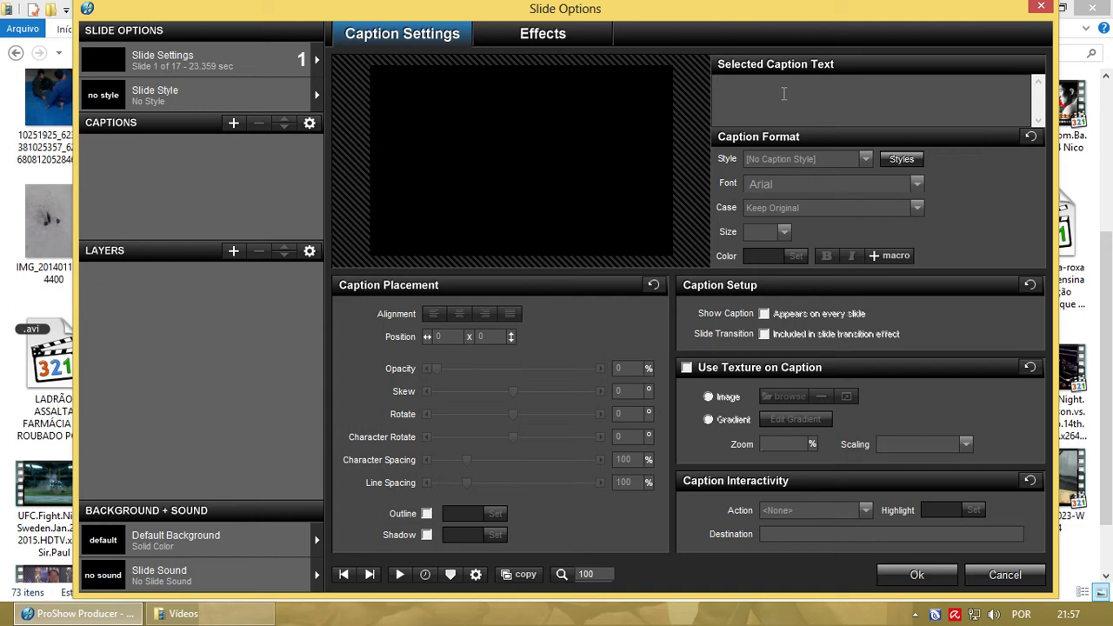
Caption the new title slide "casamento do Azarado sqn", split over four lines, and accept the slide options.
type("casamento ")
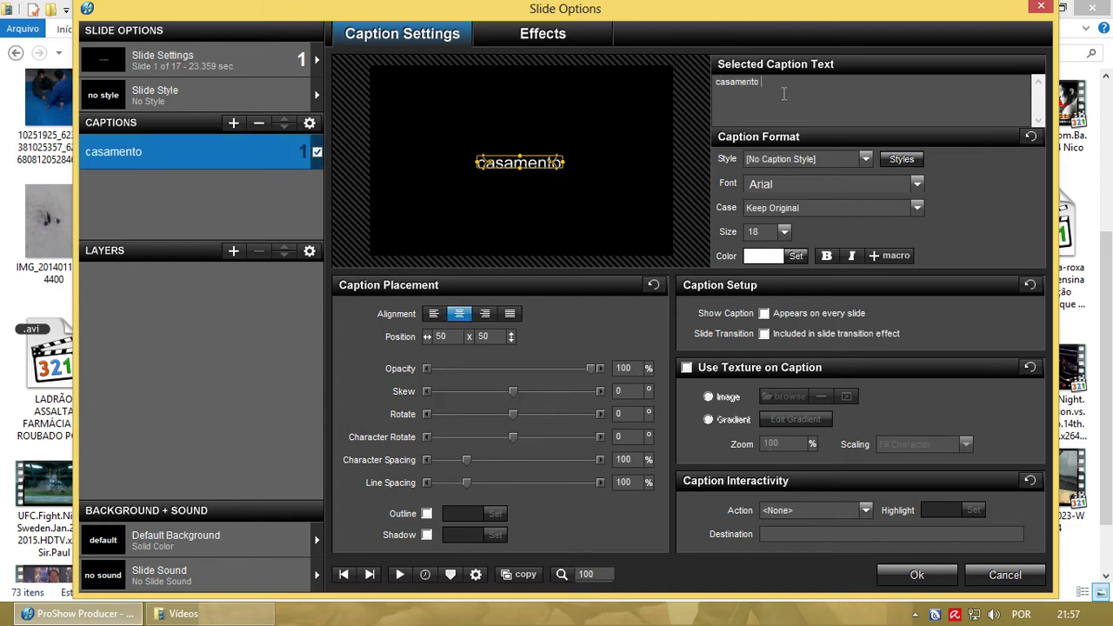
type("do")
key("Return")
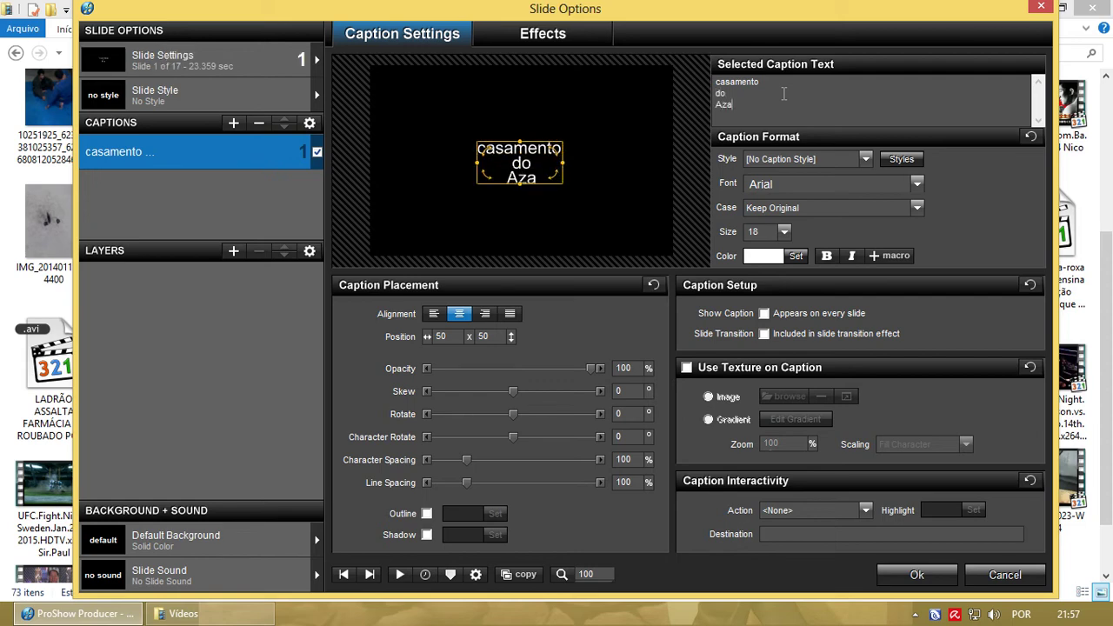
type("Azarado")
key("Return")
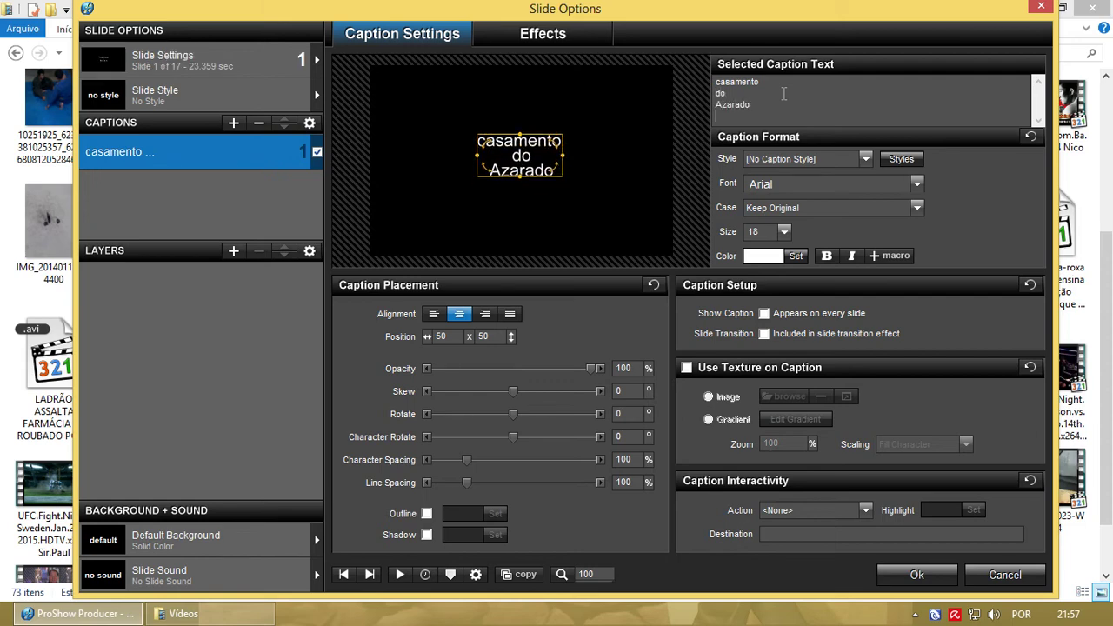
type("sqn")
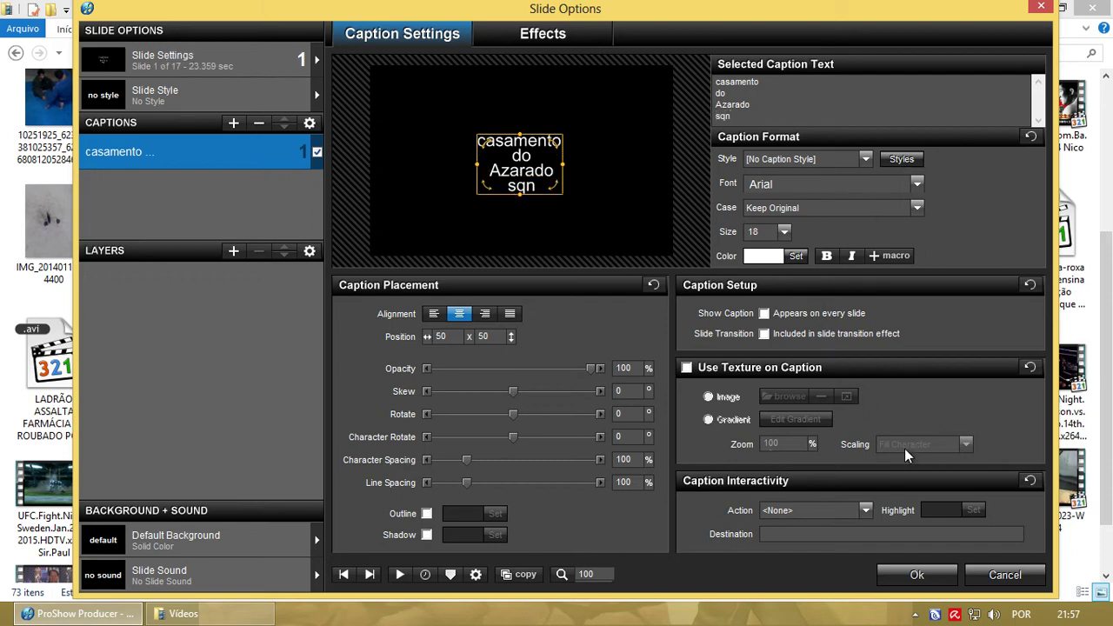
left_click(917, 576)
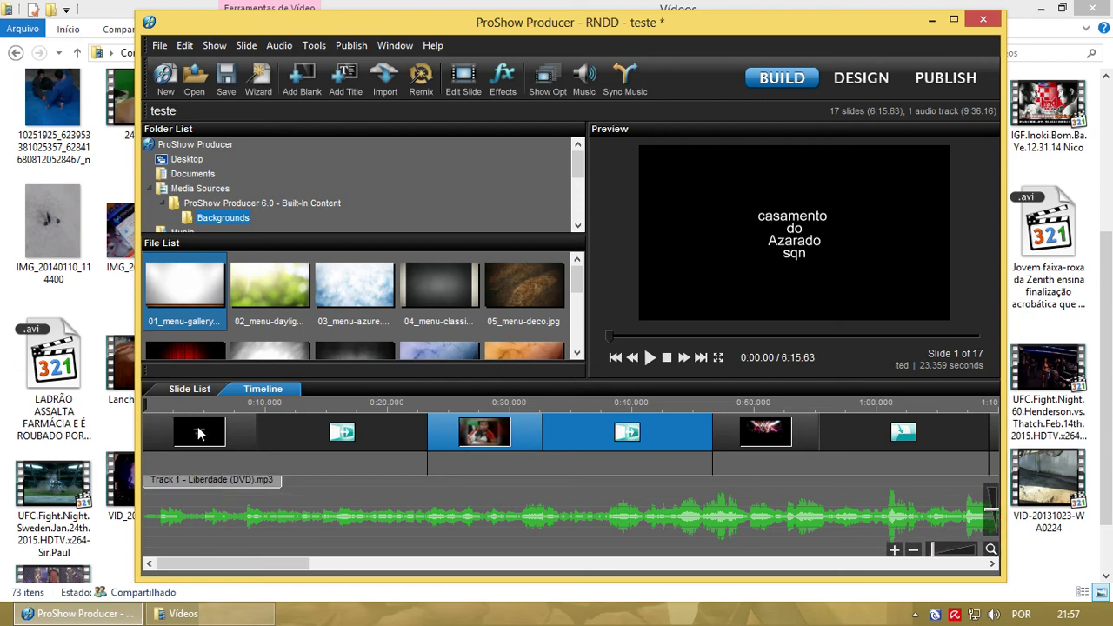
Scrub through the plain black title slide and its transition, and delete that slide from the show.
left_click(152, 408)
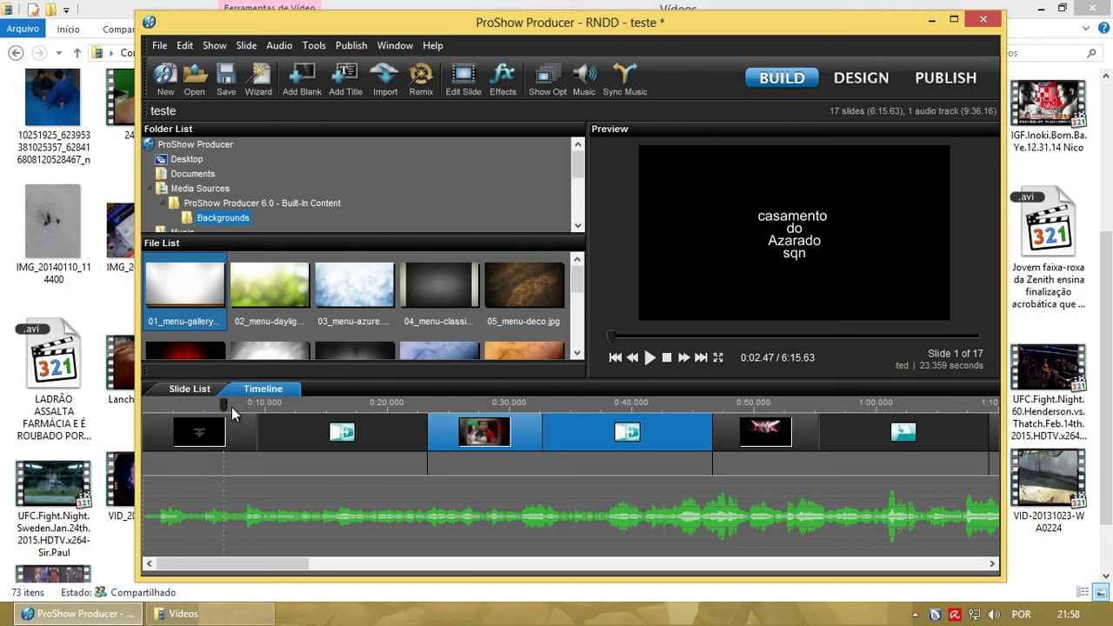
mouse_move(340, 411)
left_mouse_down()
mouse_move(442, 413)
mouse_move(356, 413)
left_mouse_up()
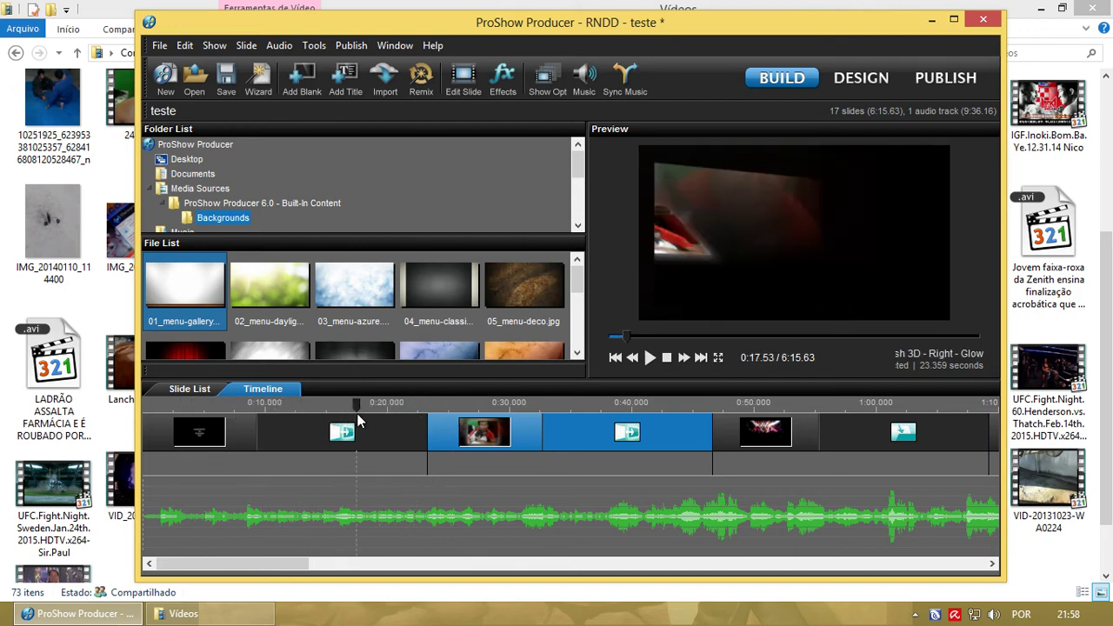
left_click(199, 436)
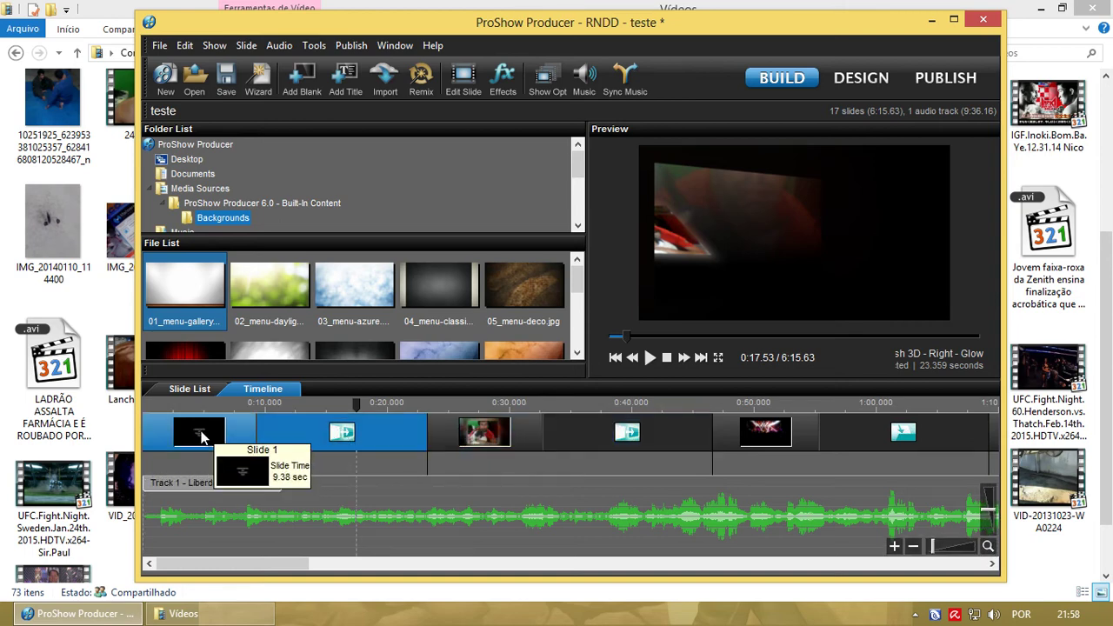
key("Delete")
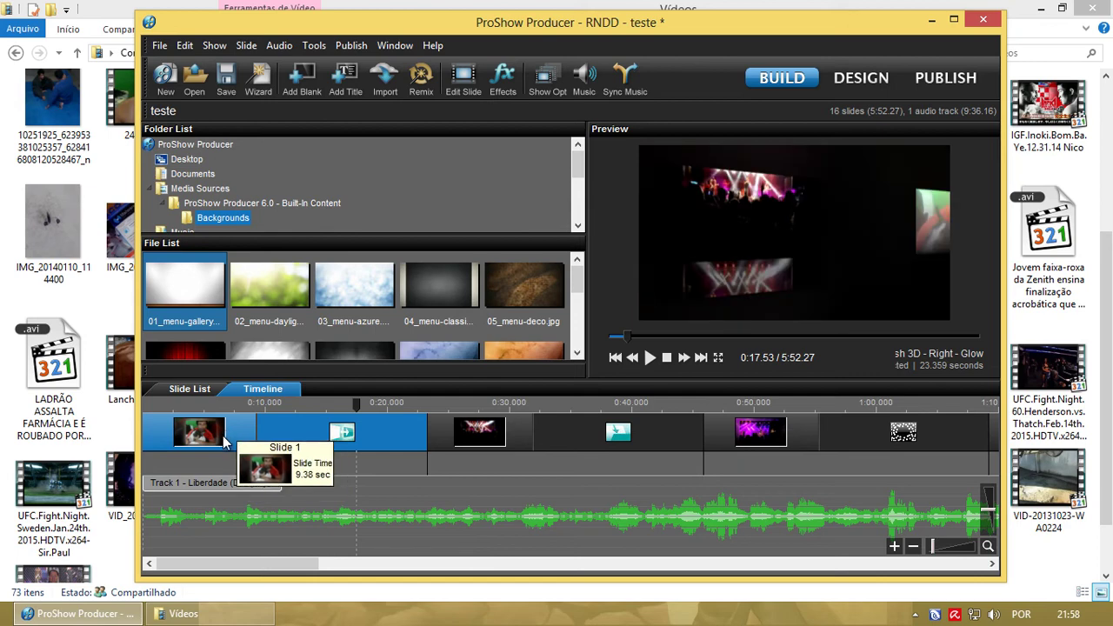
Add a blank title slide at the start of the show, ahead of the first photo slide.
left_click(491, 432)
left_click(736, 433)
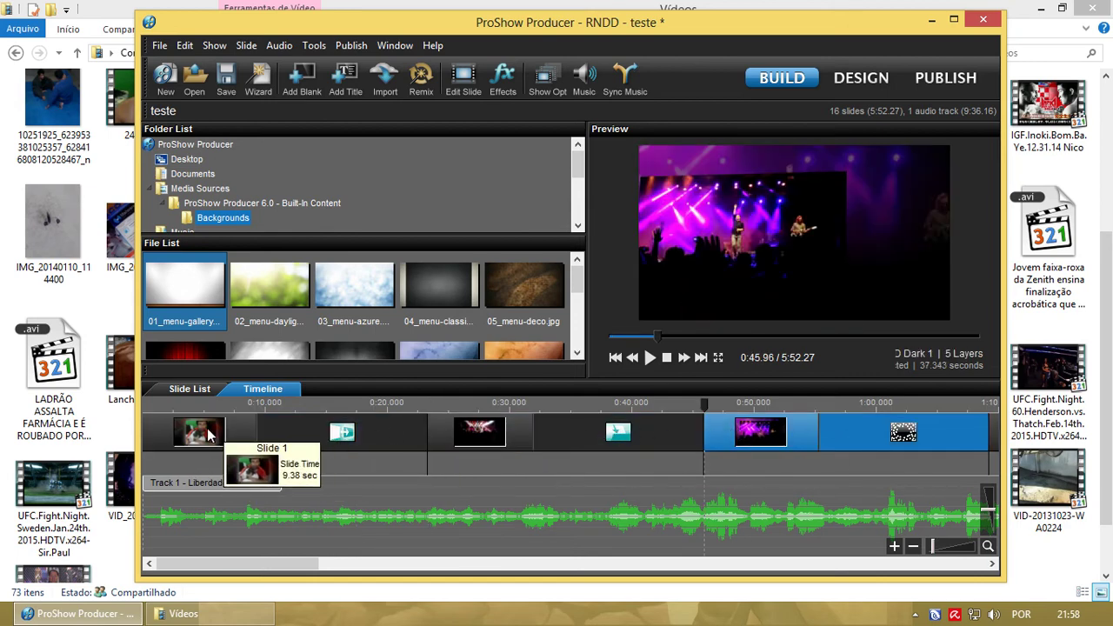
left_click(170, 439)
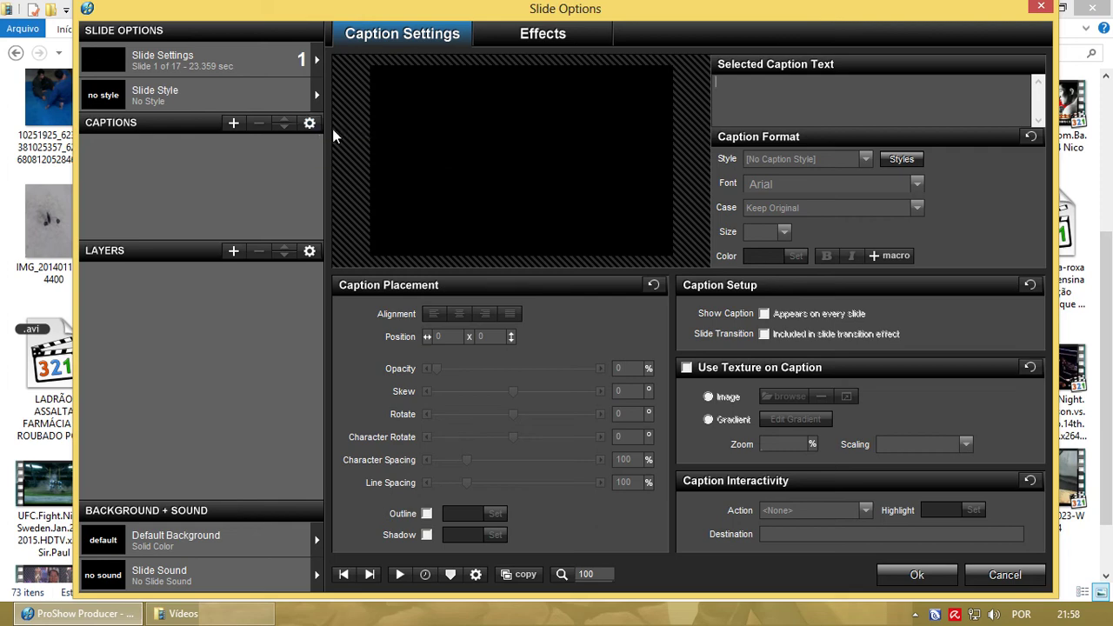
Apply the Love and Hearts Title slide style to the new title slide.
left_click(174, 100)
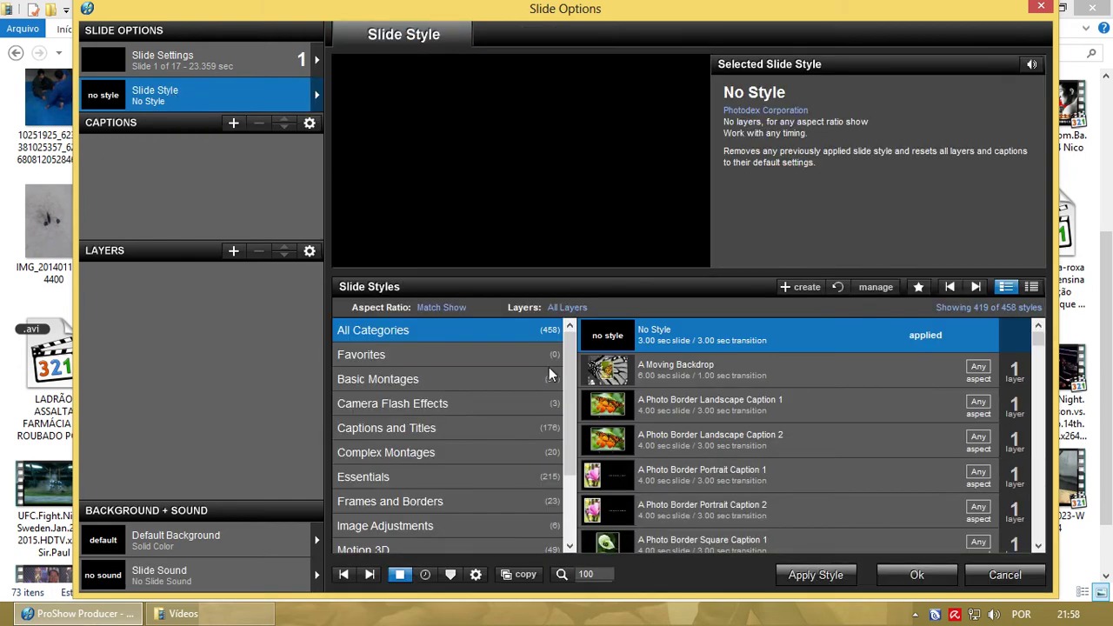
left_click_drag(566, 363, 541, 356)
left_click(408, 331)
left_click_drag(1042, 346, 1046, 434)
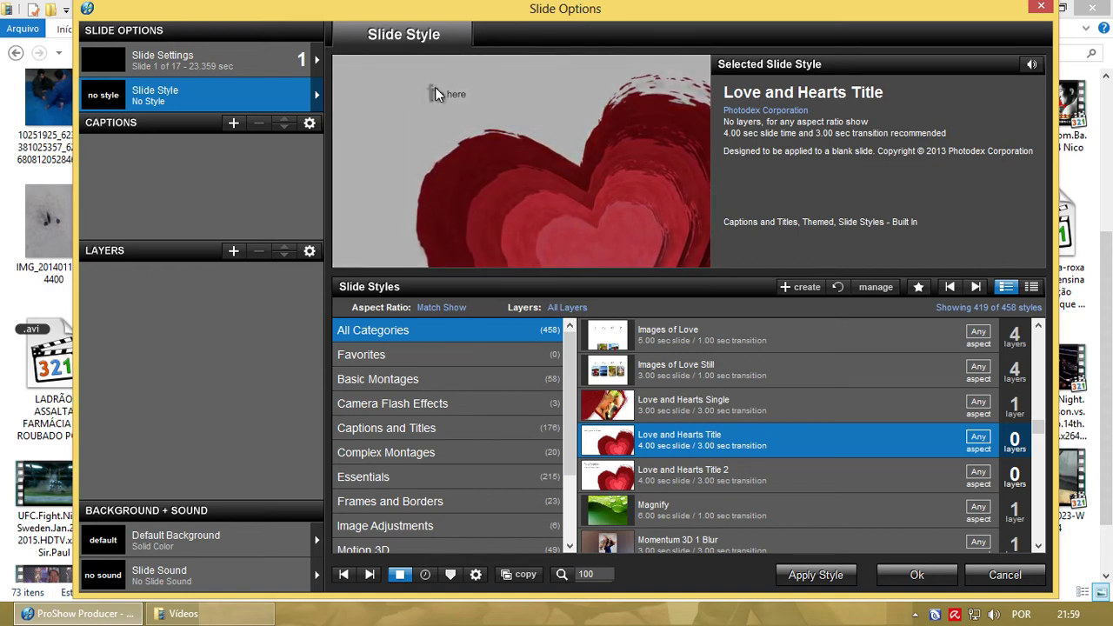
double_click(657, 445)
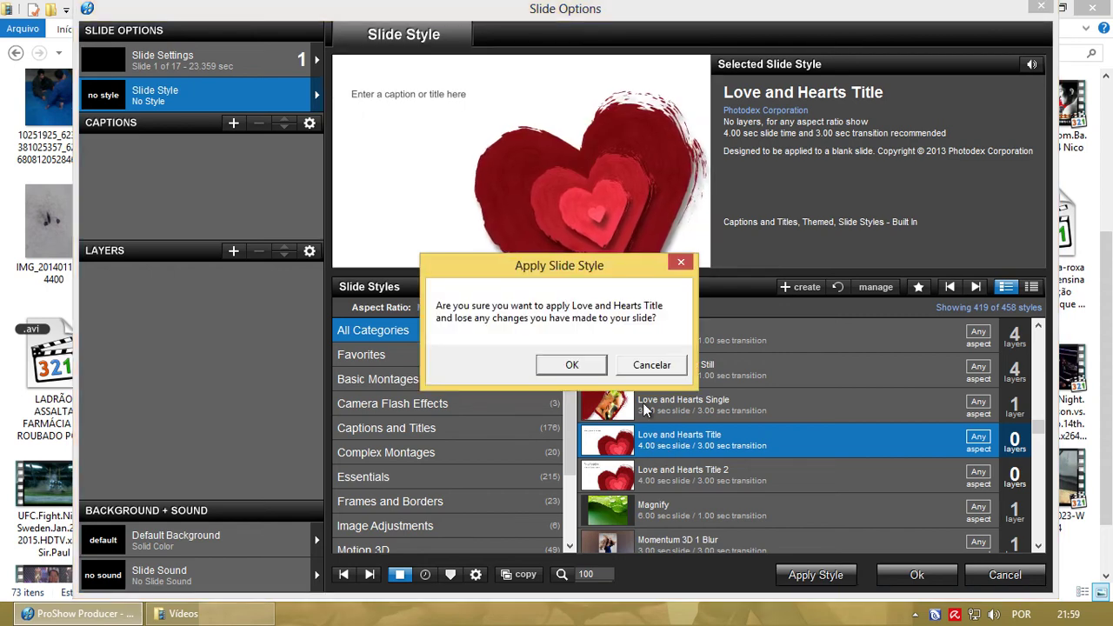
left_click(652, 365)
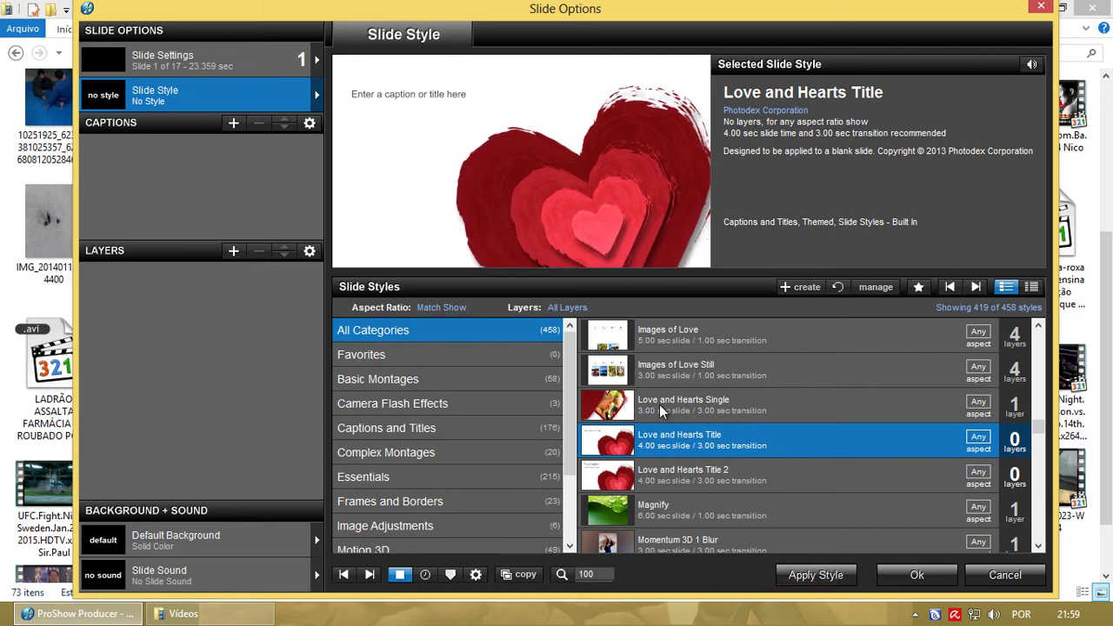
left_click(655, 443)
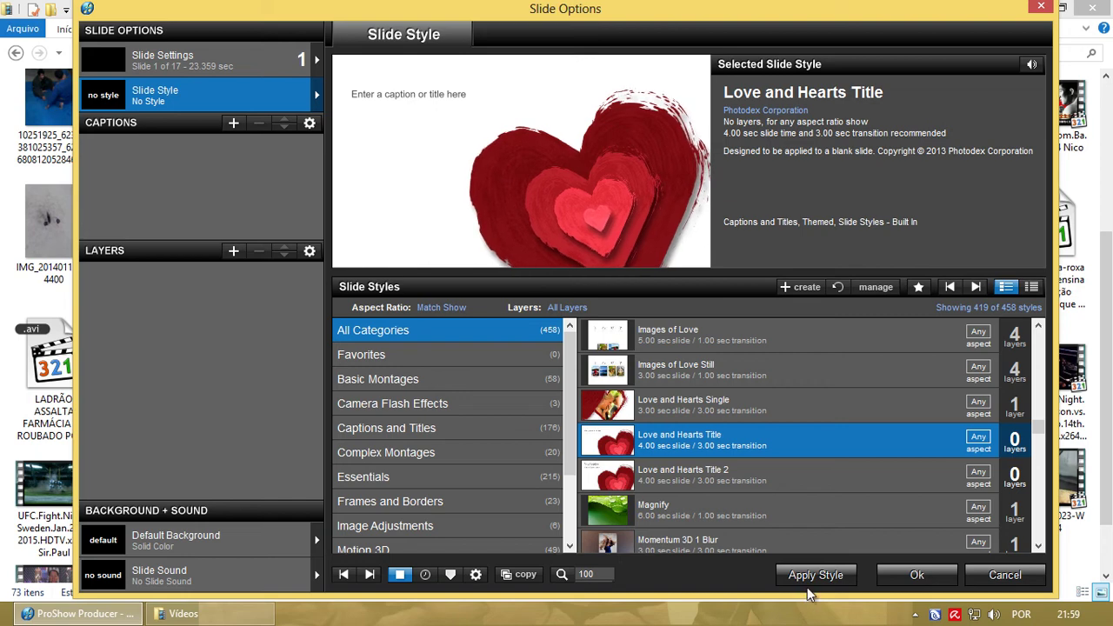
left_click(842, 575)
left_click(573, 365)
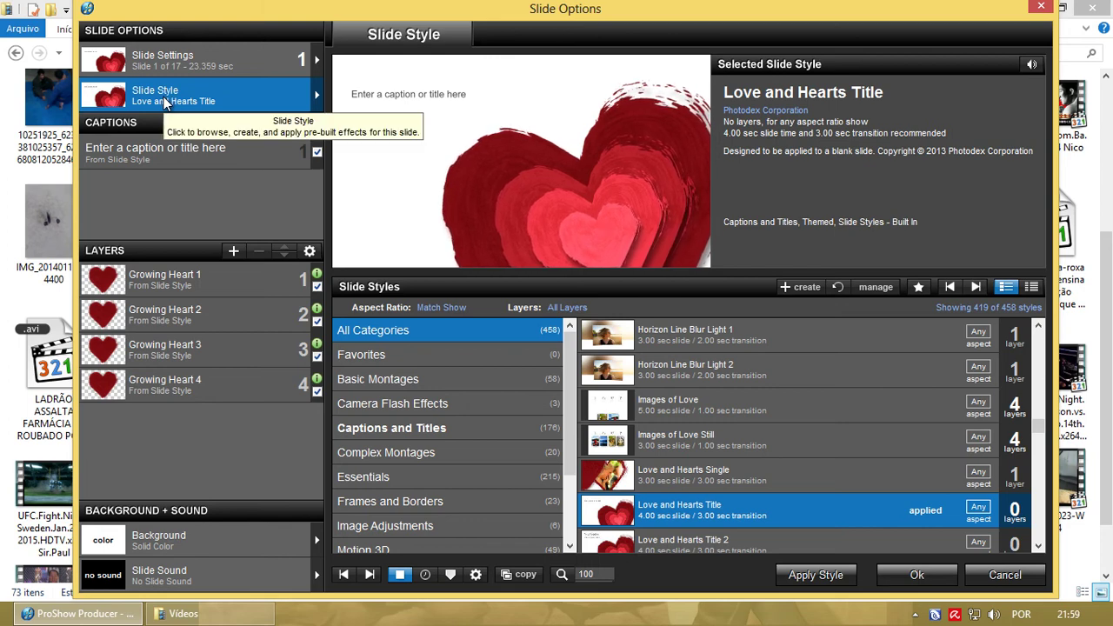
Replace the placeholder caption with "Feito com amor e carinho" and "para todos os convidados" on two lines.
left_click(168, 157)
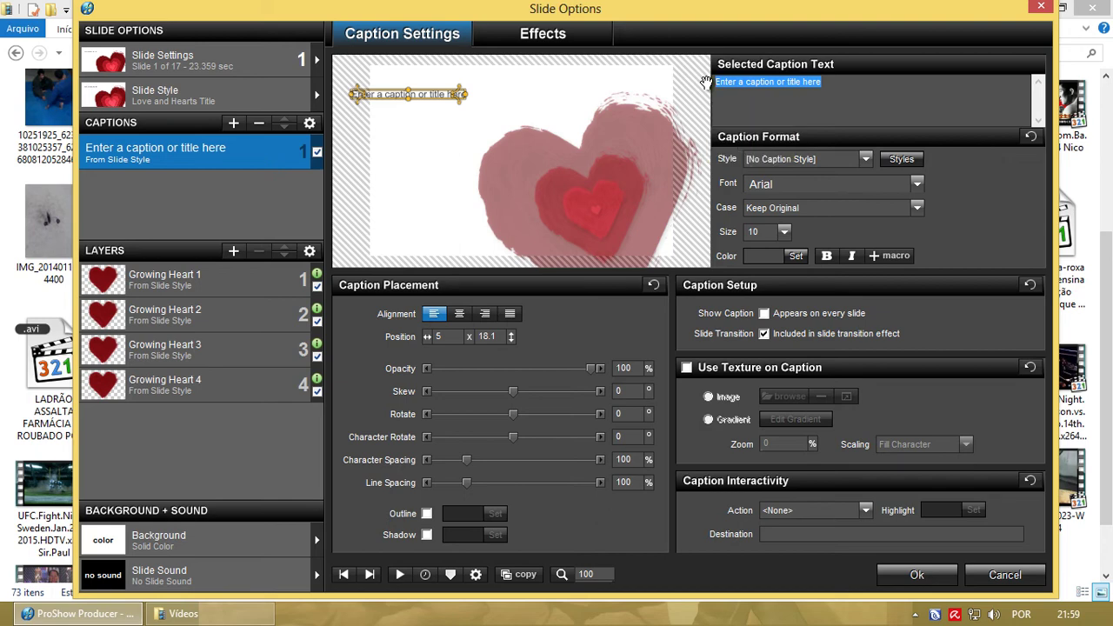
type("Feito com amor e")
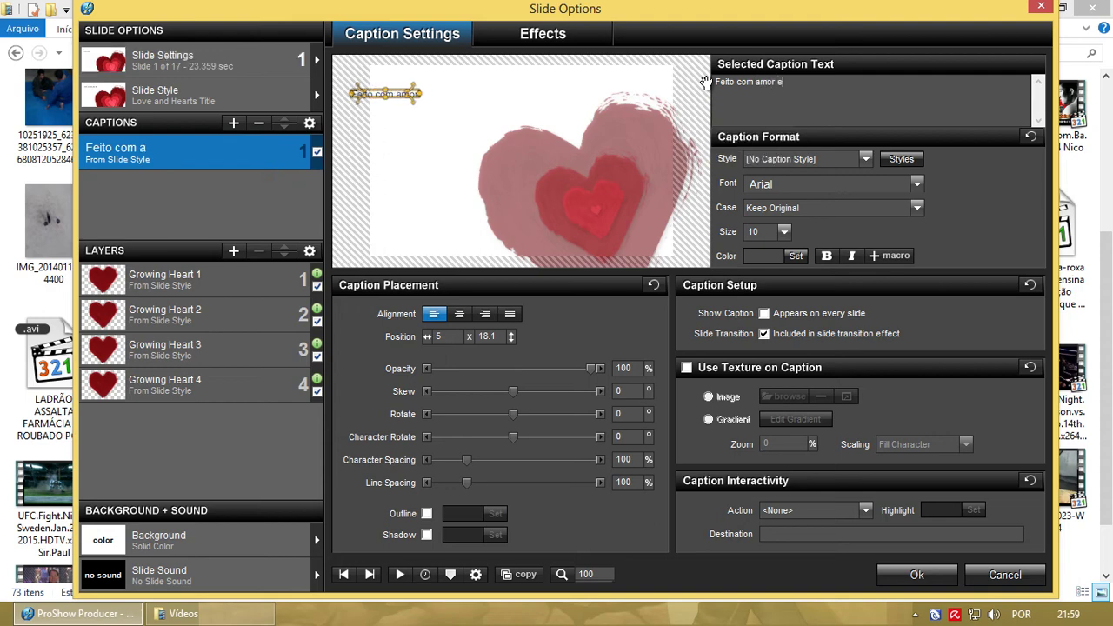
type(" carinho")
key("Return")
type("para ")
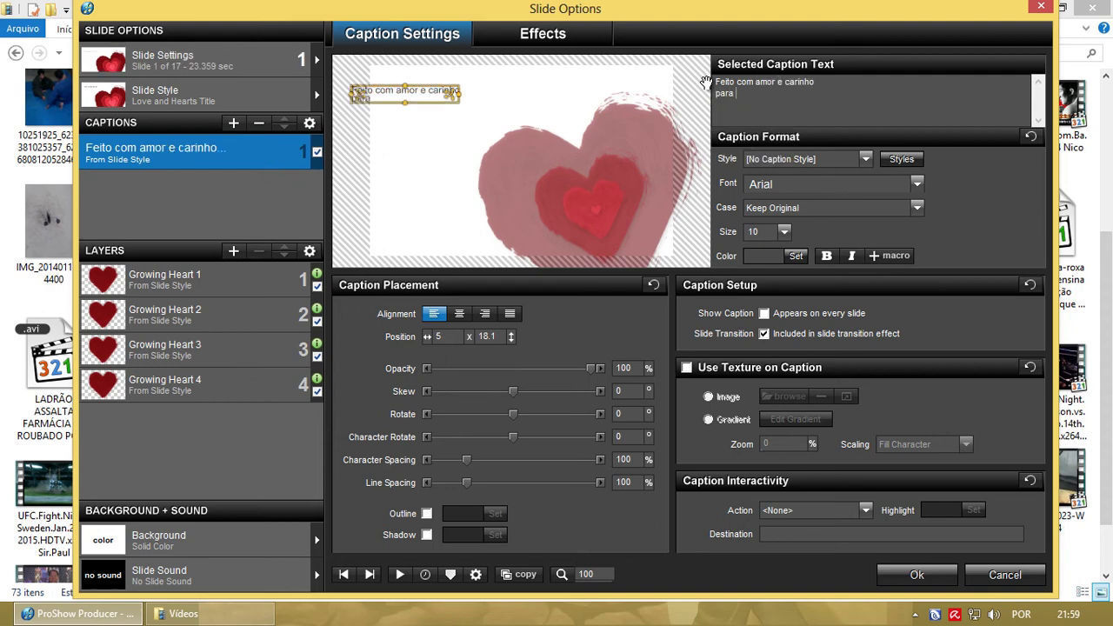
type("todos os convidados")
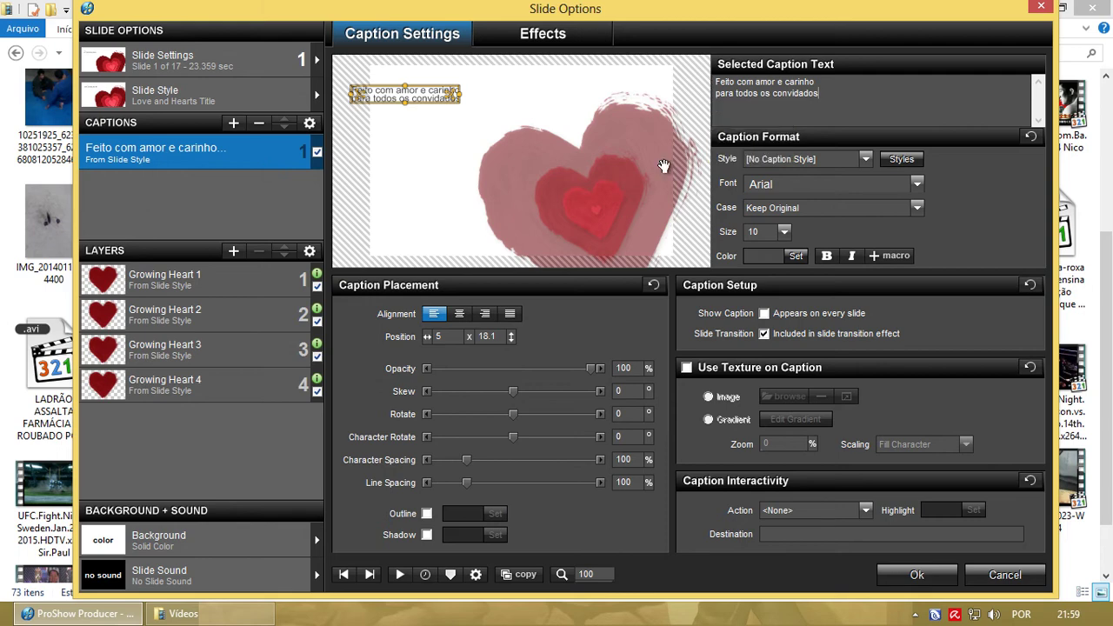
Move the caption to about 9.7 x 20, enlarge its text to size 18.5 and accept the slide options.
mouse_move(420, 98)
left_mouse_down()
mouse_move(444, 92)
mouse_move(436, 103)
left_mouse_up()
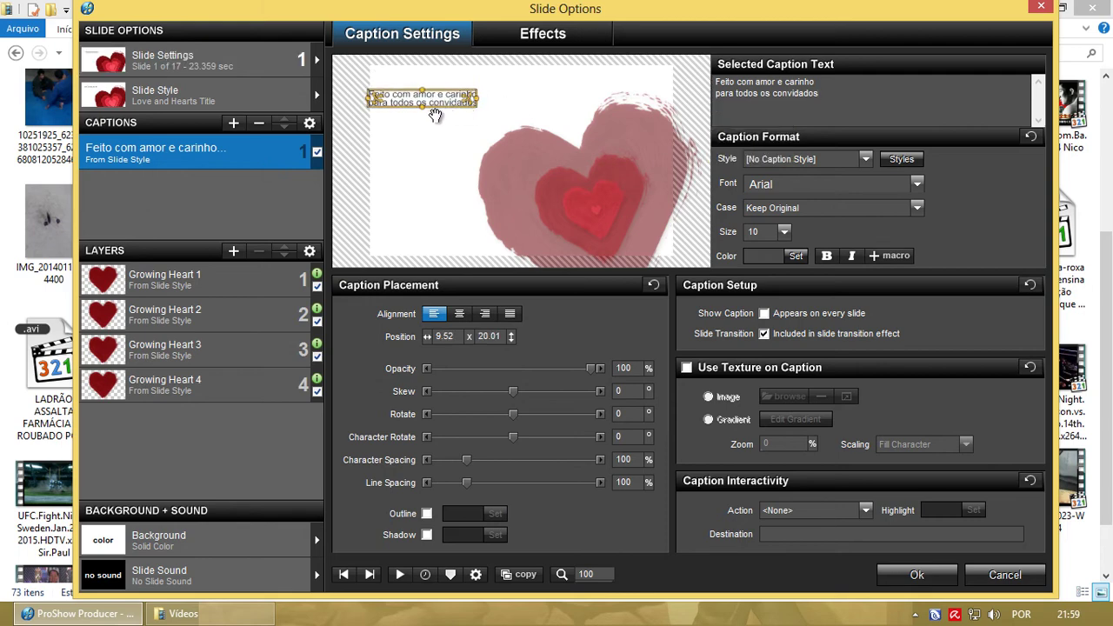
scroll(422, 116, "up", 8)
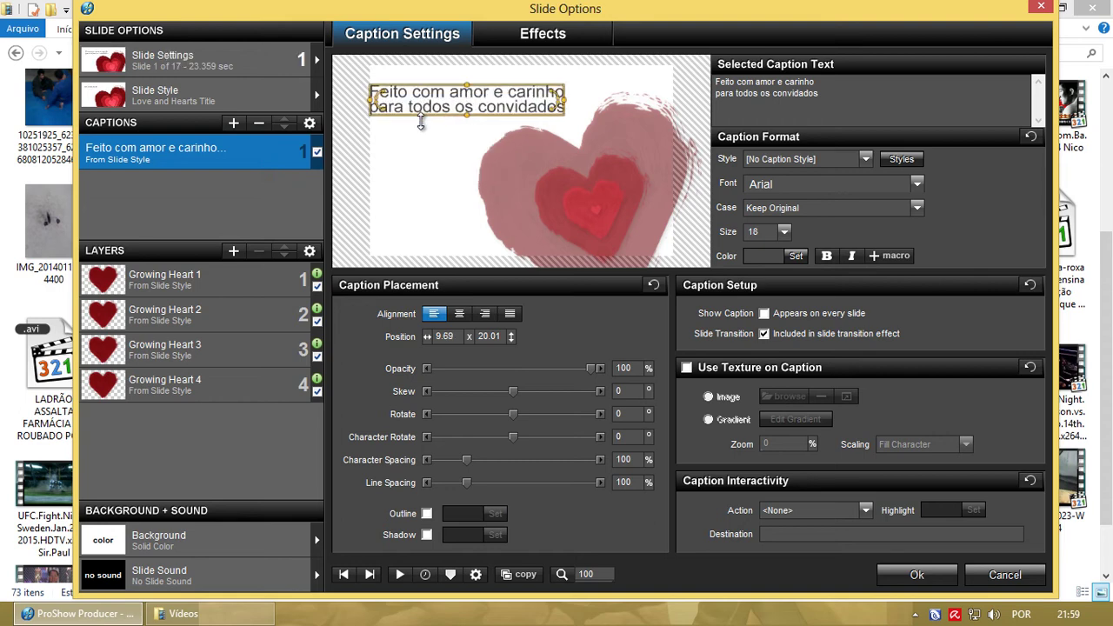
scroll(422, 123, "down", 10)
scroll(424, 122, "up", 10)
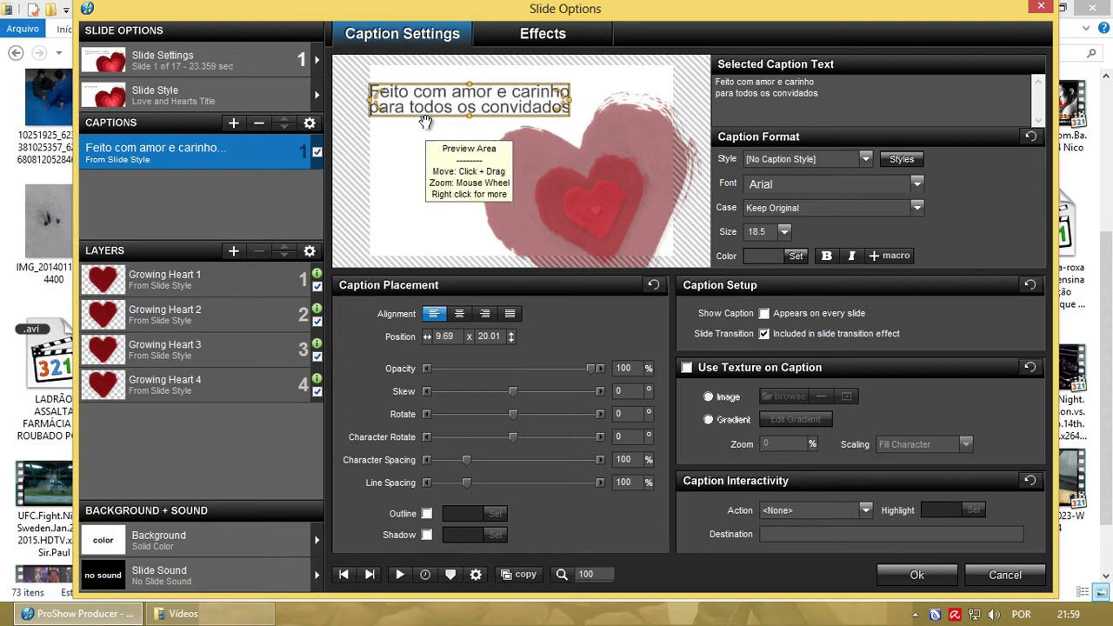
left_click(901, 570)
Scrub from the start of the hearts title slide through its transition into slide 2 to preview them.
left_click(154, 407)
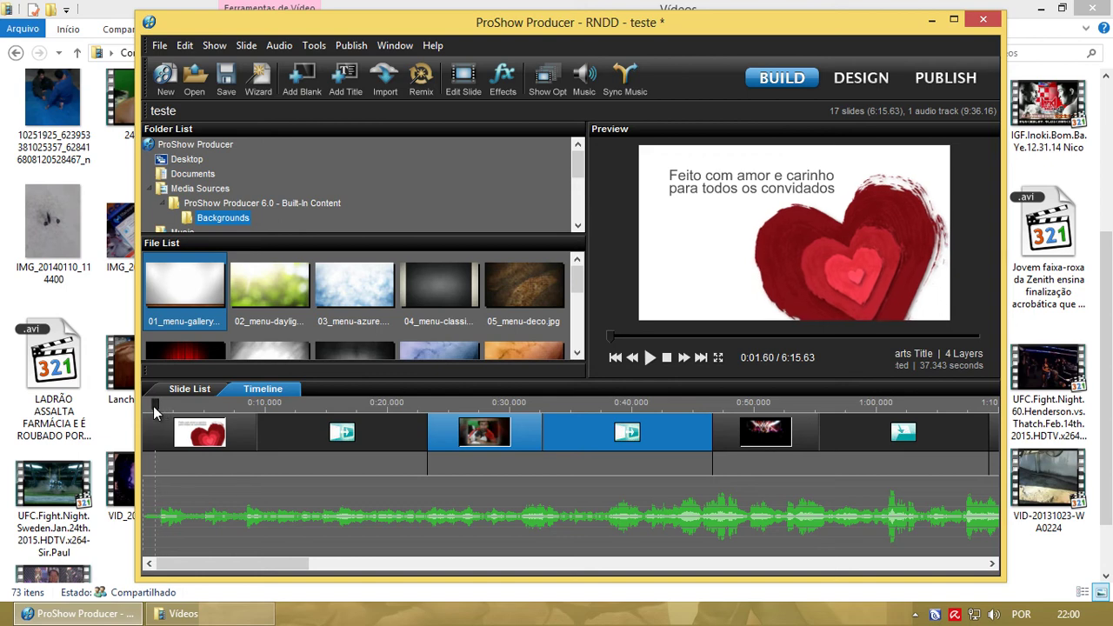
left_click(144, 407)
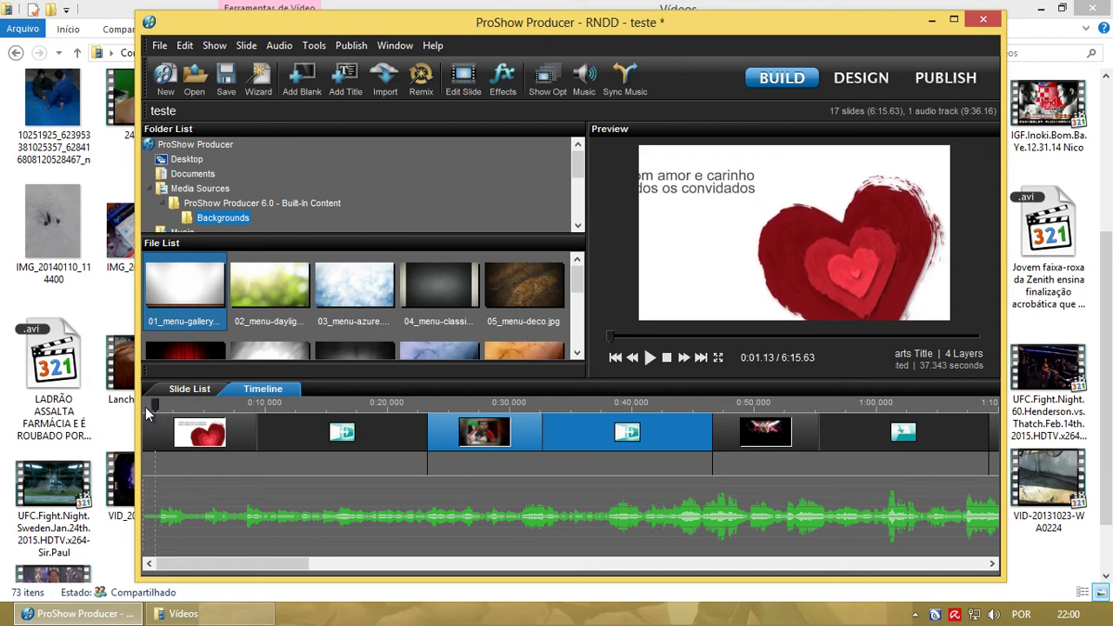
left_click_drag(146, 414, 432, 433)
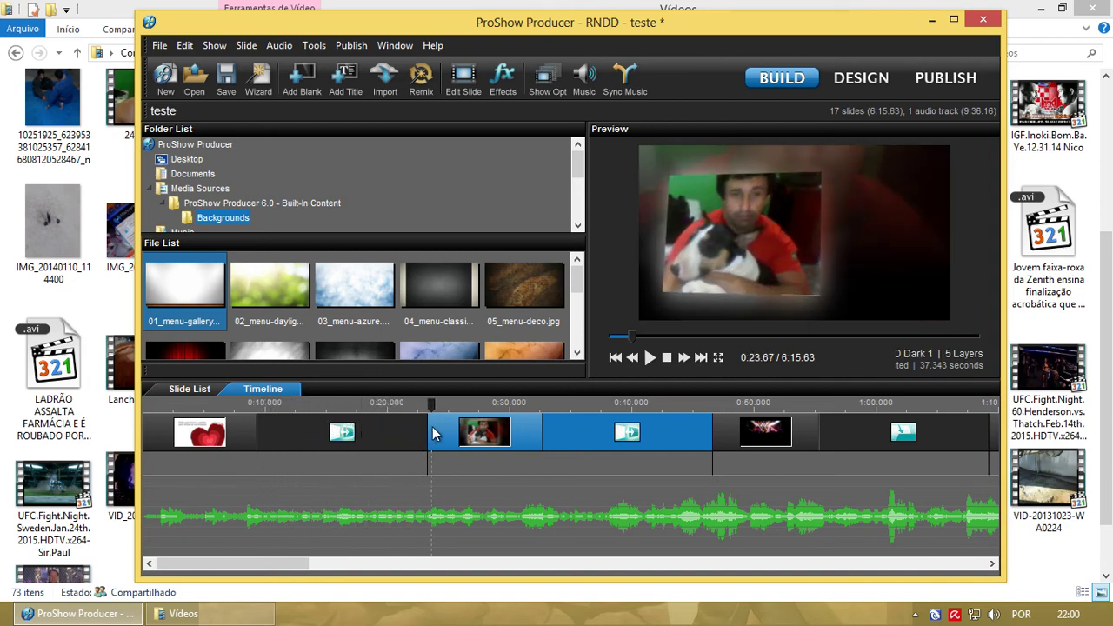
Scrub through the last slide and its closing transition, and pick the empty slot at the end of the timeline.
left_click_drag(294, 563, 973, 569)
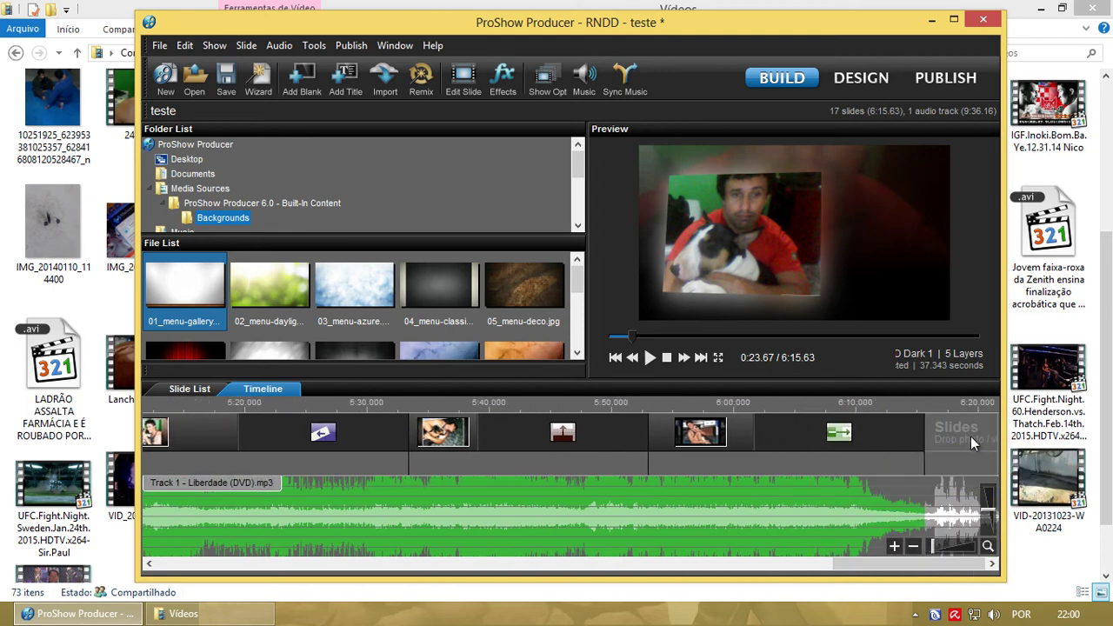
left_click(861, 432)
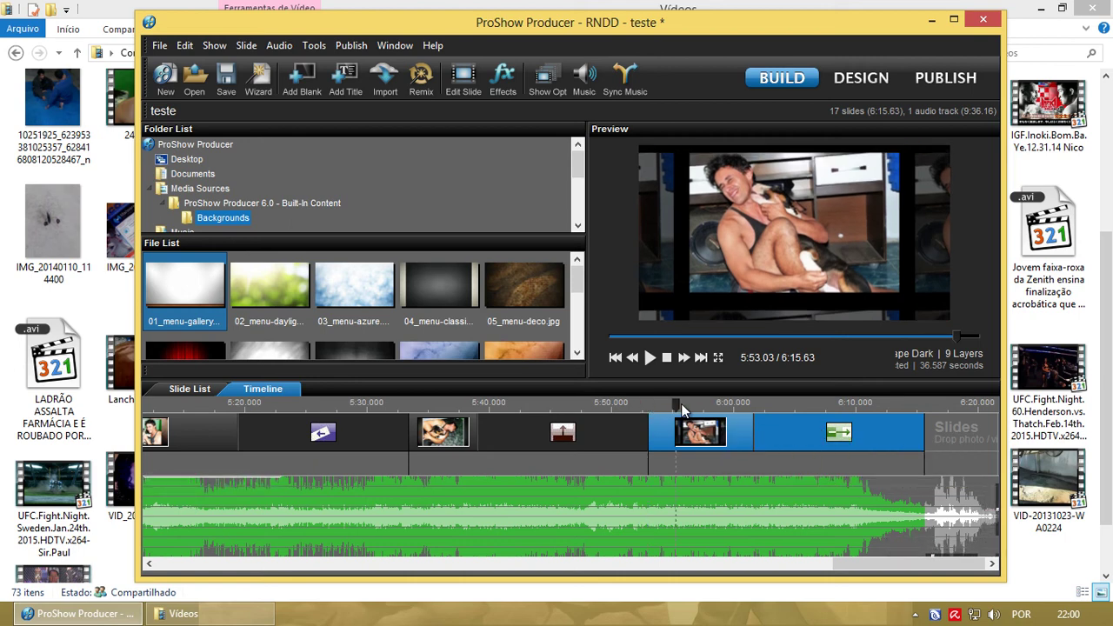
left_click(957, 438)
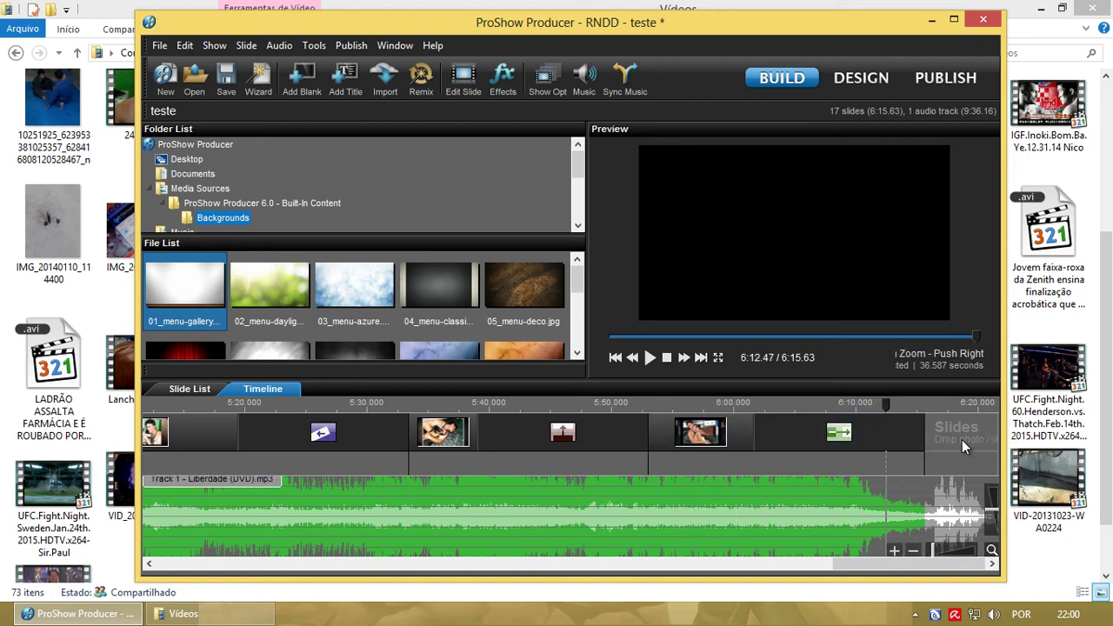
Open the slide options of the last blank slide and browse the slide styles available for it.
left_click(899, 429)
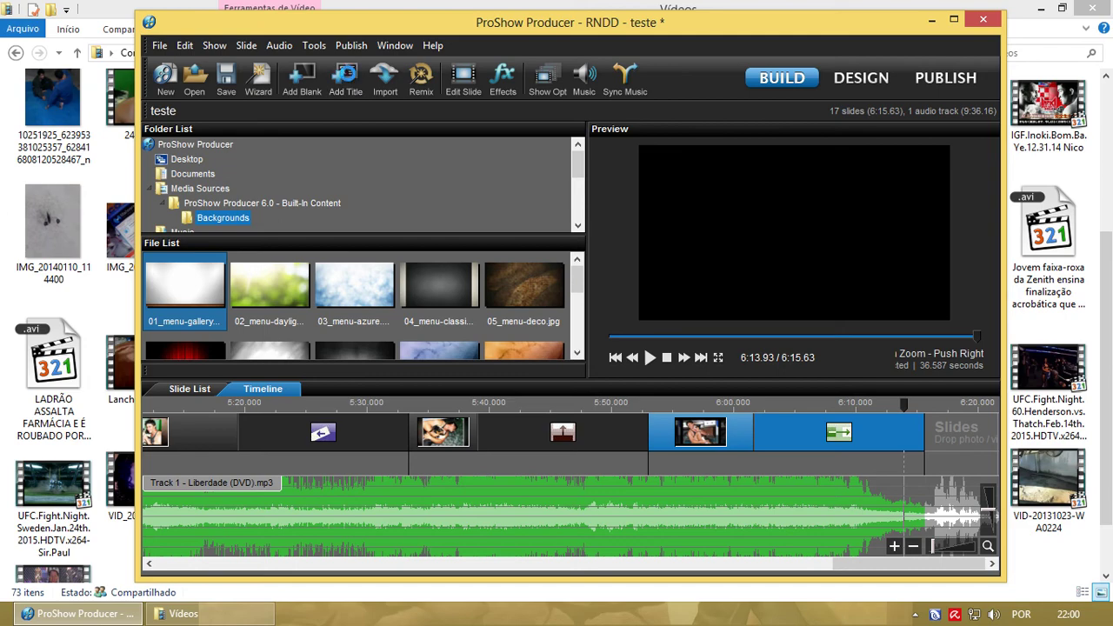
key("ctrl+Return")
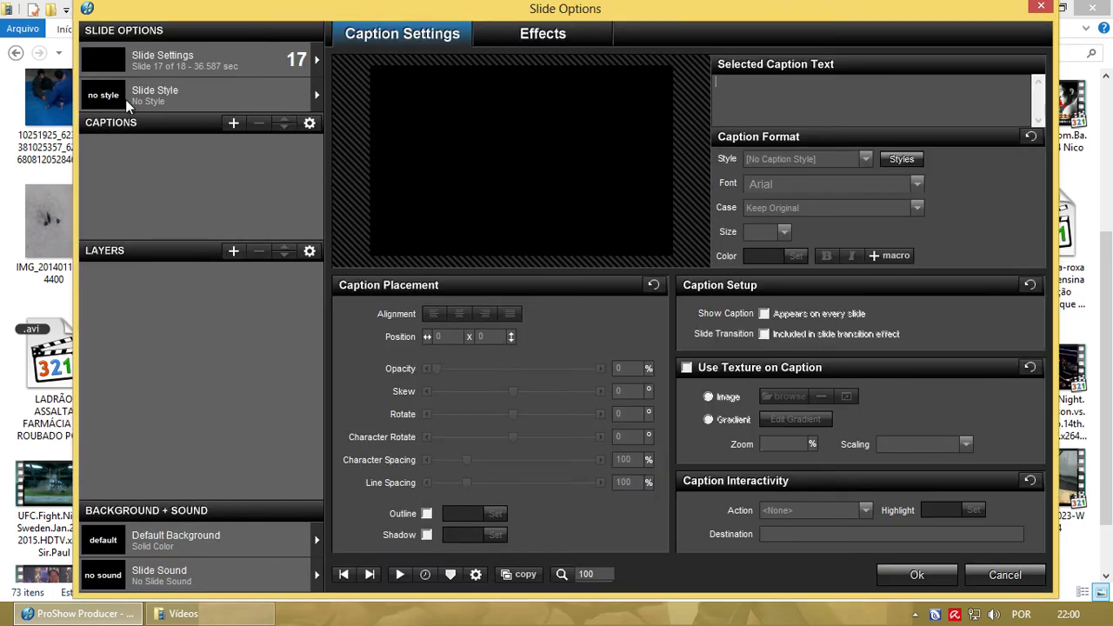
left_click(127, 87)
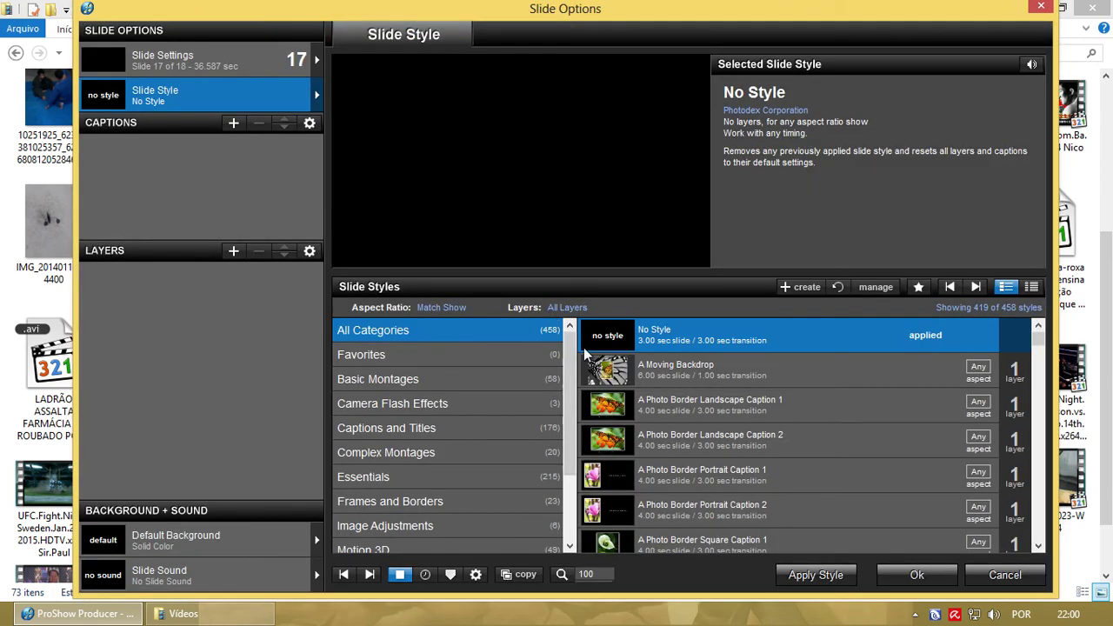
left_click_drag(563, 340, 567, 374)
left_click_drag(1040, 348, 1037, 509)
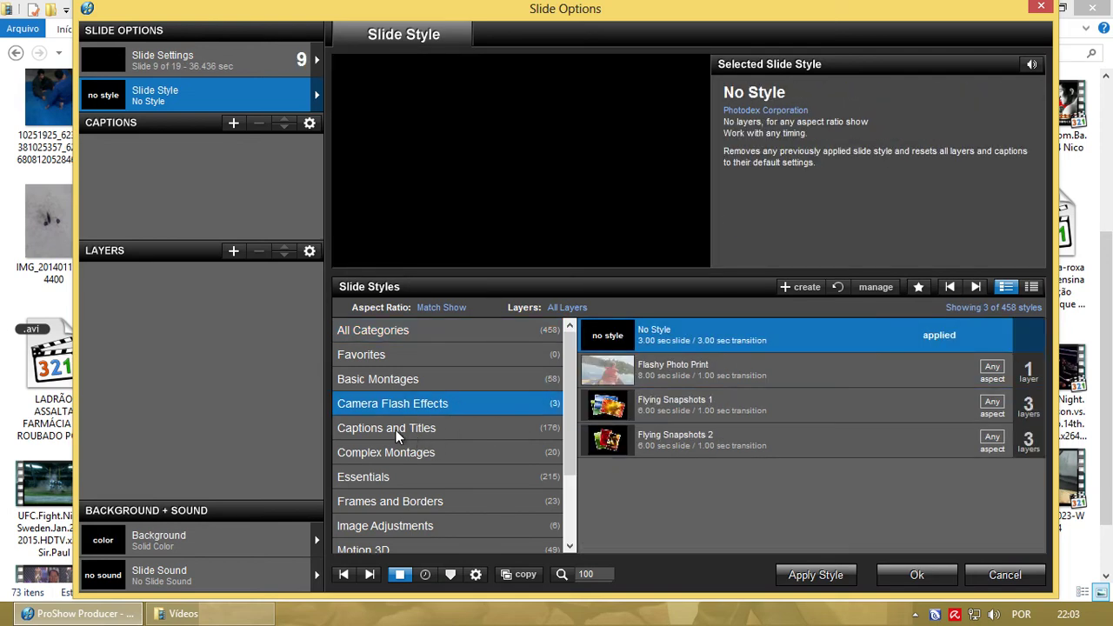
Apply the Birthday Balloons Title 2 style from the Captions and Titles category to blank slide 9, replacing its existing settings.
left_click(395, 430)
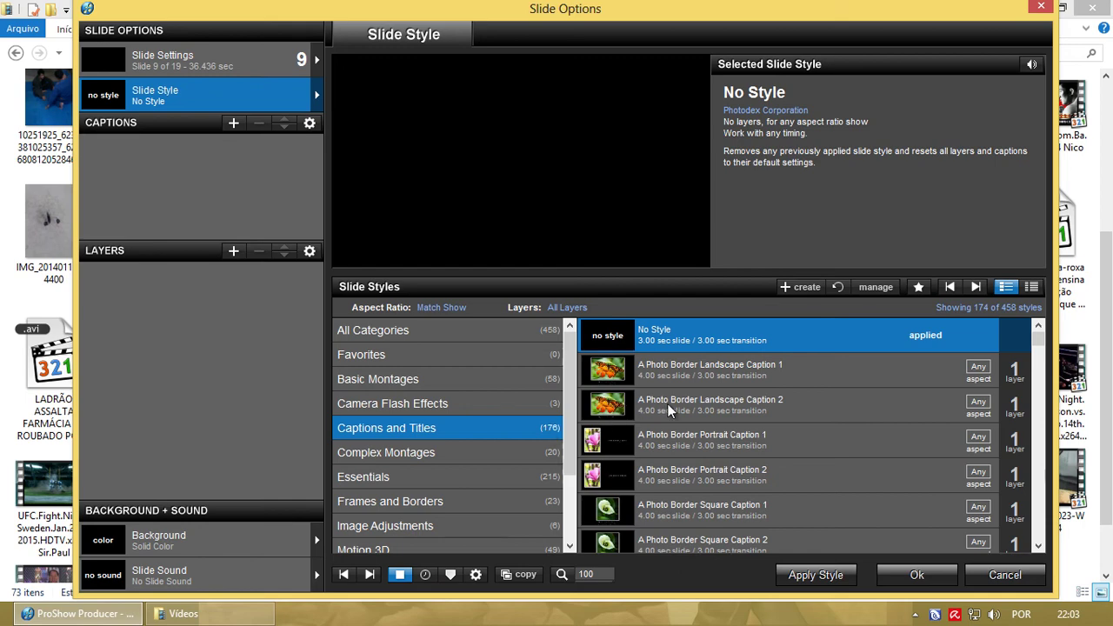
left_click(694, 405)
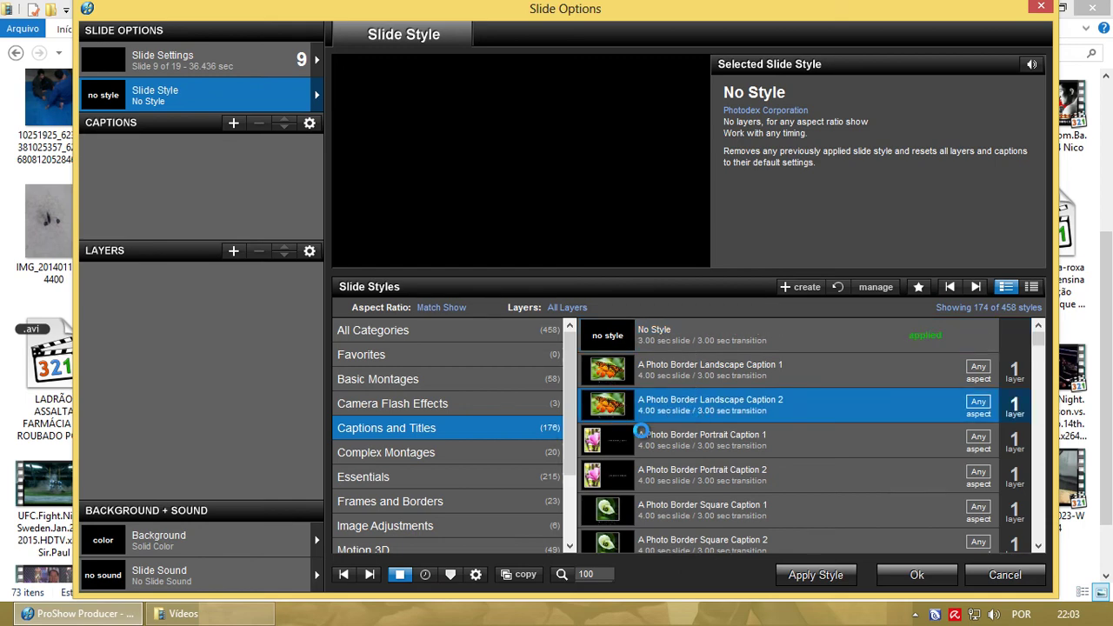
scroll(644, 435, "down", 5)
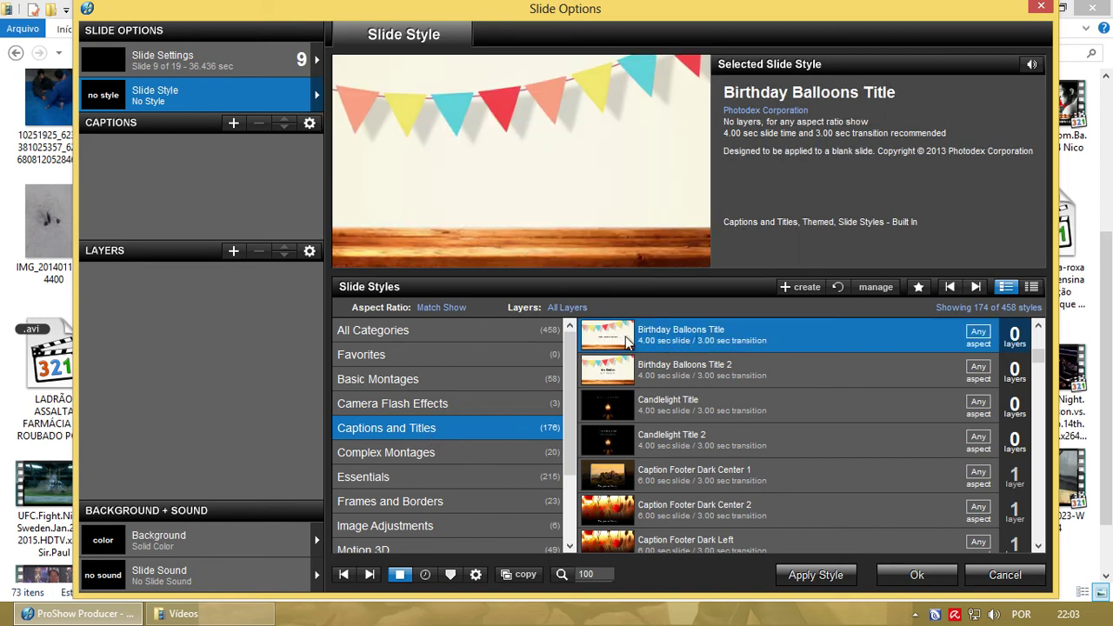
left_click(630, 371)
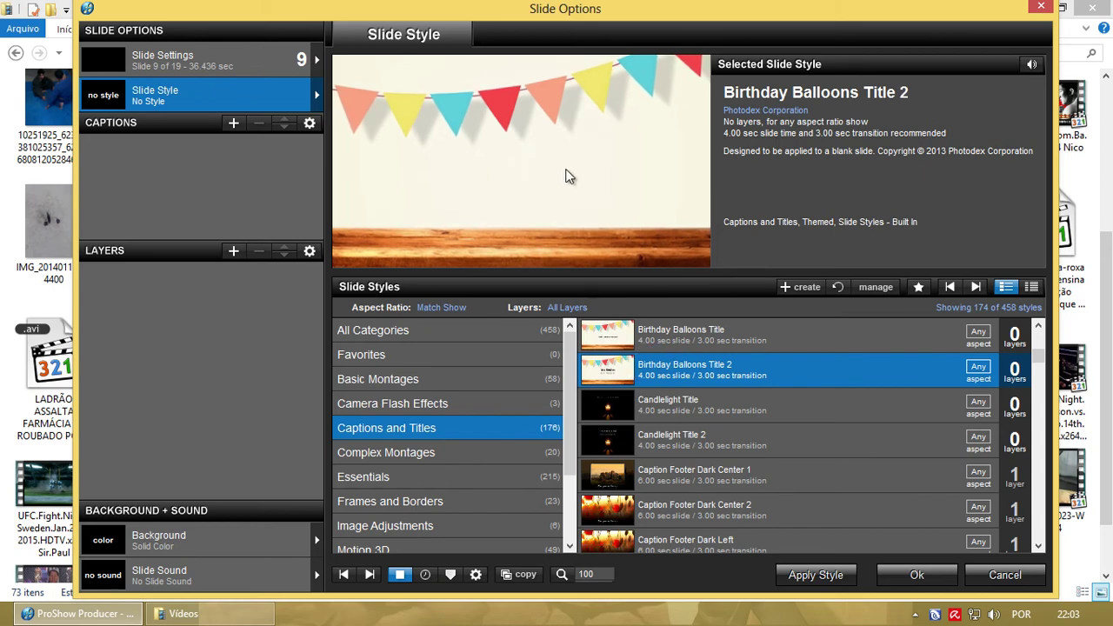
double_click(648, 367)
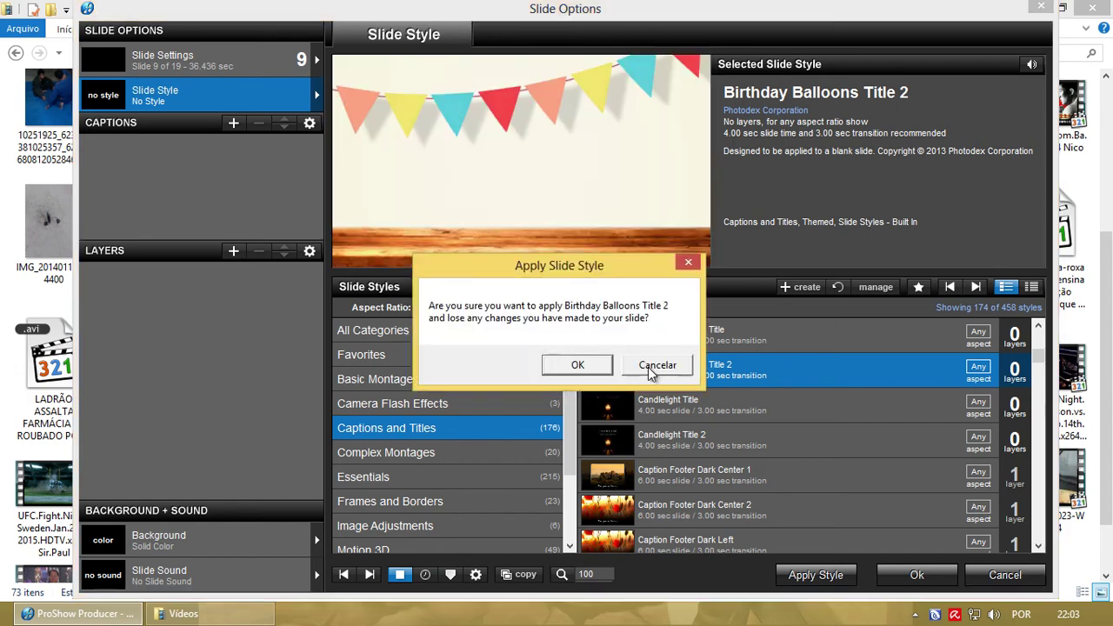
left_click(574, 364)
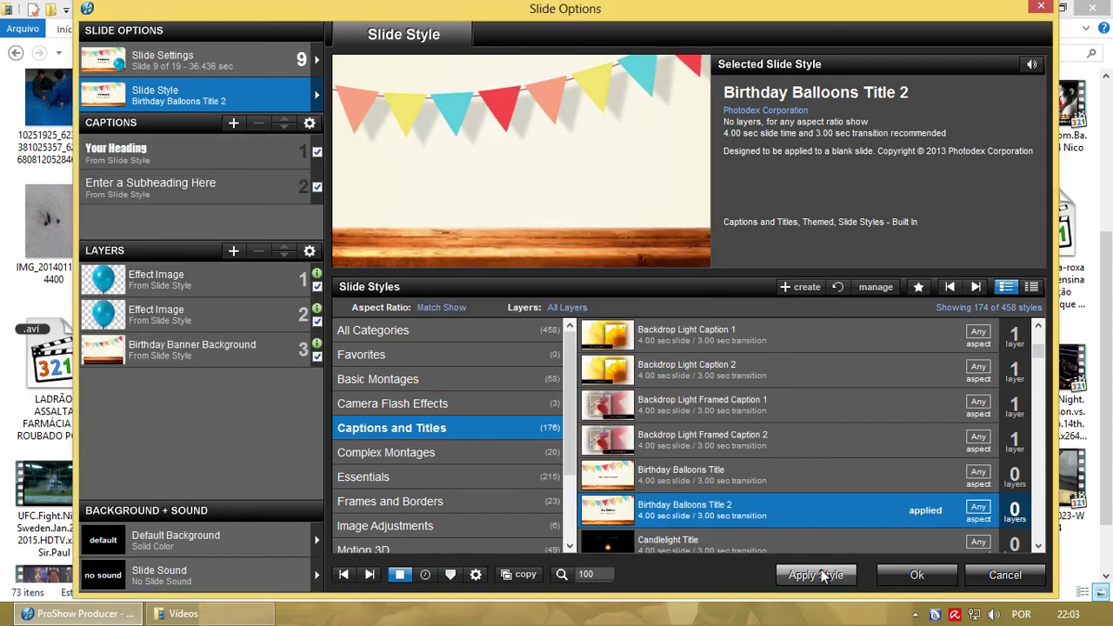
Replace the placeholder heading caption on the birthday title slide with "feliz aniversário".
left_click(148, 185)
left_click(125, 144)
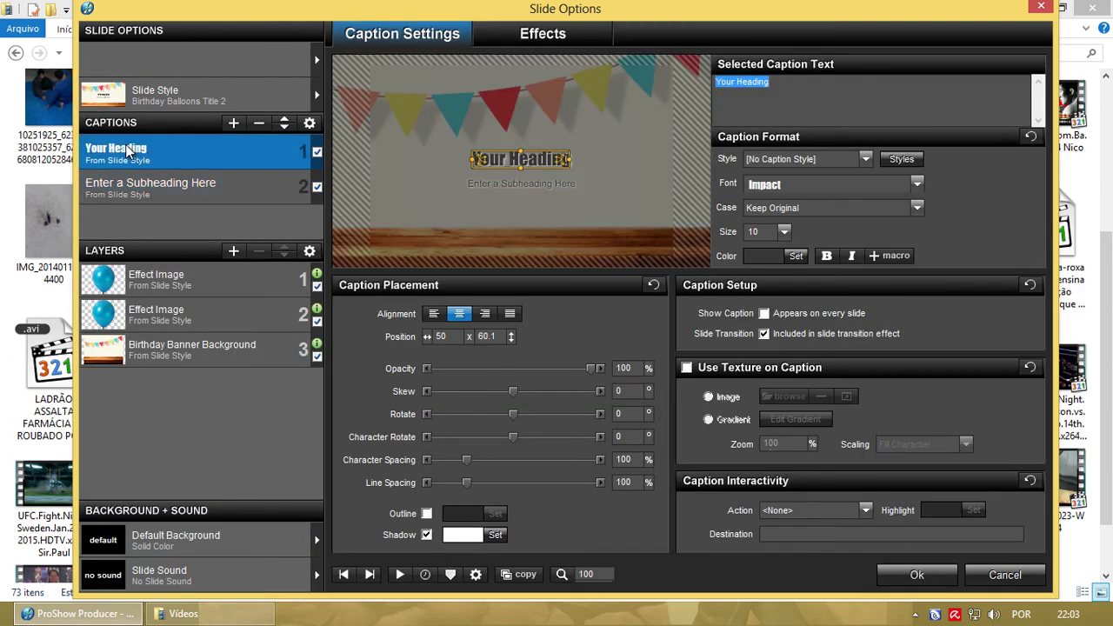
left_click(141, 196)
left_click(139, 162)
key("Down")
left_click(149, 155)
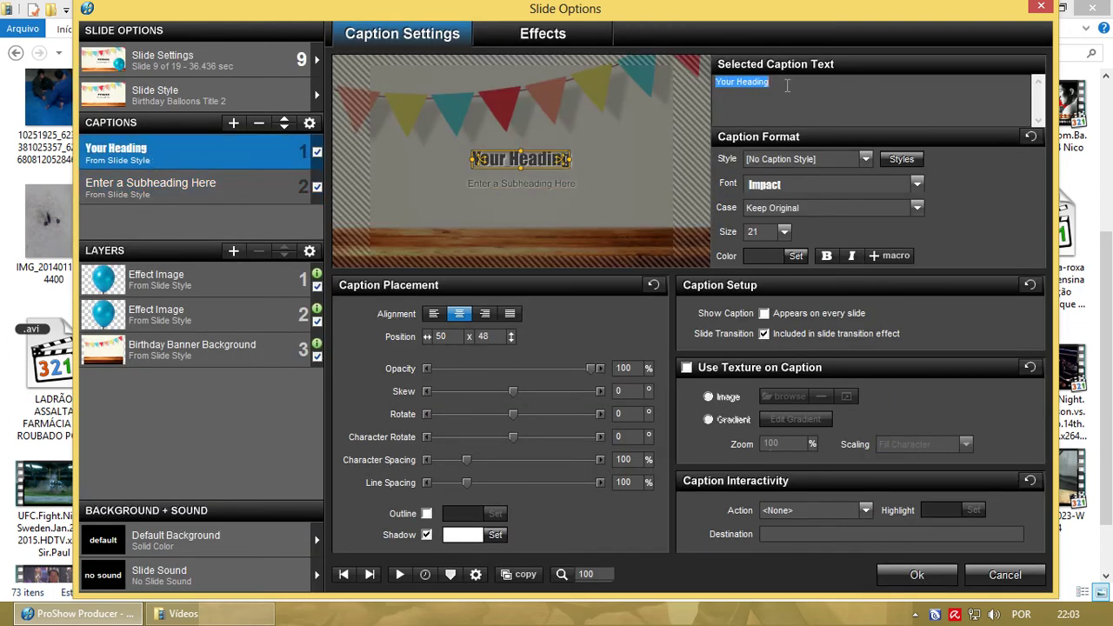
type("feliz zn")
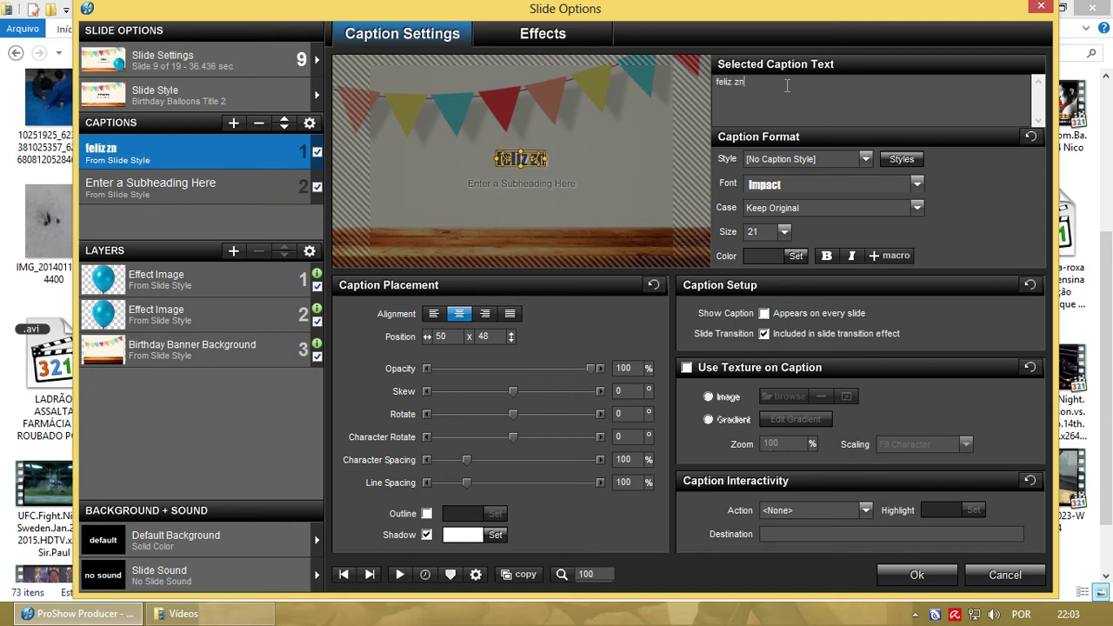
type("ivers")
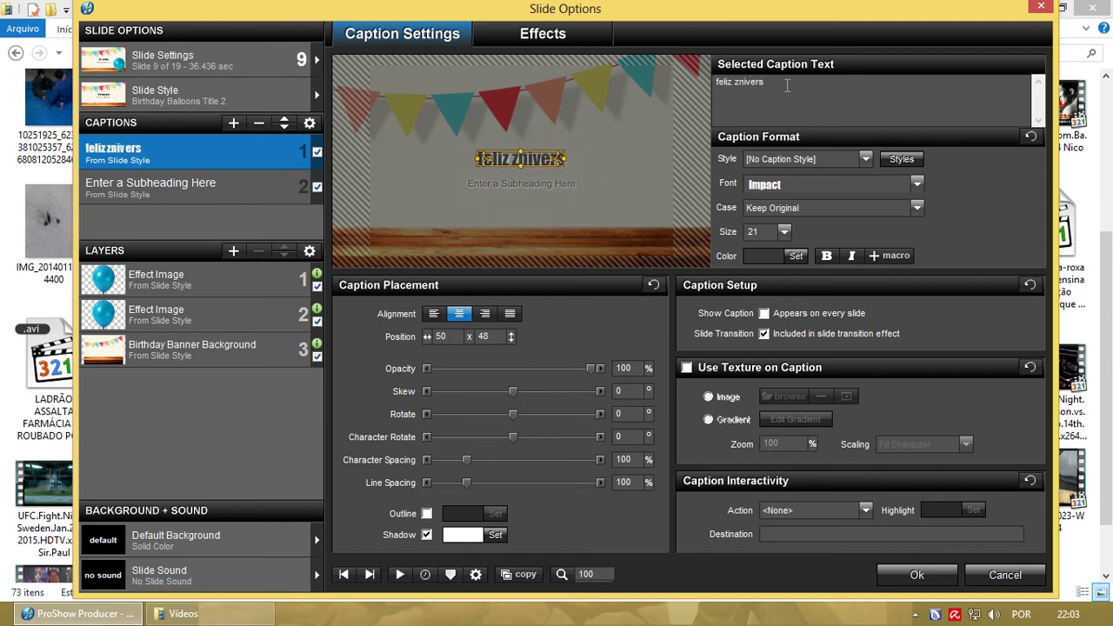
key("BackSpace")
key("BackSpace")
key("BackSpace")
key("BackSpace")
key("BackSpace")
key("BackSpace")
key("BackSpace")
key("BackSpace")
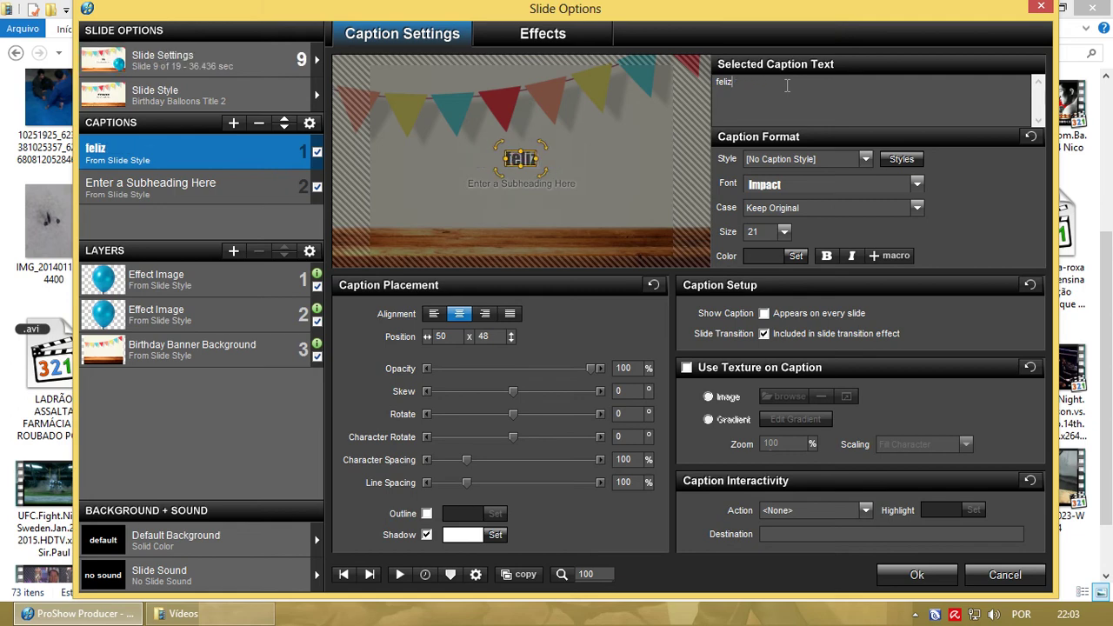
type("ani")
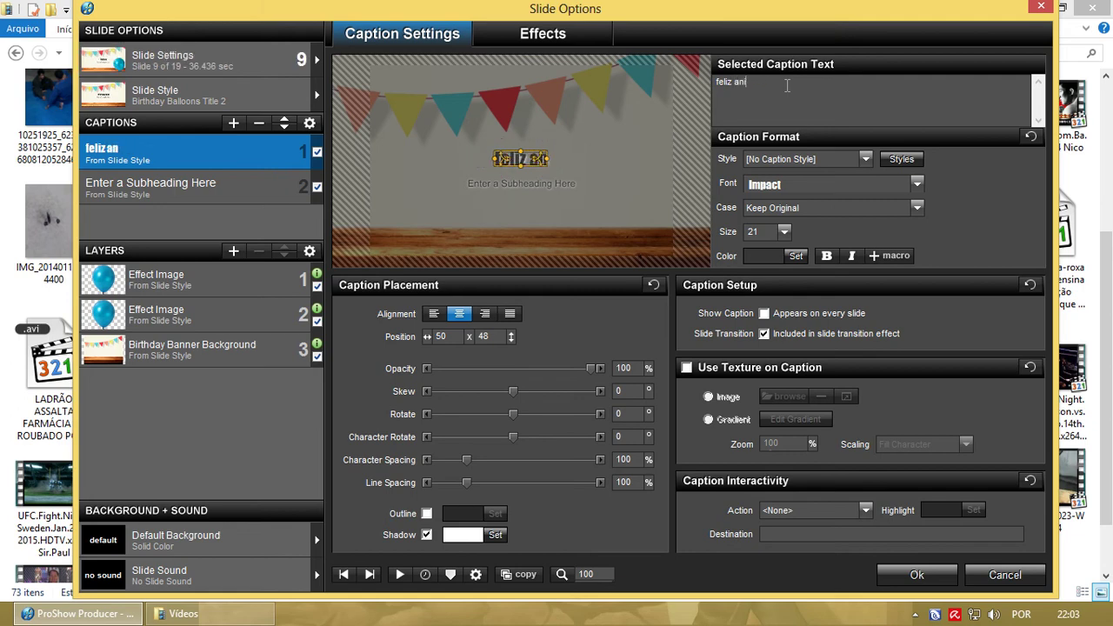
type("versário")
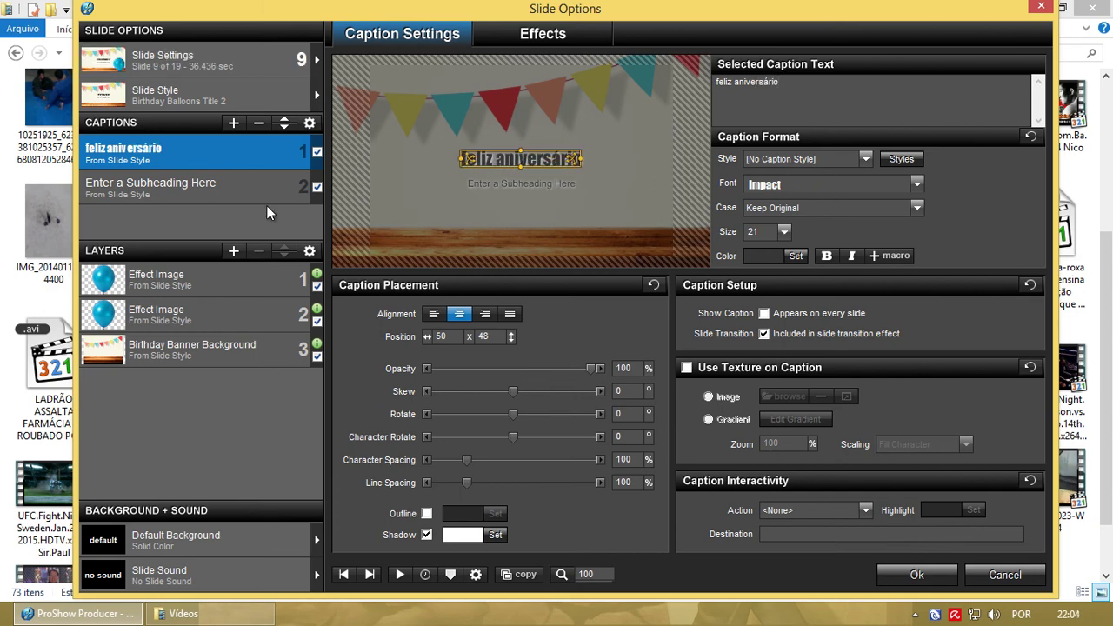
Replace the placeholder subheading caption with a line beginning "Agora corte logo esse".
left_click(208, 185)
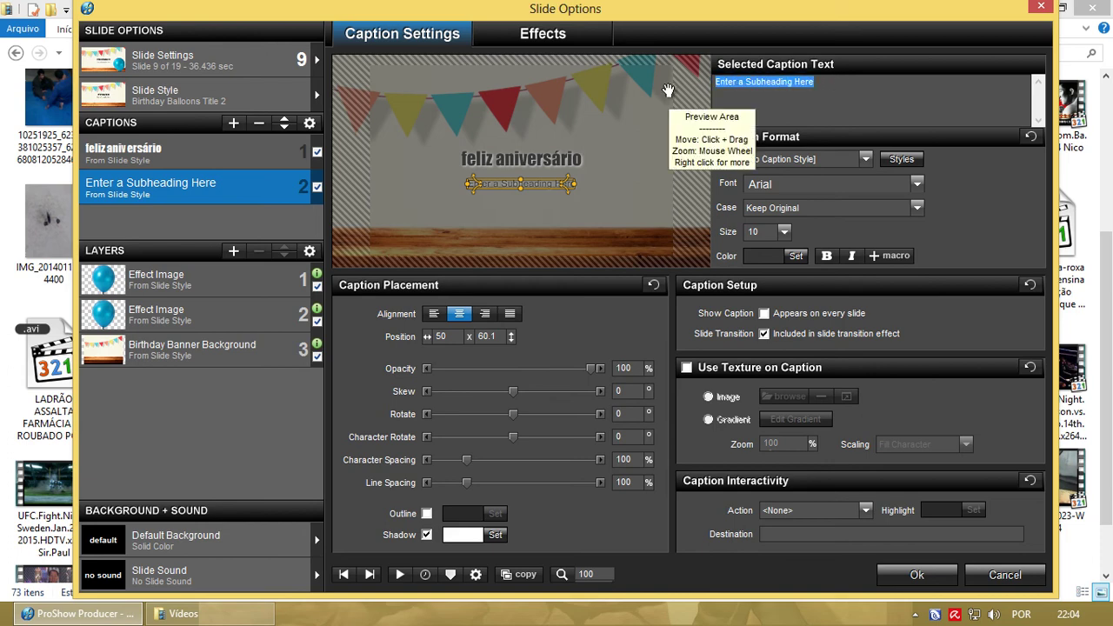
type("Agora c")
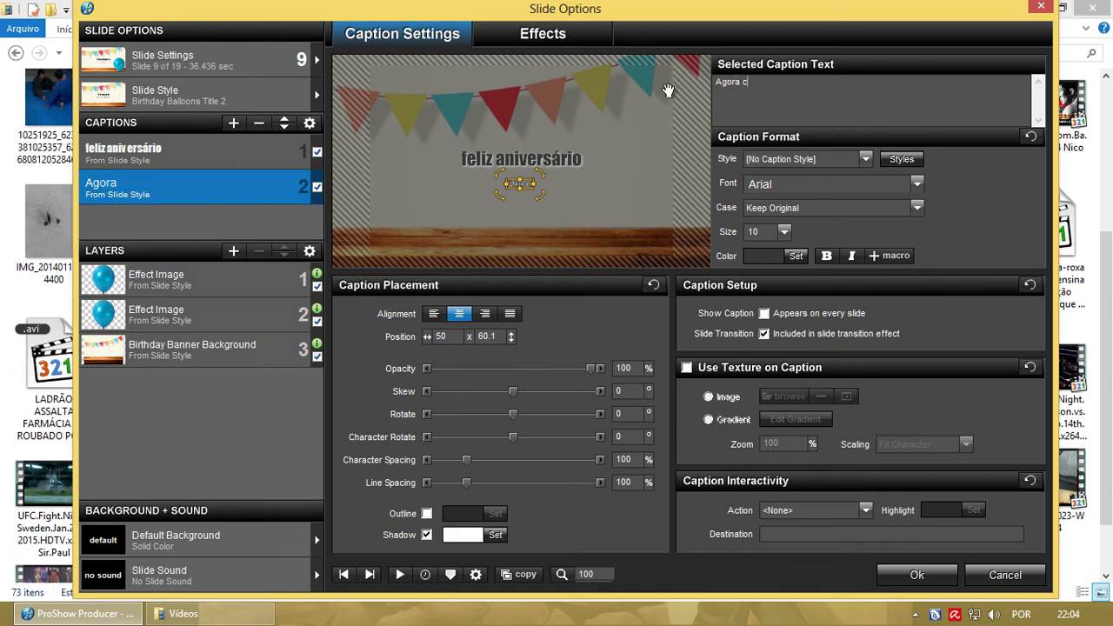
type("orte logo")
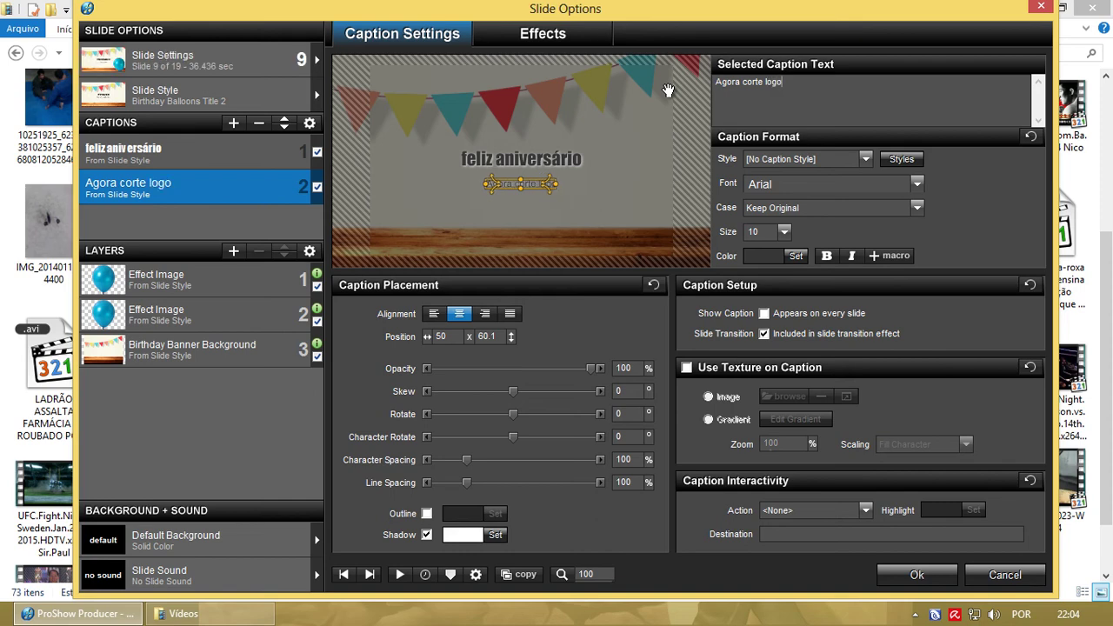
type(" esse b")
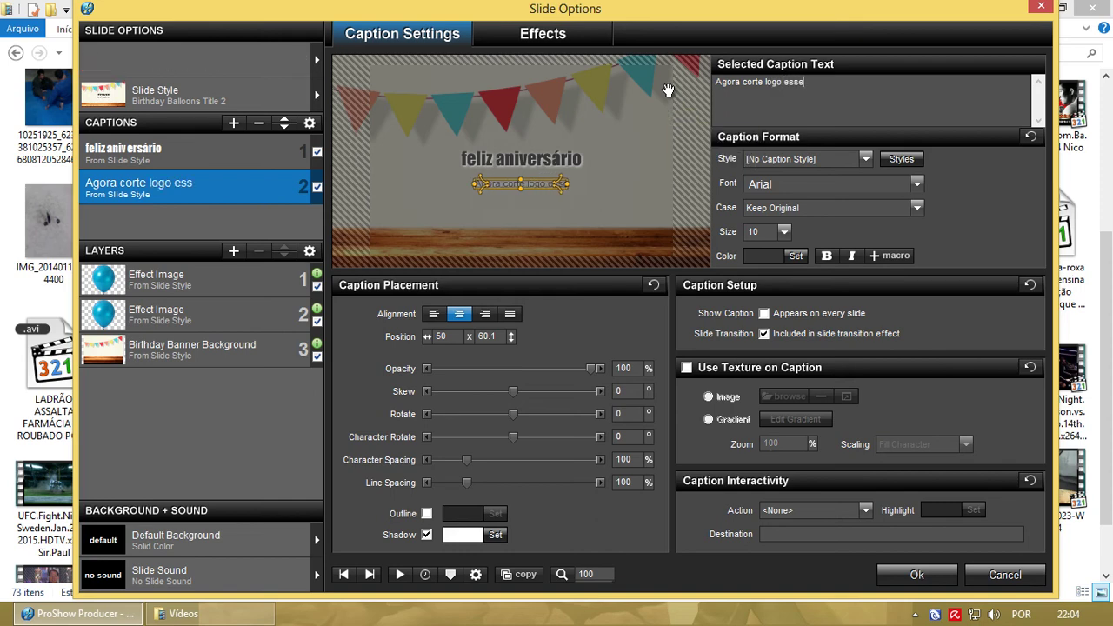